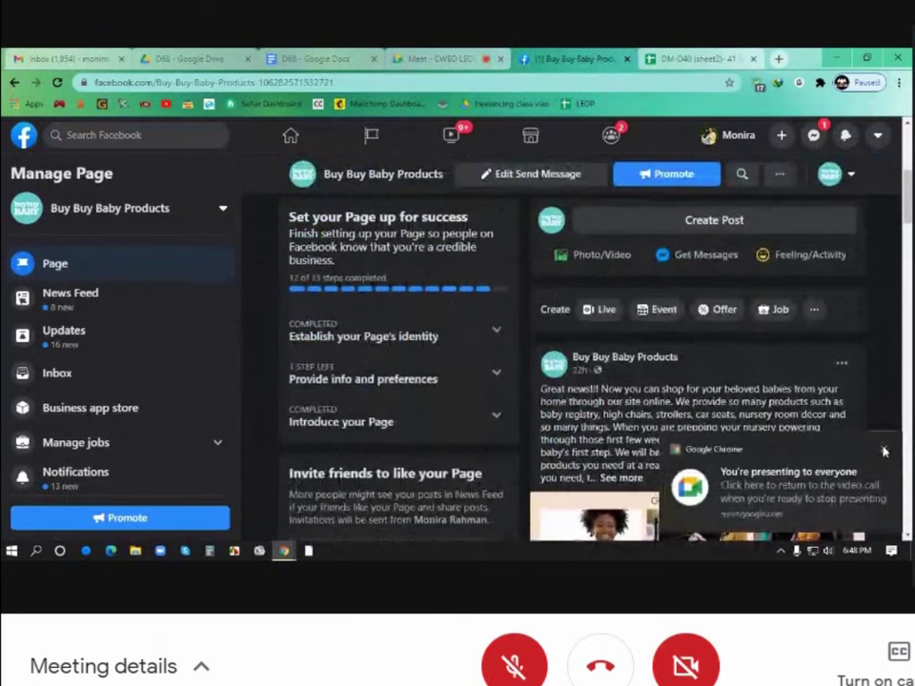
Step: Start creating a new offer for the Buy Buy Baby Products page and dismiss the introduction and the presenting notification
{"action": "left_click", "coordinate": [881, 447]}
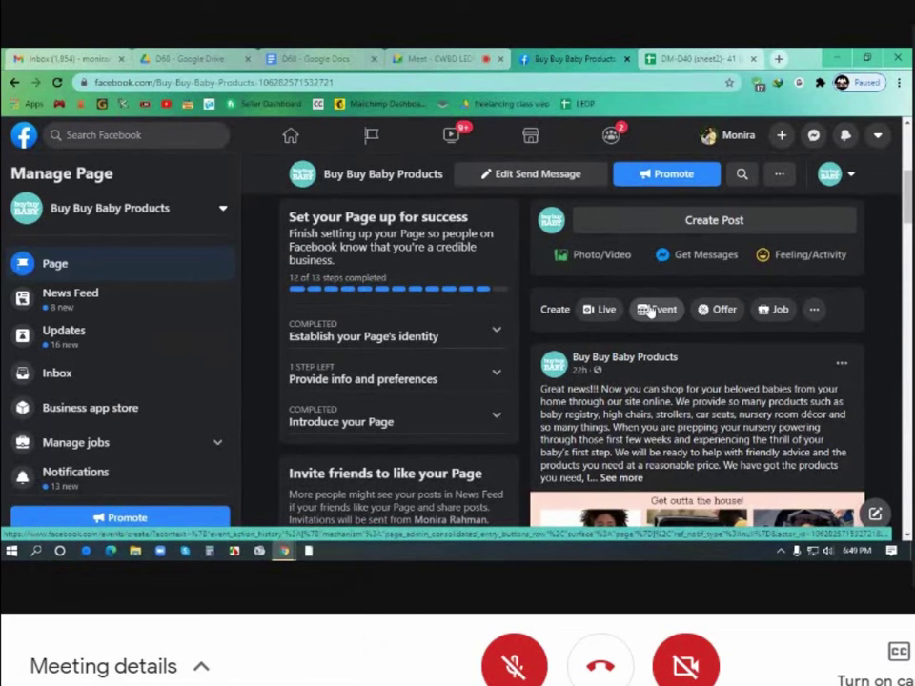
{"action": "left_click", "coordinate": [718, 310]}
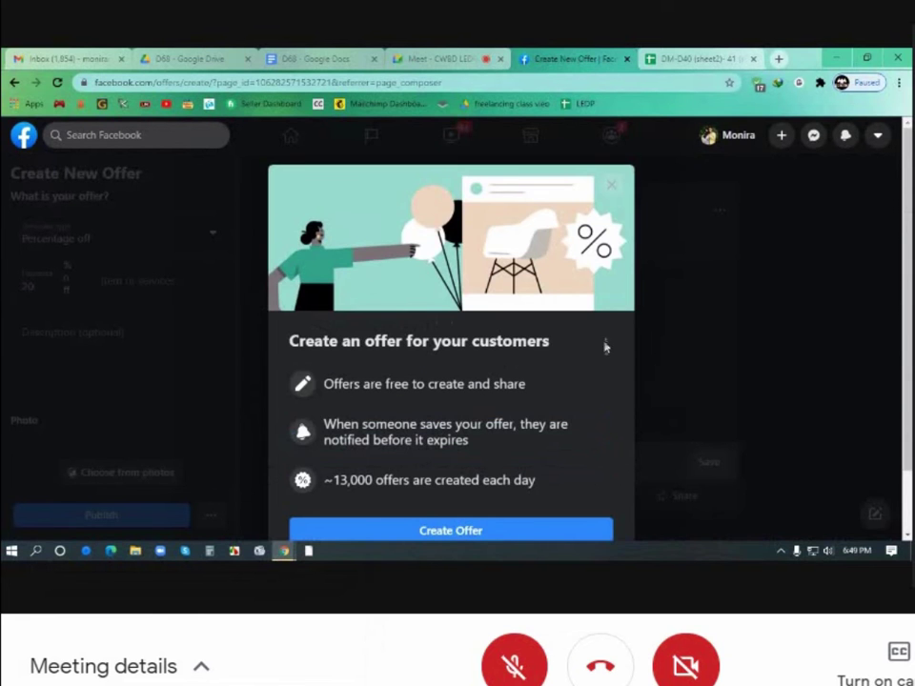
{"action": "left_click", "coordinate": [612, 186]}
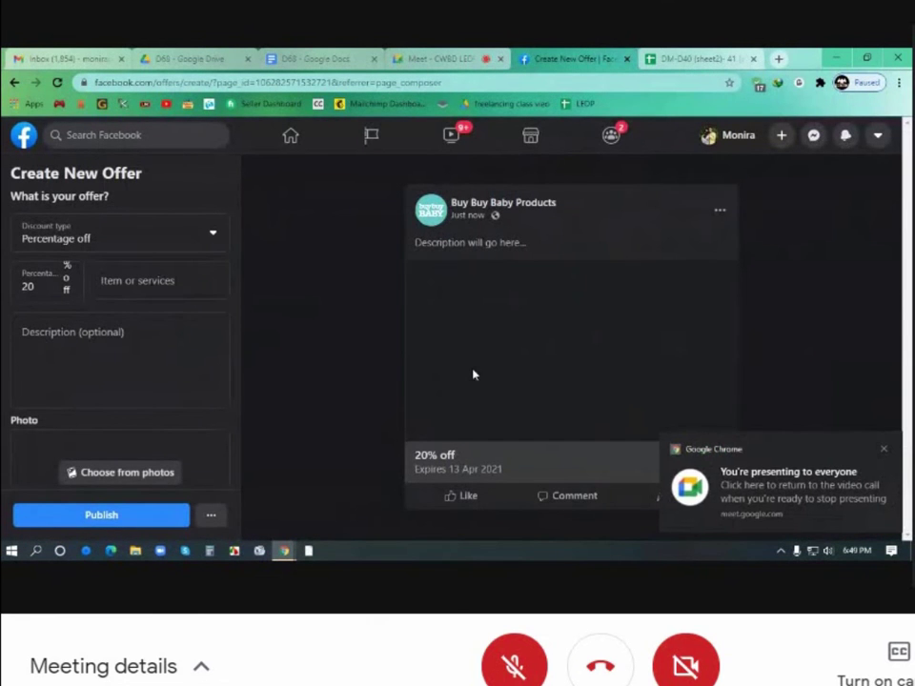
{"action": "left_click", "coordinate": [883, 448]}
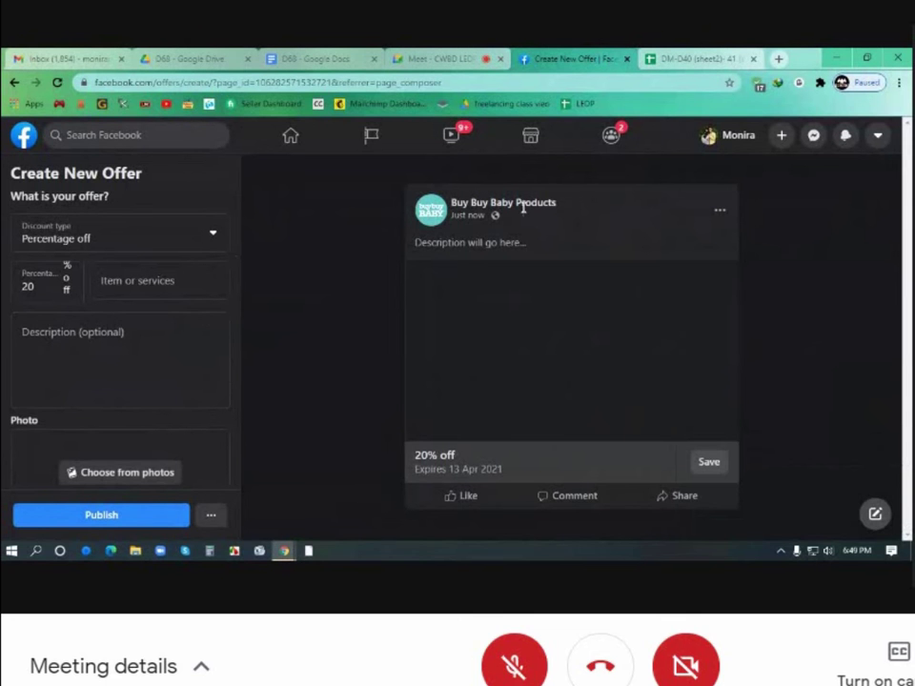
{"action": "left_click", "coordinate": [780, 59]}
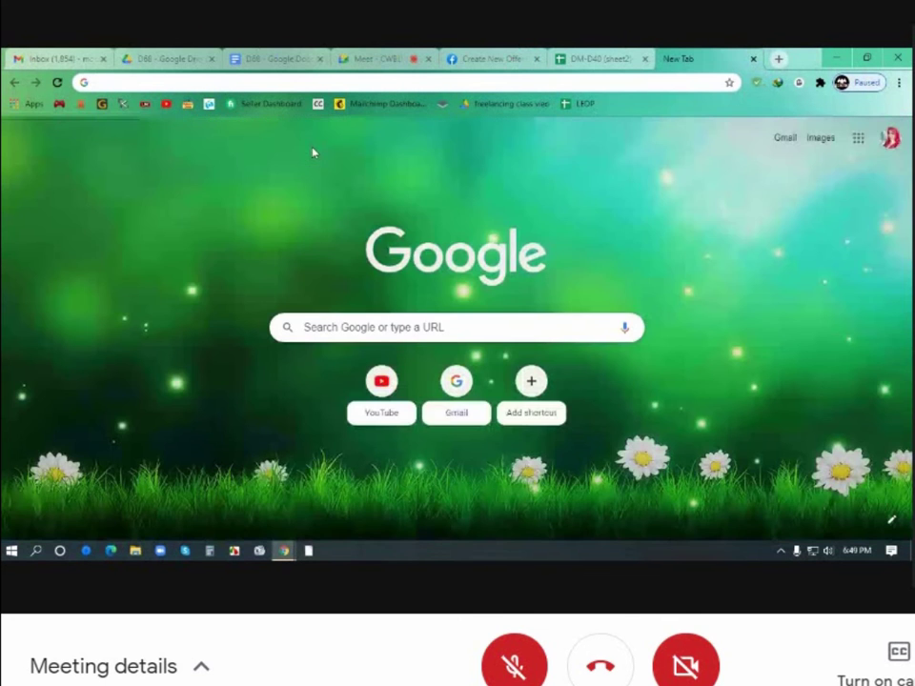
{"action": "type", "text": "www.."}
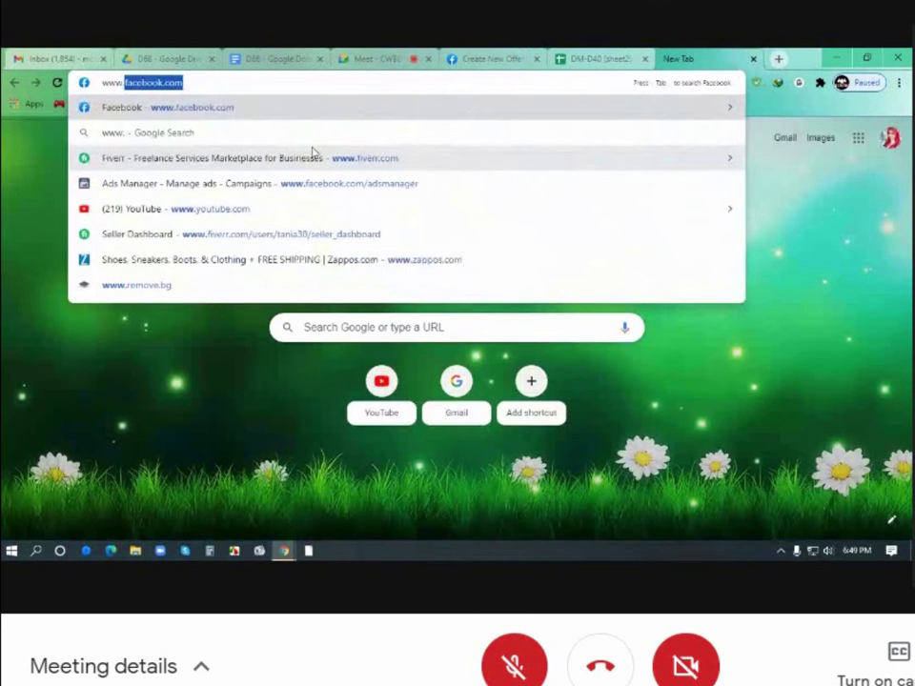
{"action": "type", "text": "buy"}
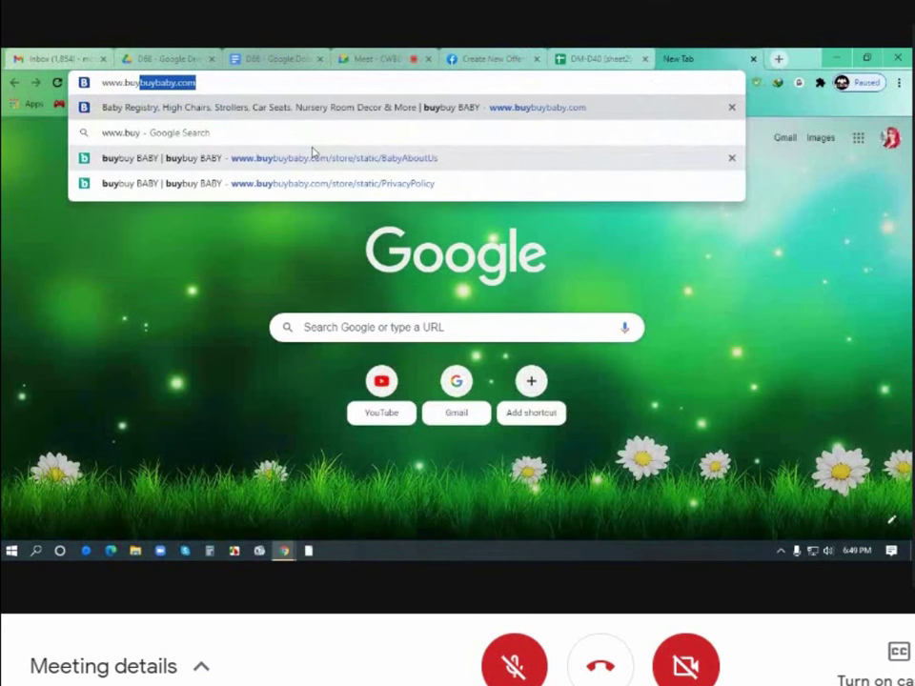
{"action": "key", "text": "Return"}
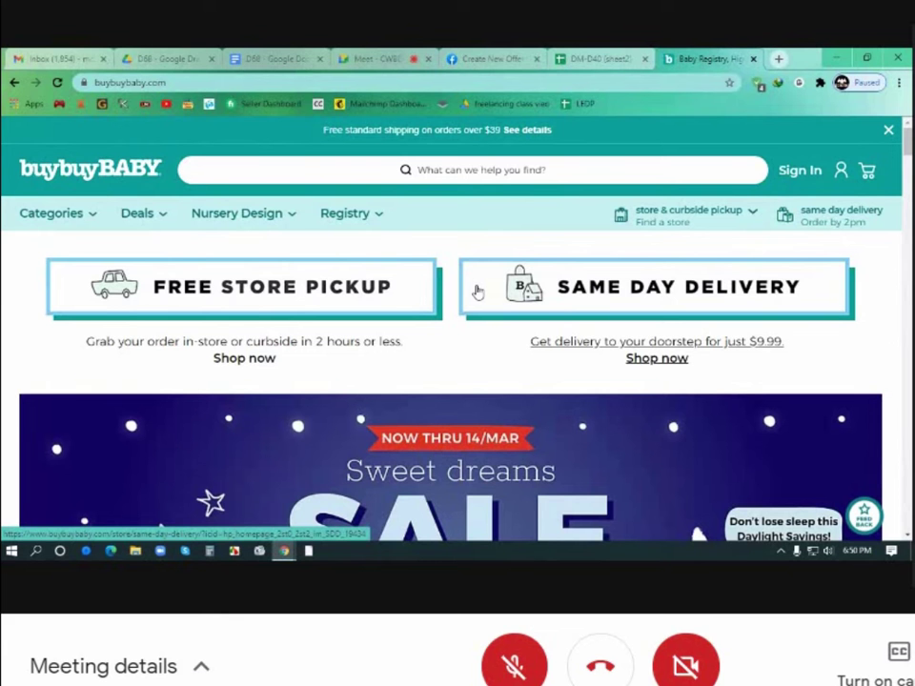
Step: Examine the Sweet dreams sale and its category discounts on the buybuy BABY homepage
{"action": "scroll", "coordinate": [475, 364], "scroll_direction": "down", "scroll_amount": 1}
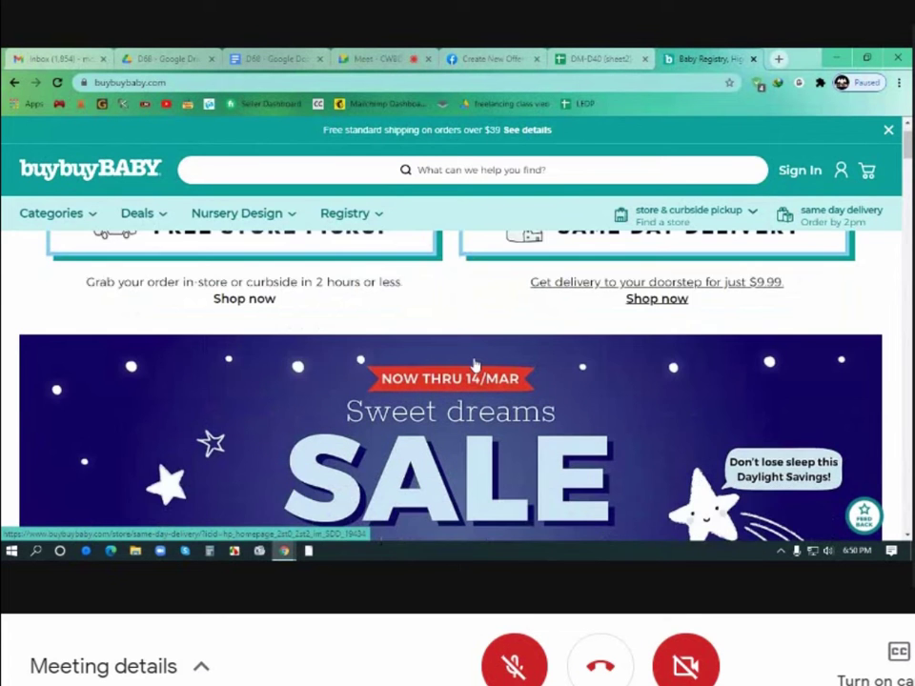
{"action": "scroll", "coordinate": [475, 364], "scroll_direction": "down", "scroll_amount": 3}
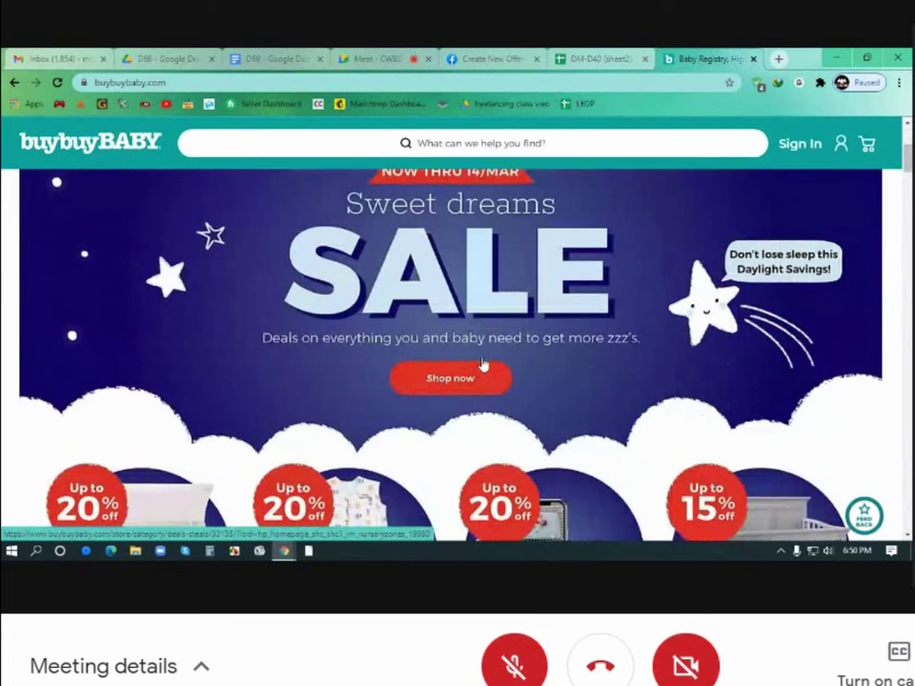
{"action": "scroll", "coordinate": [481, 365], "scroll_direction": "down", "scroll_amount": 4}
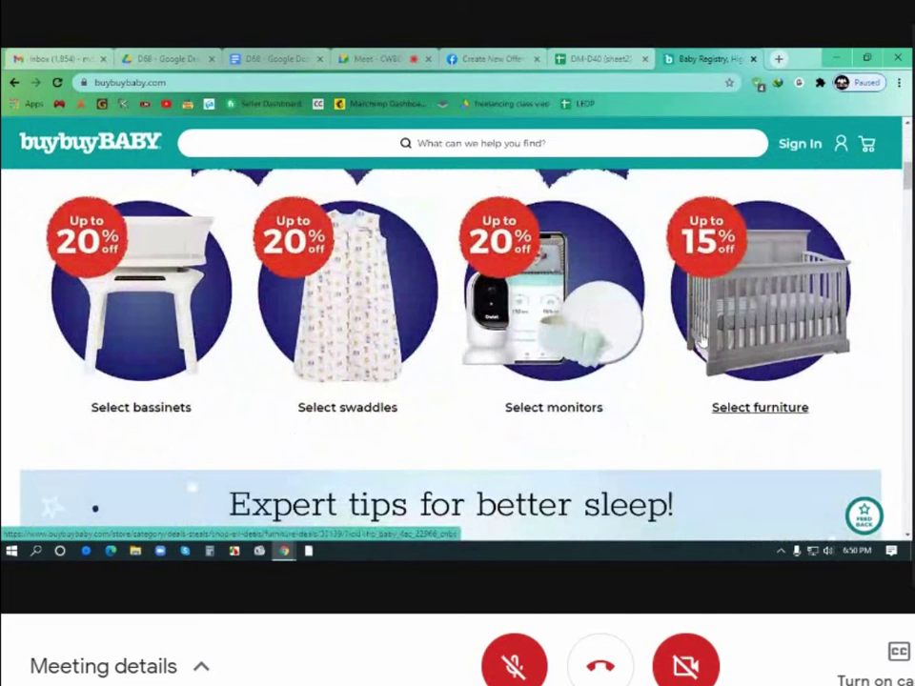
{"action": "scroll", "coordinate": [514, 352], "scroll_direction": "down", "scroll_amount": 2}
{"action": "scroll", "coordinate": [515, 352], "scroll_direction": "down", "scroll_amount": 3}
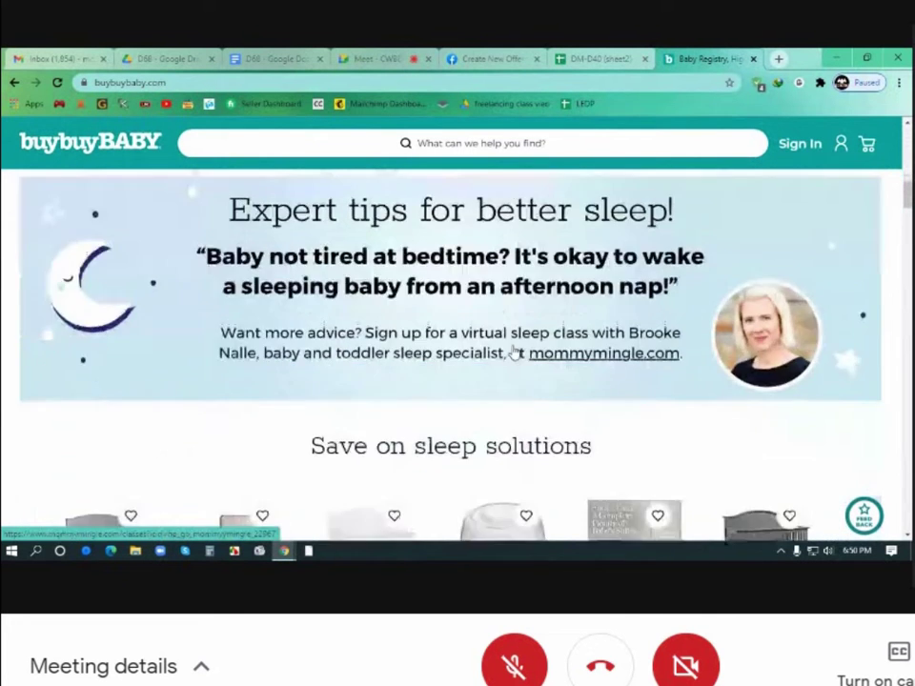
{"action": "scroll", "coordinate": [515, 353], "scroll_direction": "up", "scroll_amount": 2}
{"action": "scroll", "coordinate": [515, 353], "scroll_direction": "up", "scroll_amount": 5}
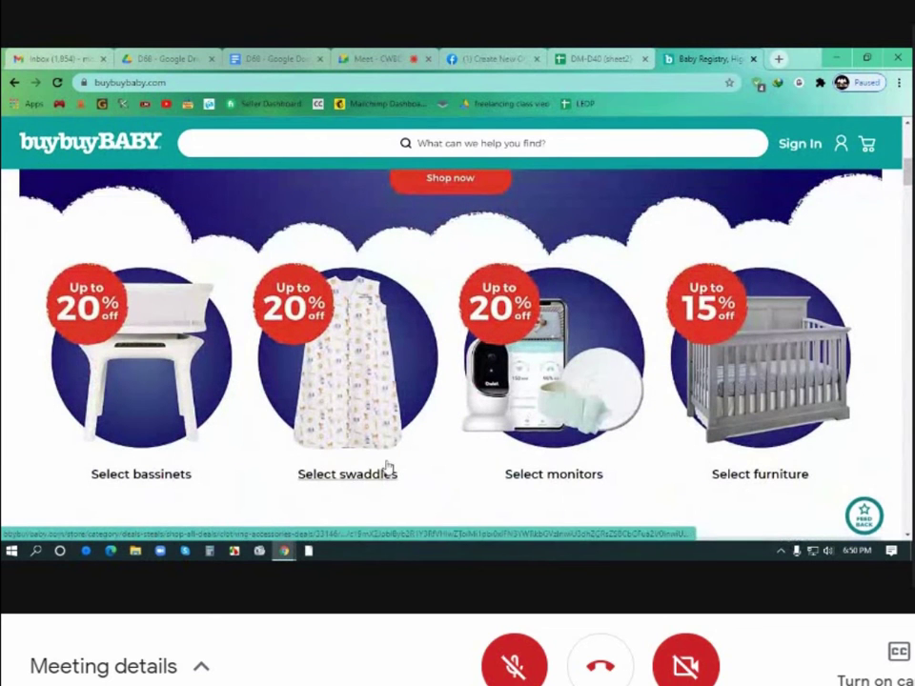
{"action": "scroll", "coordinate": [468, 465], "scroll_direction": "up", "scroll_amount": 2}
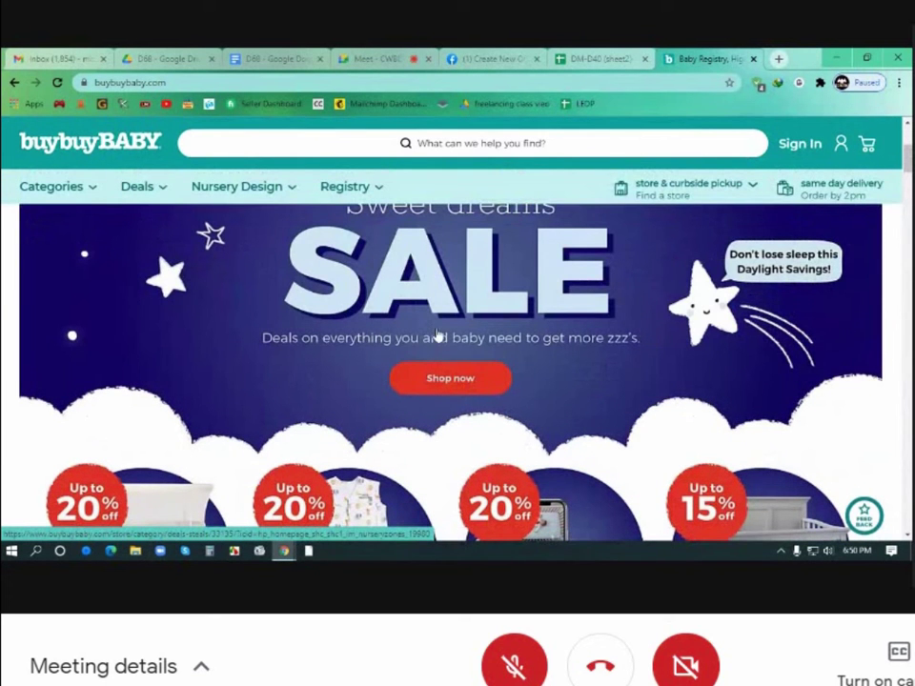
Step: Open the Sweet dreams sale banner's page in a separate browser tab and switch to it
{"action": "right_click", "coordinate": [437, 334]}
{"action": "left_click", "coordinate": [467, 79]}
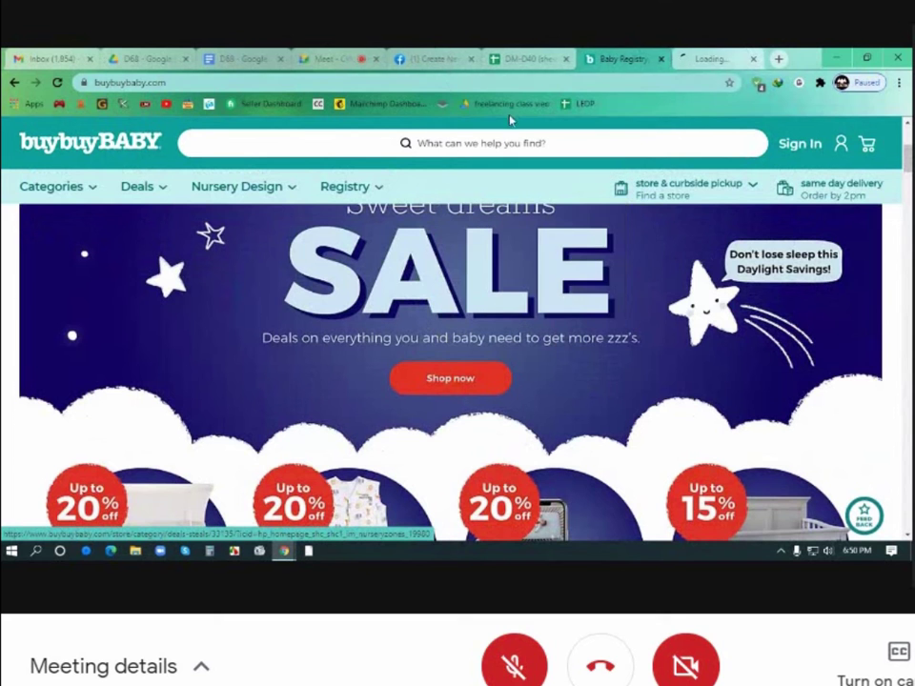
{"action": "scroll", "coordinate": [590, 322], "scroll_direction": "down", "scroll_amount": 3}
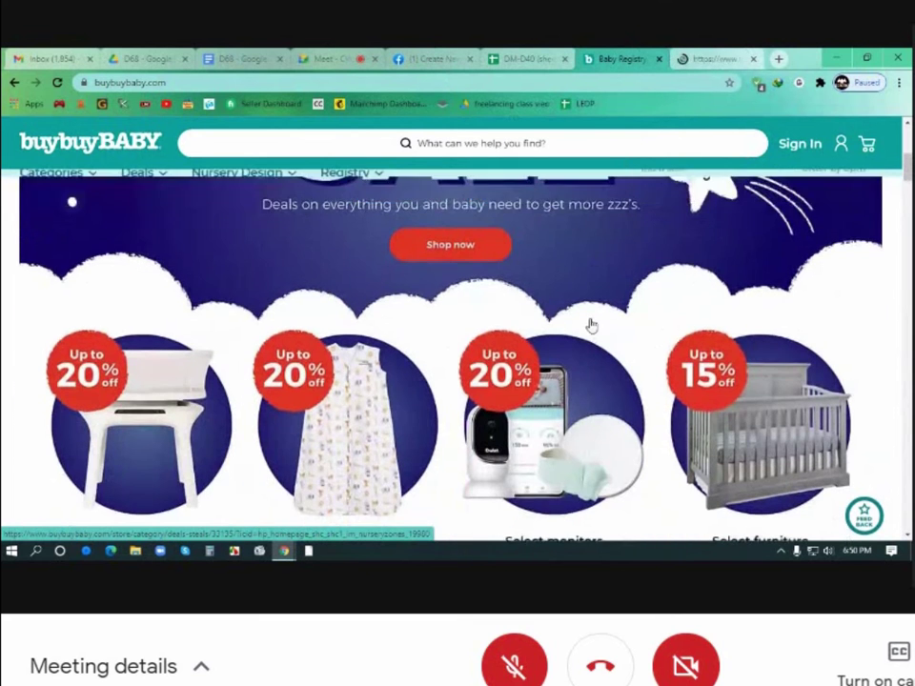
{"action": "scroll", "coordinate": [590, 326], "scroll_direction": "down", "scroll_amount": 1}
{"action": "left_click", "coordinate": [703, 63]}
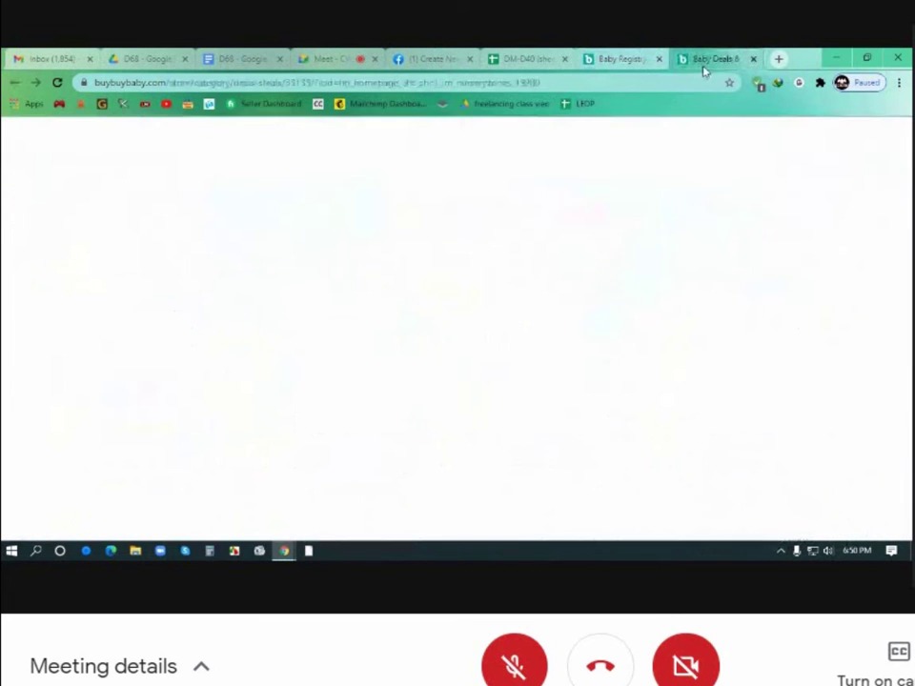
Step: Review the whole Deals page for current discounts, then return to the Sweet dreams category offers
{"action": "scroll", "coordinate": [688, 286], "scroll_direction": "down", "scroll_amount": 3}
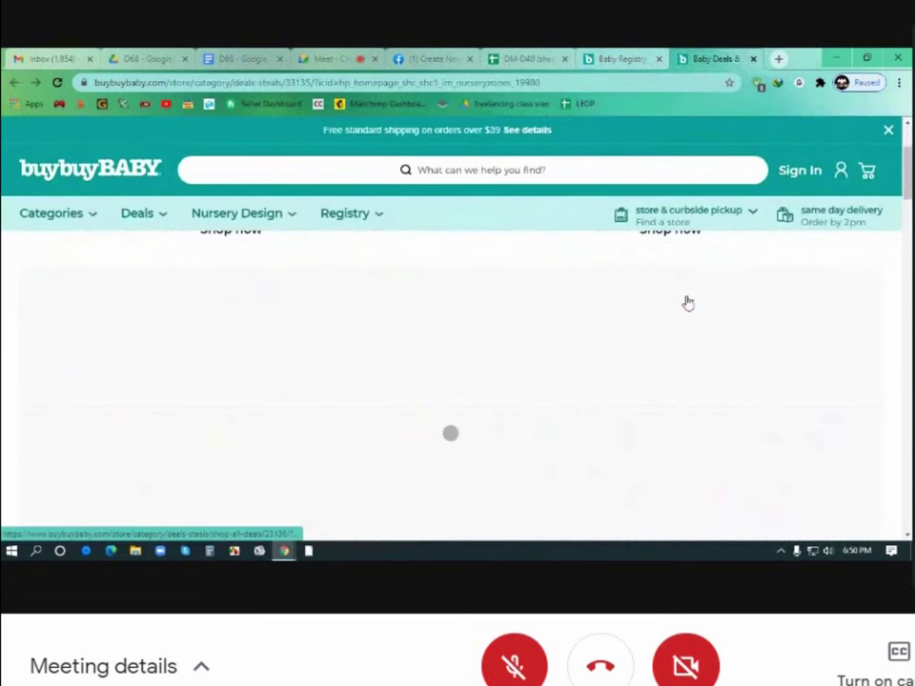
{"action": "scroll", "coordinate": [689, 304], "scroll_direction": "down", "scroll_amount": 8}
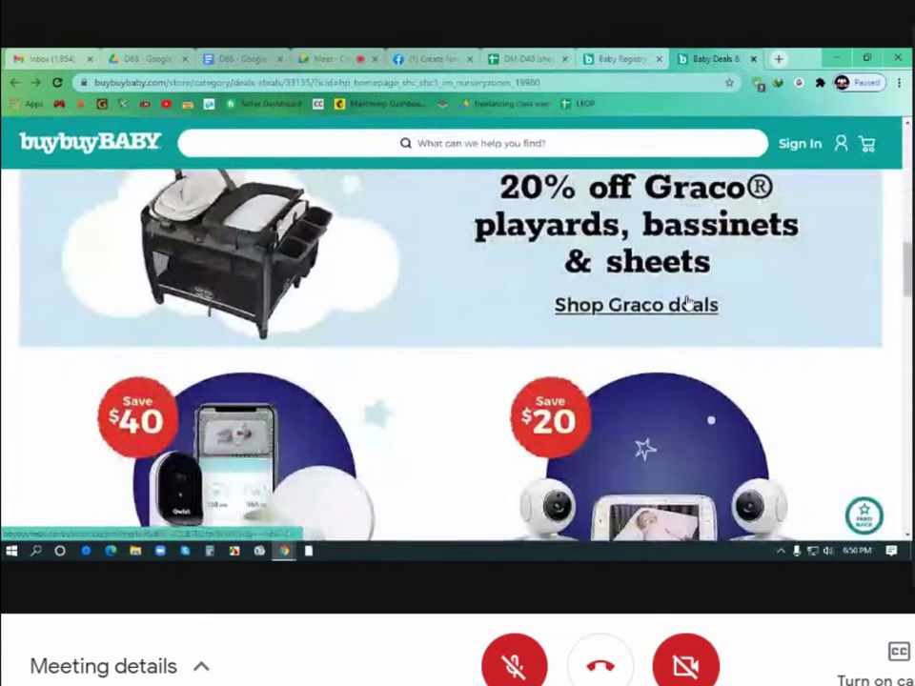
{"action": "scroll", "coordinate": [688, 303], "scroll_direction": "down", "scroll_amount": 10}
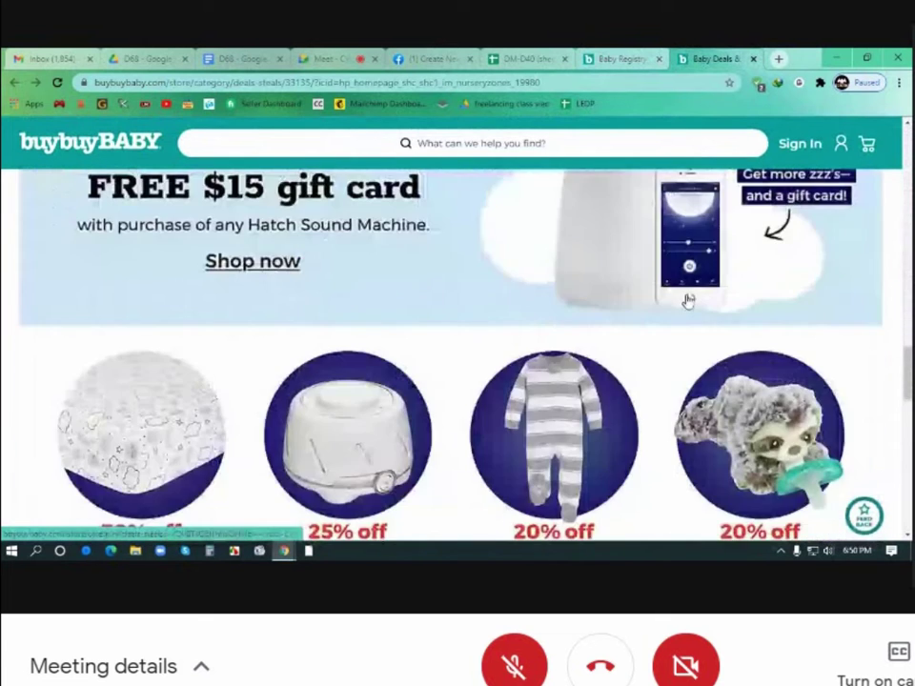
{"action": "scroll", "coordinate": [688, 301], "scroll_direction": "down", "scroll_amount": 10}
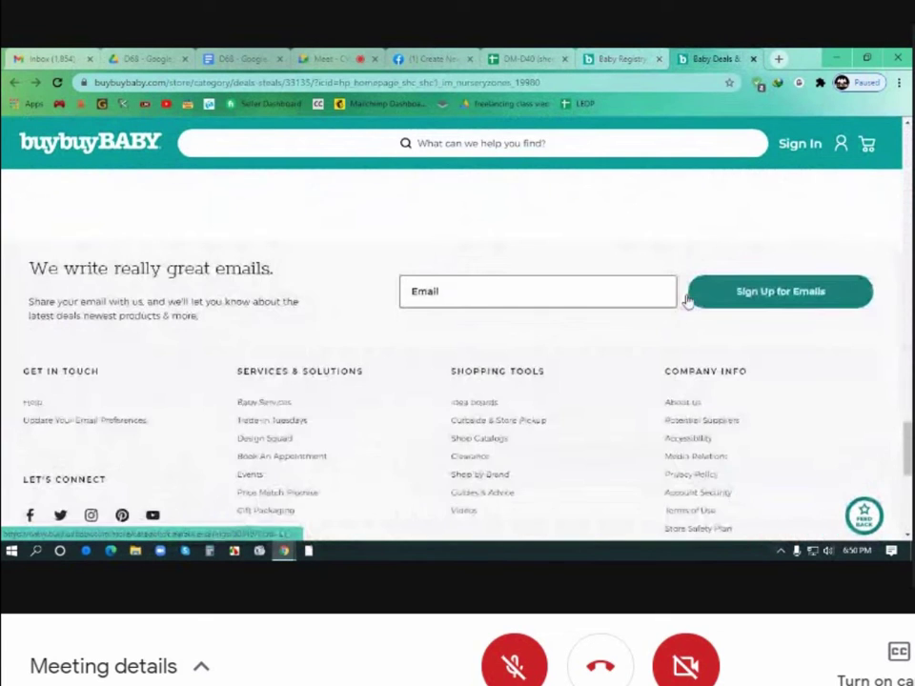
{"action": "scroll", "coordinate": [688, 302], "scroll_direction": "up", "scroll_amount": 6}
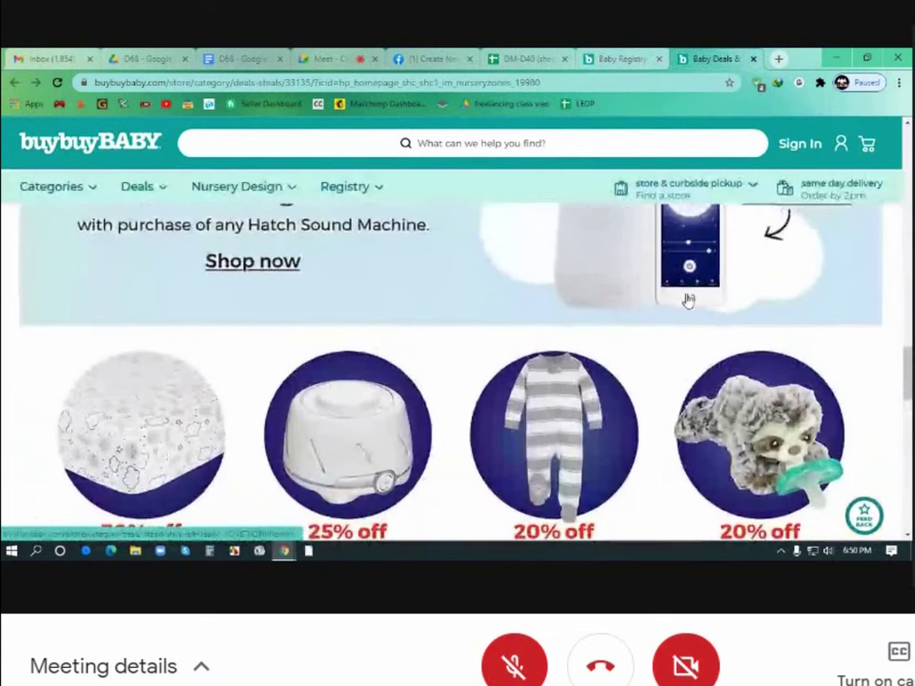
{"action": "scroll", "coordinate": [688, 301], "scroll_direction": "up", "scroll_amount": 4}
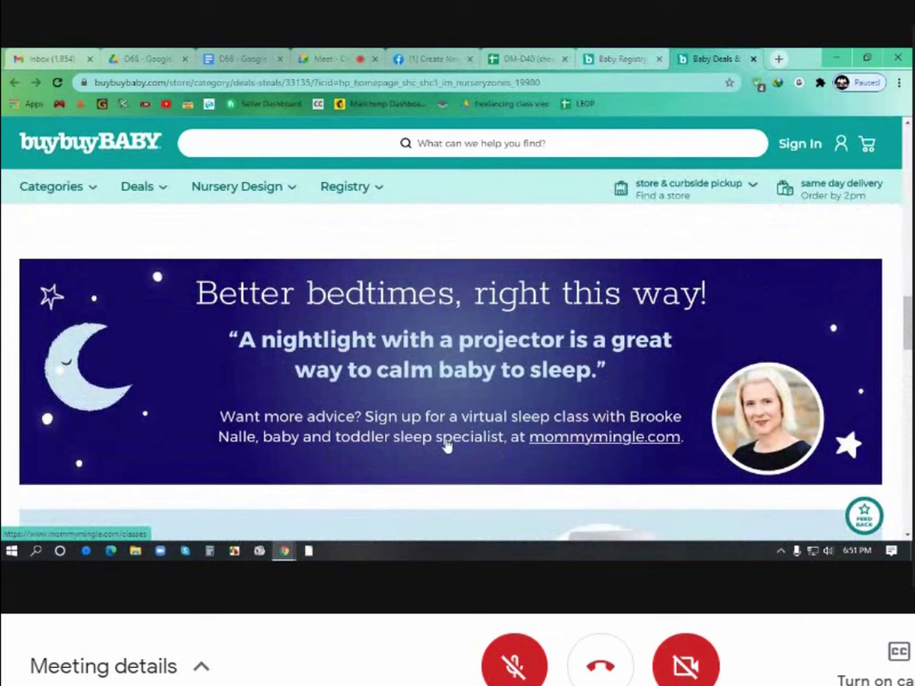
{"action": "scroll", "coordinate": [447, 443], "scroll_direction": "up", "scroll_amount": 10}
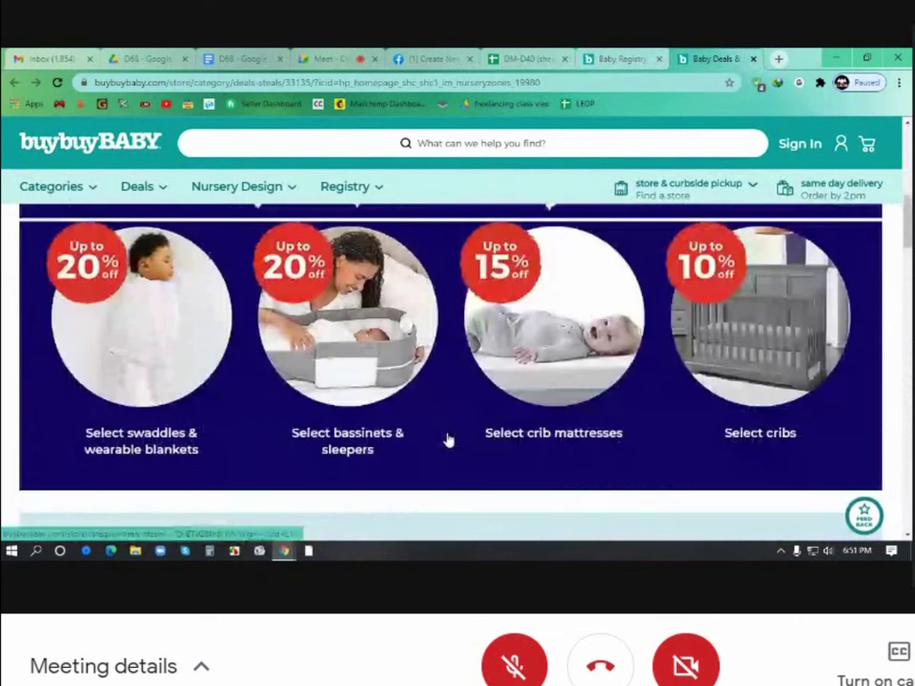
{"action": "scroll", "coordinate": [448, 440], "scroll_direction": "up", "scroll_amount": 8}
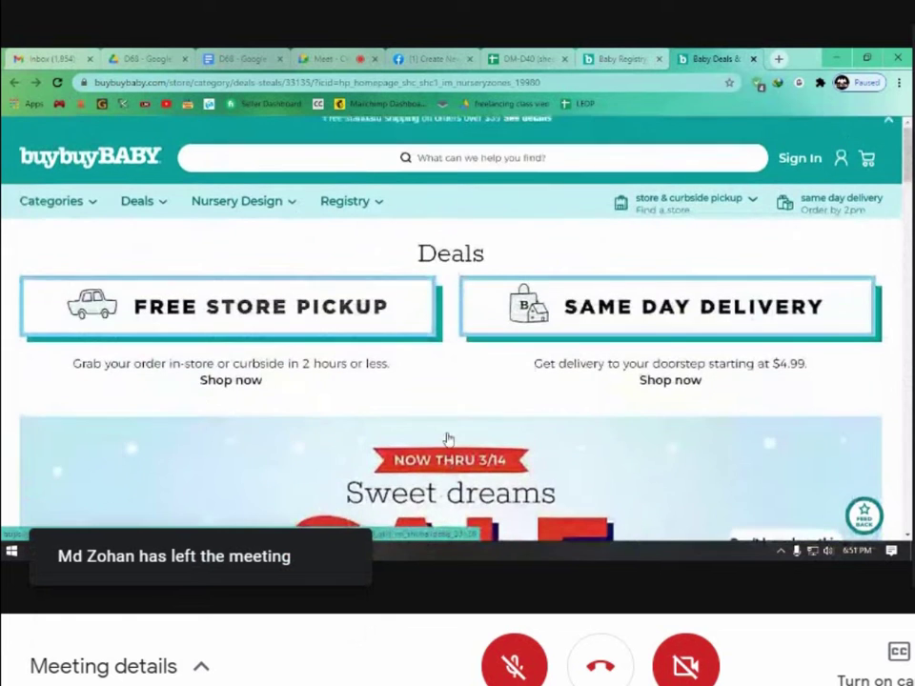
{"action": "scroll", "coordinate": [448, 439], "scroll_direction": "down", "scroll_amount": 5}
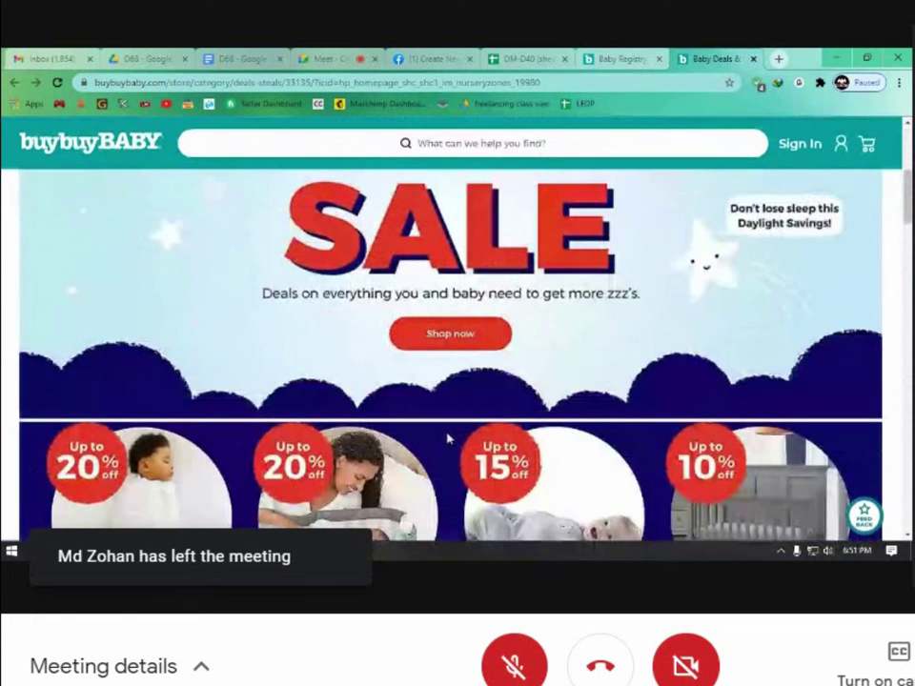
{"action": "scroll", "coordinate": [448, 438], "scroll_direction": "down", "scroll_amount": 2}
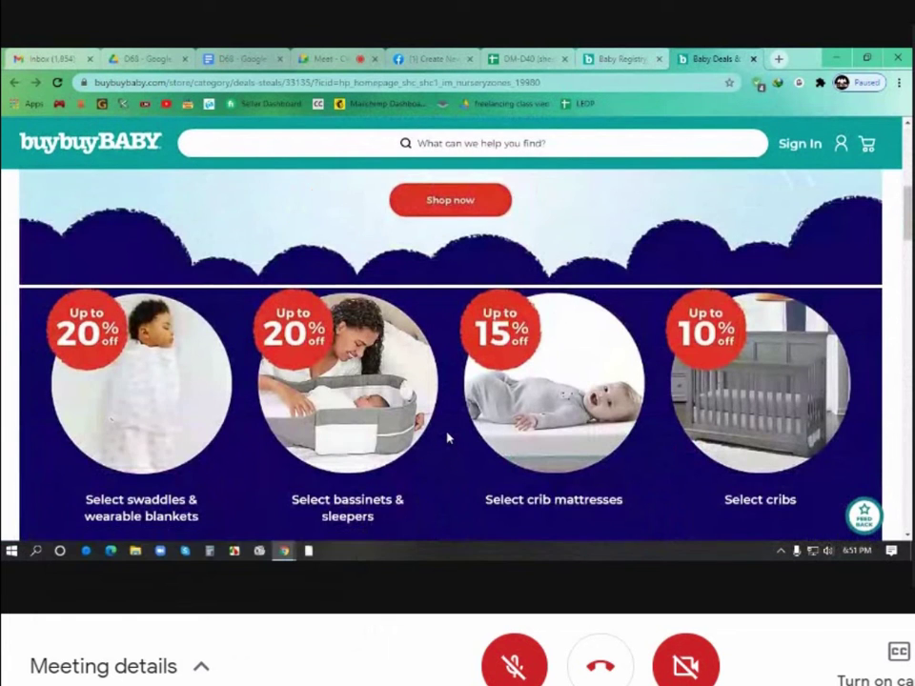
Step: Open the deals for select swaddles & wearable blankets and look through the discounted products and their prices
{"action": "scroll", "coordinate": [448, 439], "scroll_direction": "down", "scroll_amount": 1}
{"action": "left_click", "coordinate": [170, 327]}
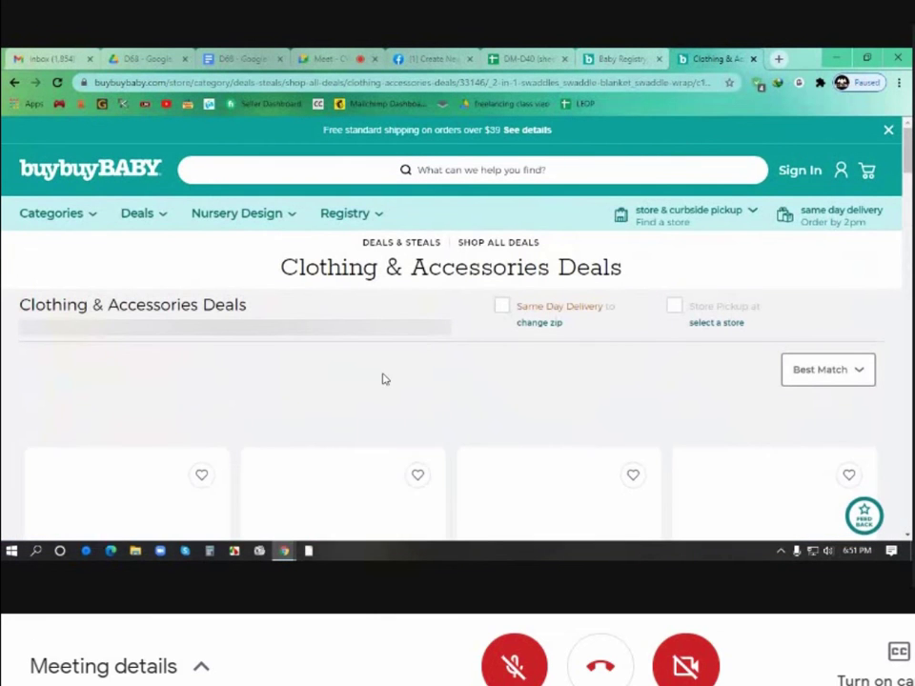
{"action": "scroll", "coordinate": [483, 403], "scroll_direction": "down", "scroll_amount": 10}
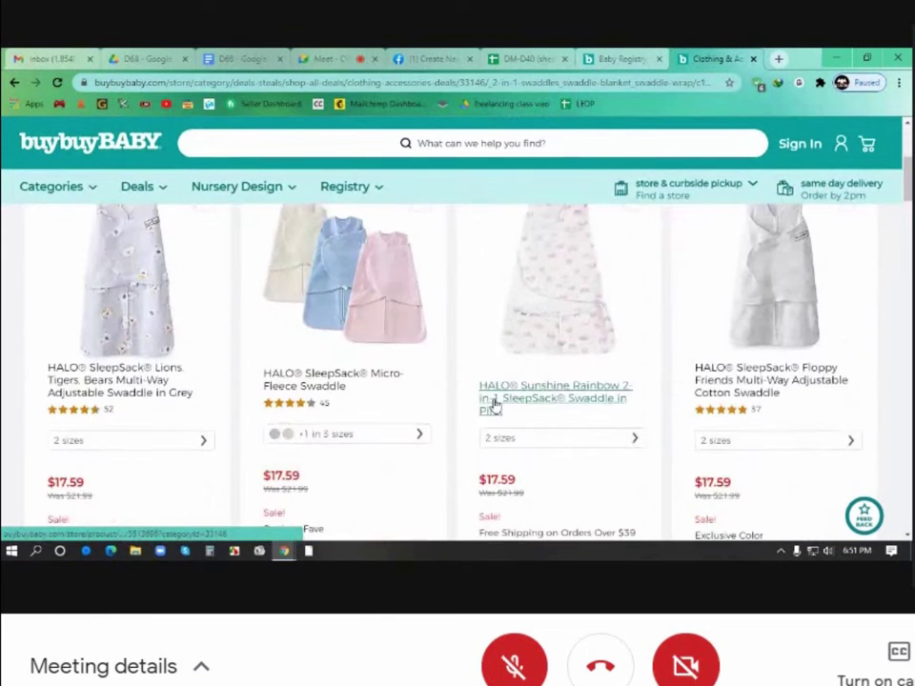
{"action": "scroll", "coordinate": [495, 406], "scroll_direction": "down", "scroll_amount": 5}
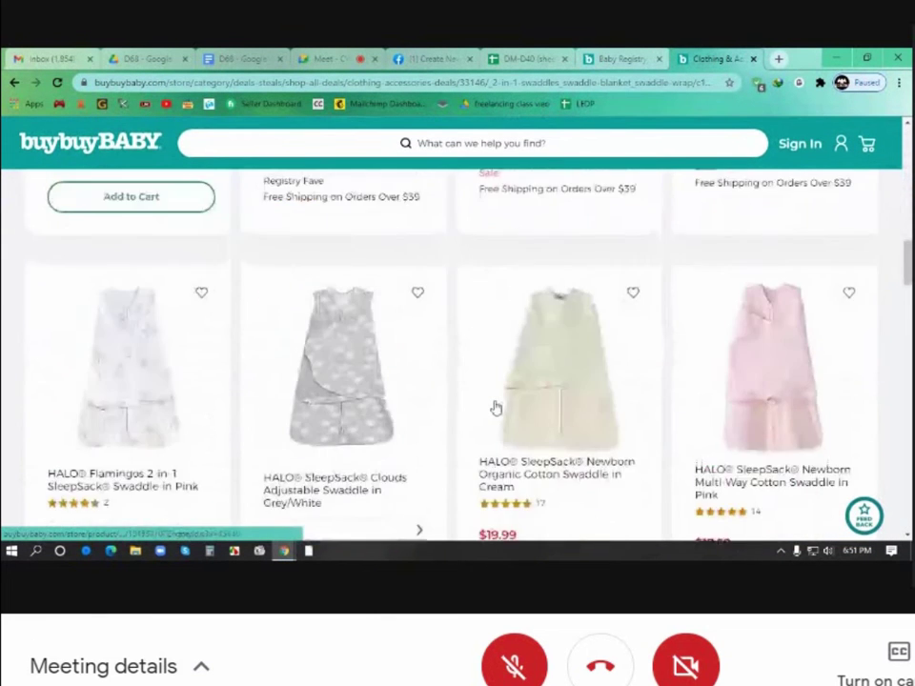
{"action": "scroll", "coordinate": [494, 408], "scroll_direction": "down", "scroll_amount": 8}
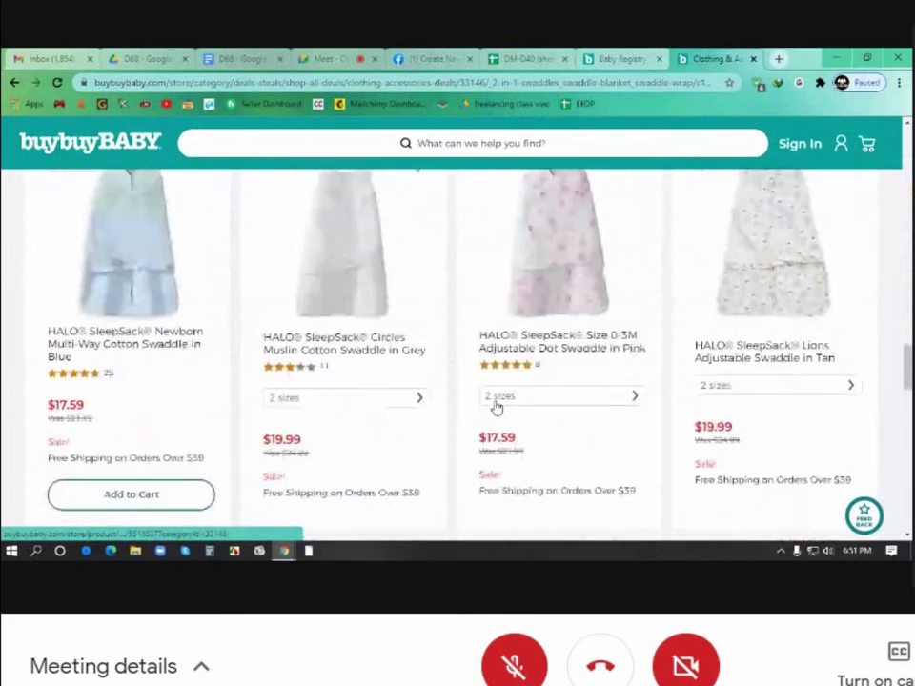
{"action": "scroll", "coordinate": [494, 408], "scroll_direction": "down", "scroll_amount": 10}
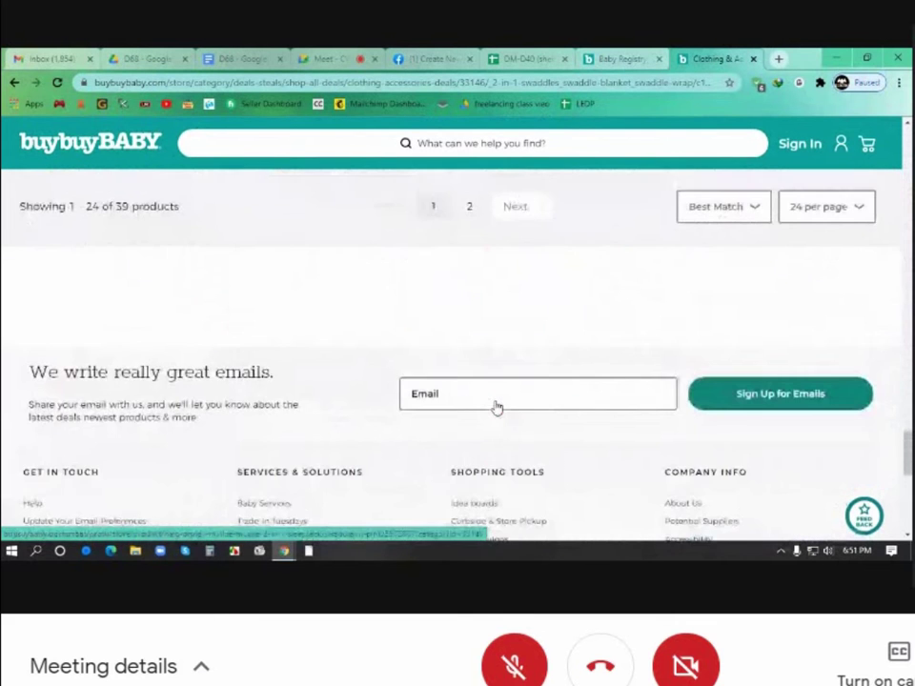
{"action": "scroll", "coordinate": [494, 407], "scroll_direction": "up", "scroll_amount": 3}
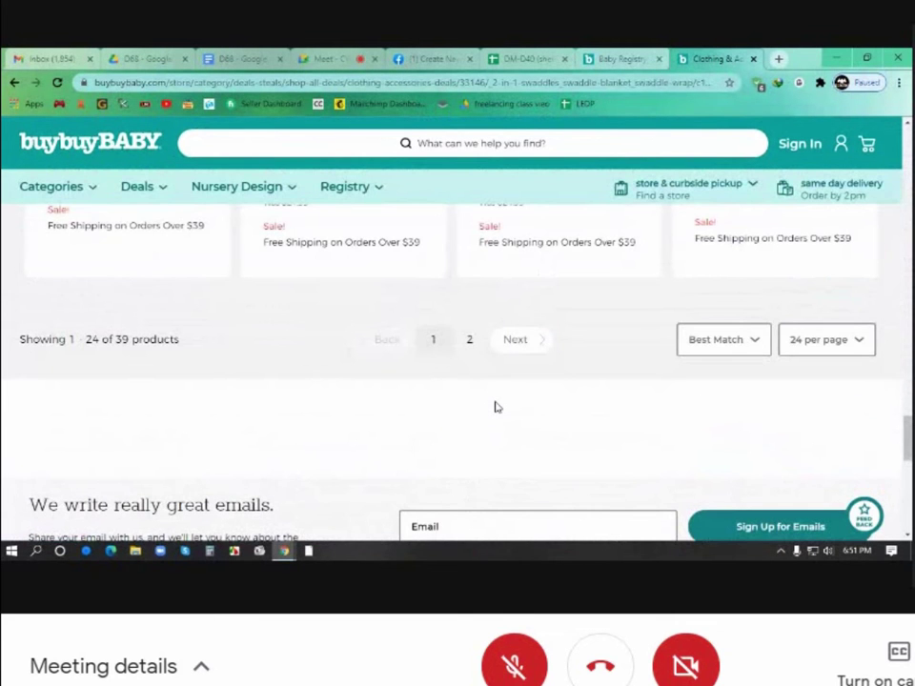
{"action": "scroll", "coordinate": [511, 392], "scroll_direction": "up", "scroll_amount": 2}
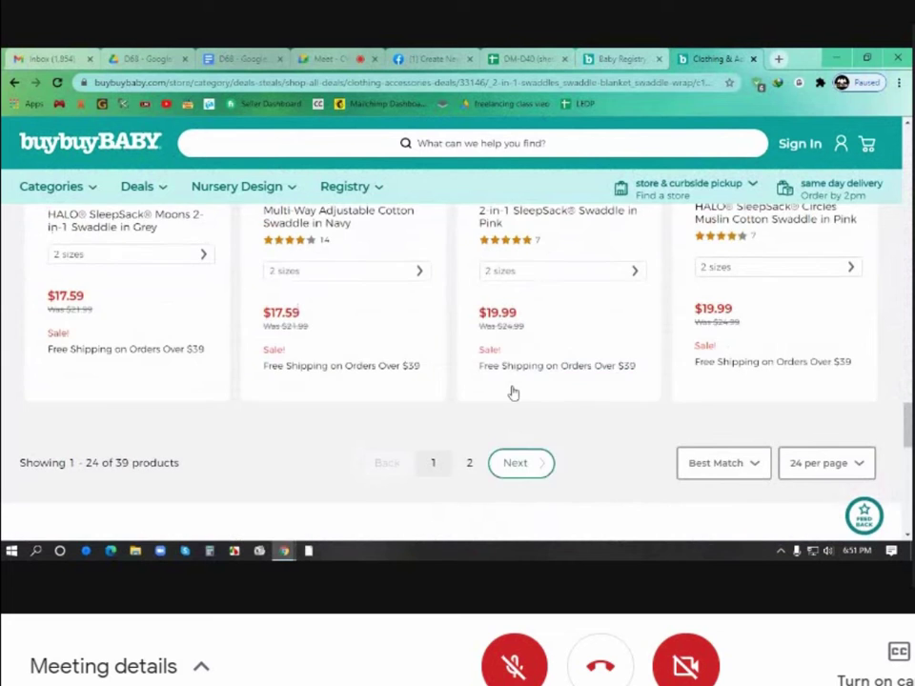
{"action": "scroll", "coordinate": [510, 391], "scroll_direction": "up", "scroll_amount": 2}
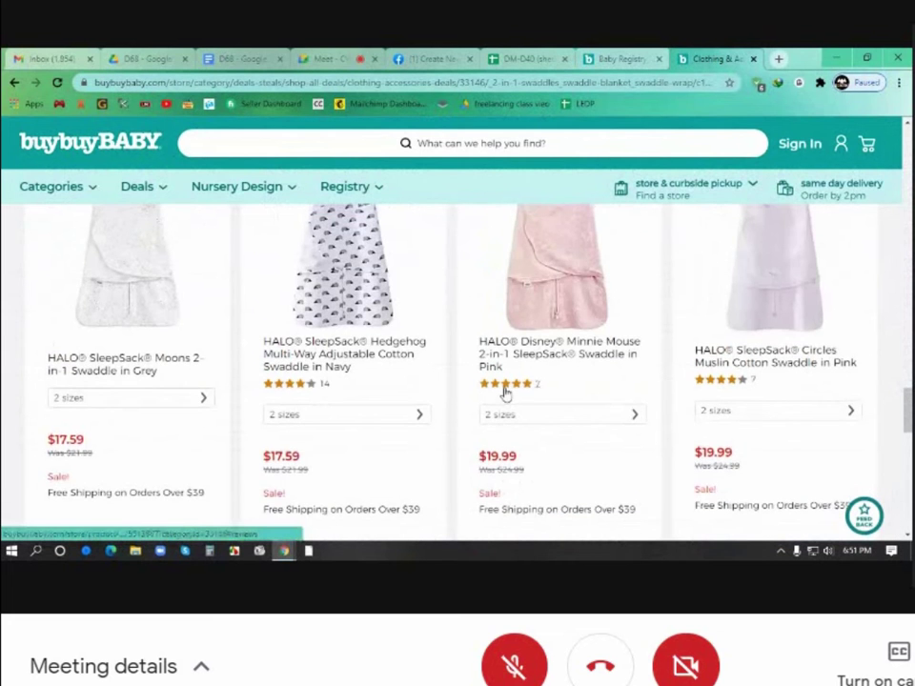
Step: Look back through the discounted swaddles and their sale prices to the beginning of the product listing
{"action": "scroll", "coordinate": [505, 393], "scroll_direction": "up", "scroll_amount": 2}
{"action": "scroll", "coordinate": [505, 393], "scroll_direction": "up", "scroll_amount": 2}
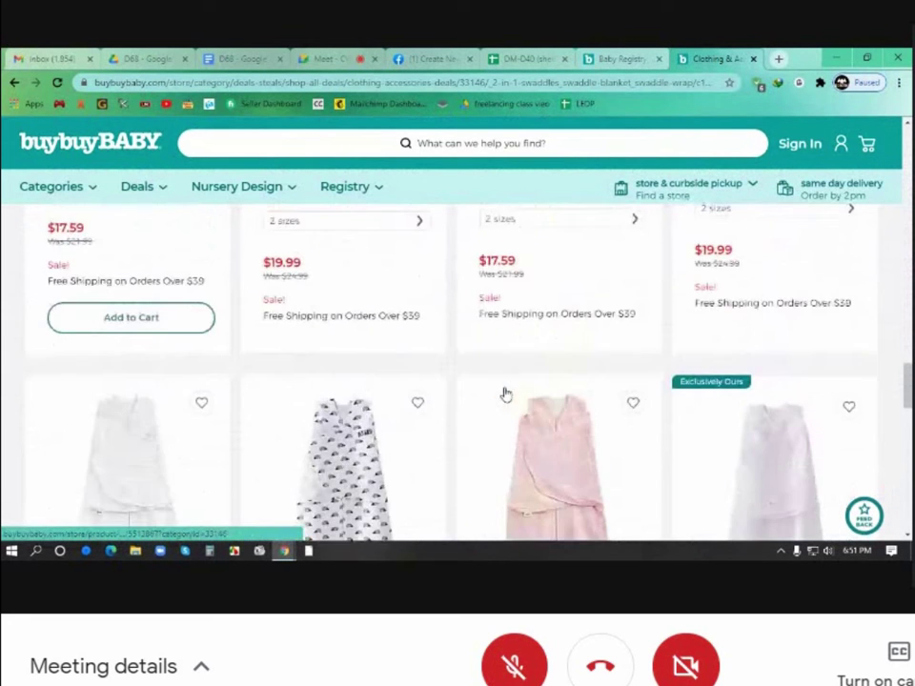
{"action": "scroll", "coordinate": [505, 394], "scroll_direction": "up", "scroll_amount": 9}
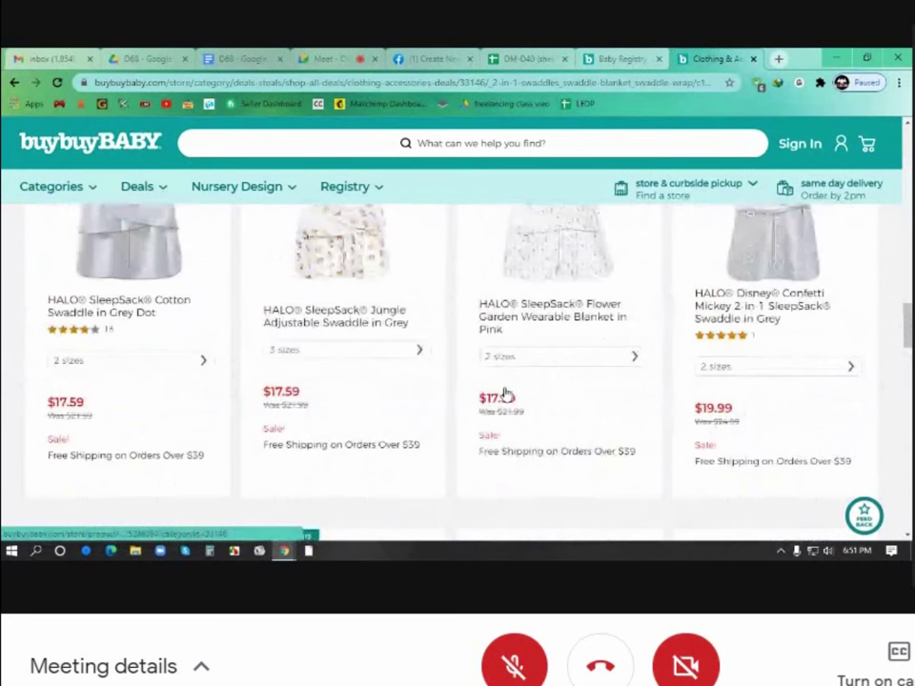
{"action": "scroll", "coordinate": [505, 394], "scroll_direction": "up", "scroll_amount": 12}
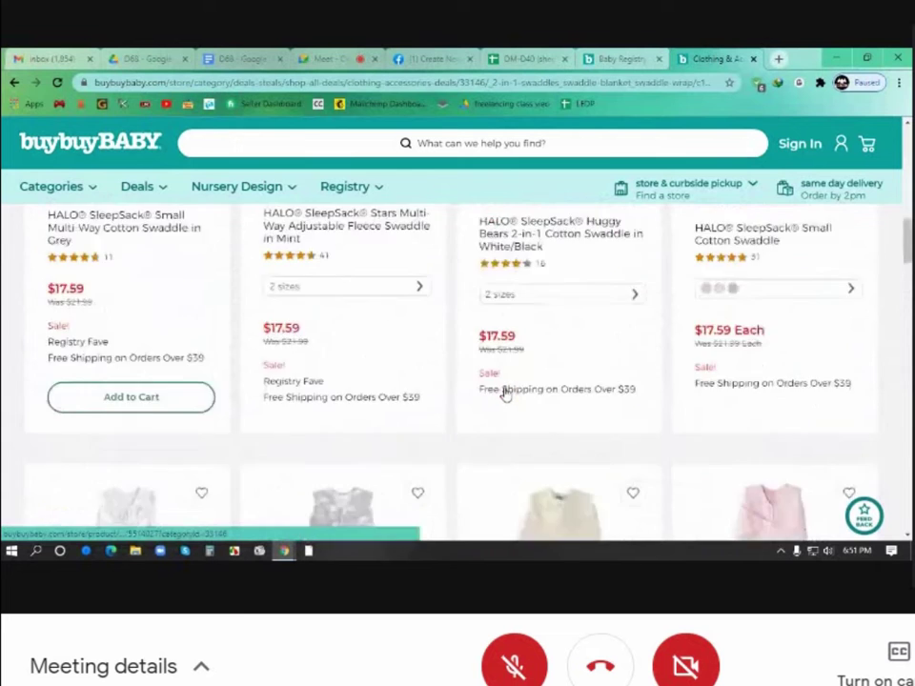
{"action": "scroll", "coordinate": [505, 394], "scroll_direction": "up", "scroll_amount": 5}
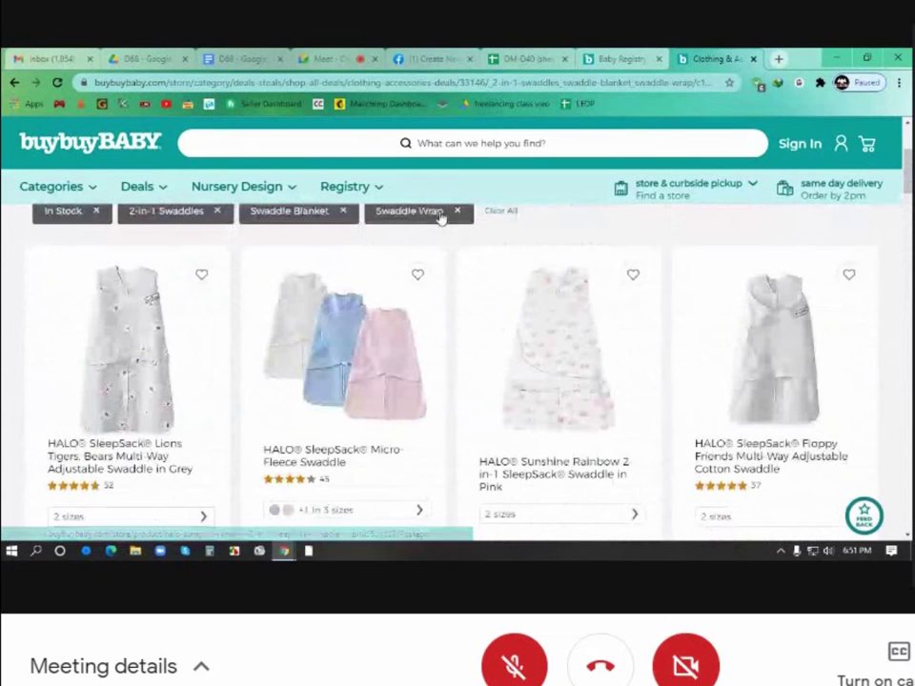
Step: Compare the discount types and percentage field of the Facebook offer form with the category discounts on the buybuy BABY homepage
{"action": "left_click", "coordinate": [435, 58]}
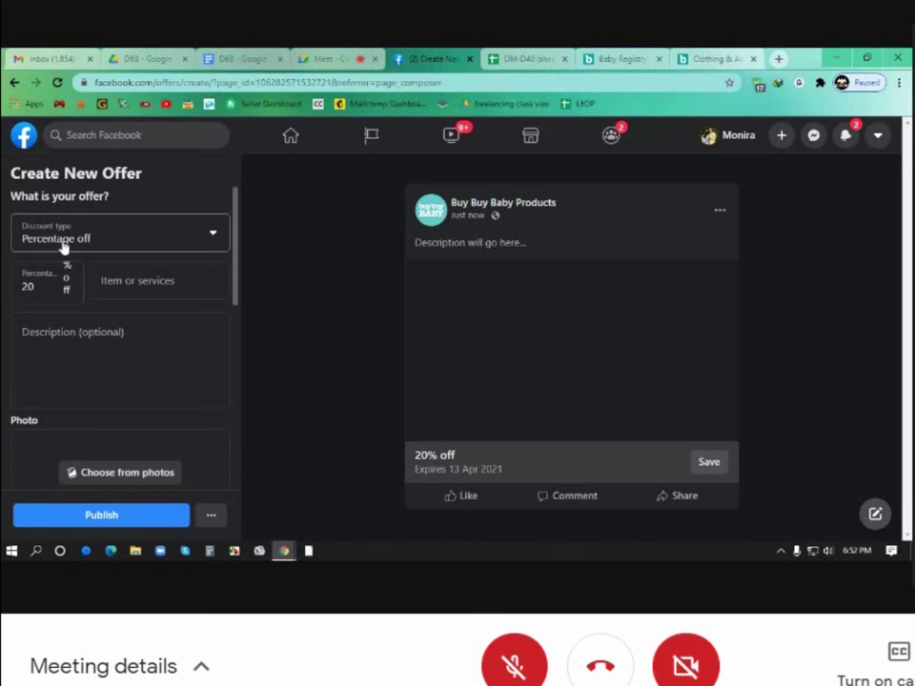
{"action": "left_click", "coordinate": [213, 236]}
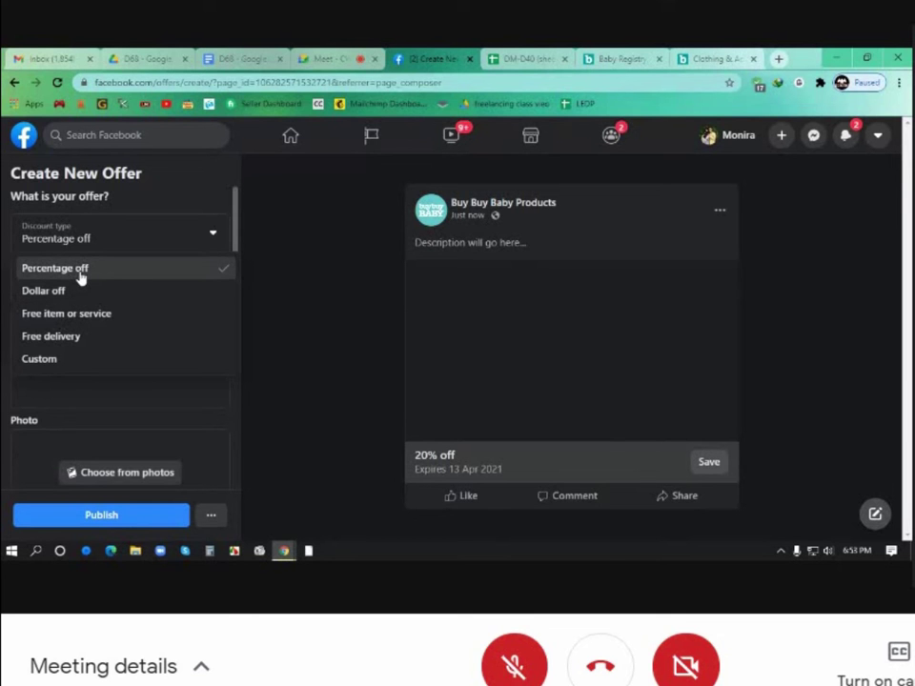
{"action": "left_click", "coordinate": [622, 58]}
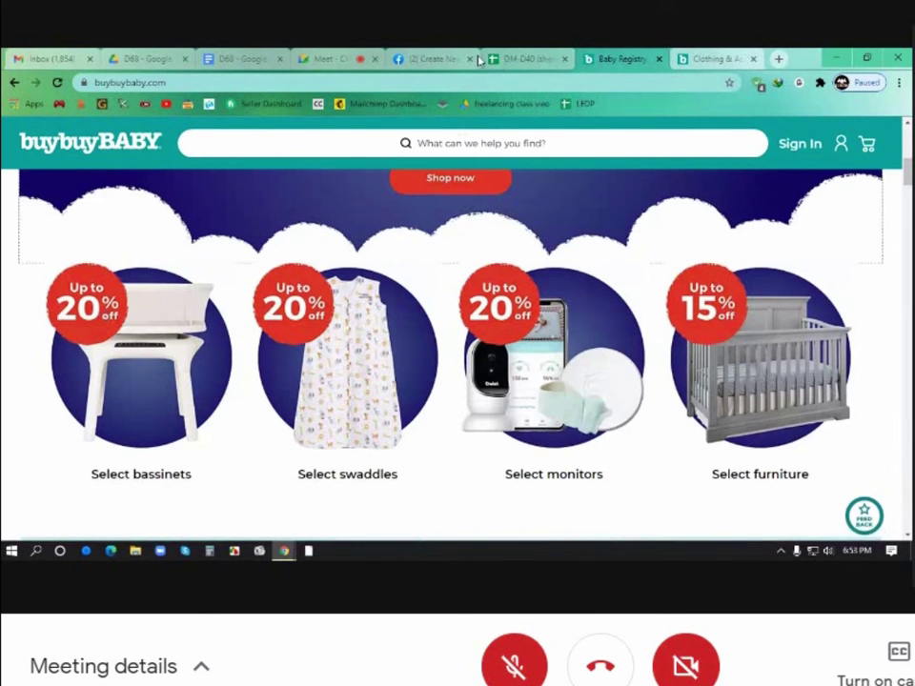
{"action": "left_click", "coordinate": [448, 59]}
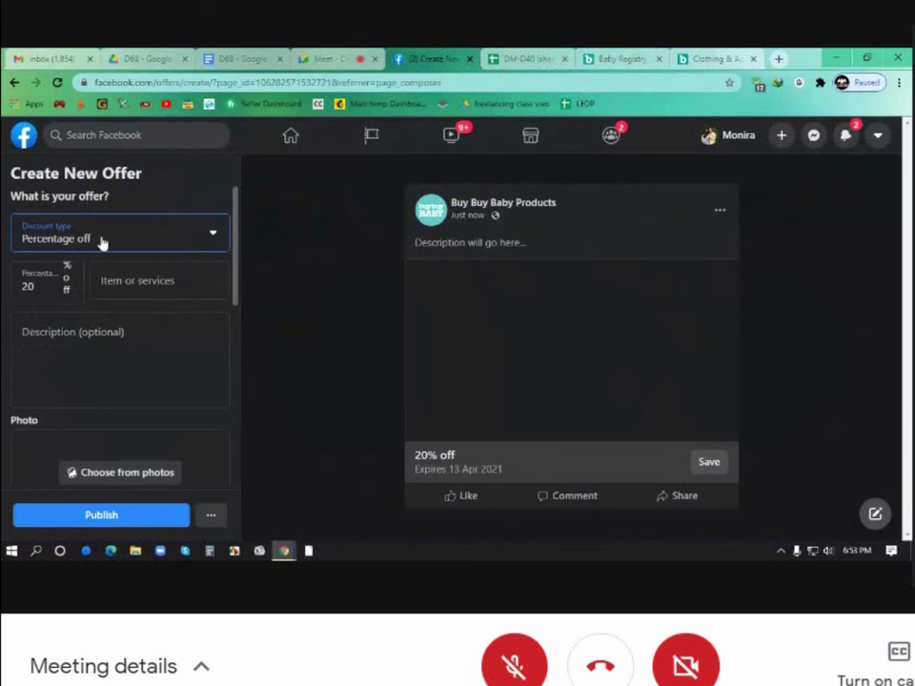
{"action": "left_click", "coordinate": [40, 288]}
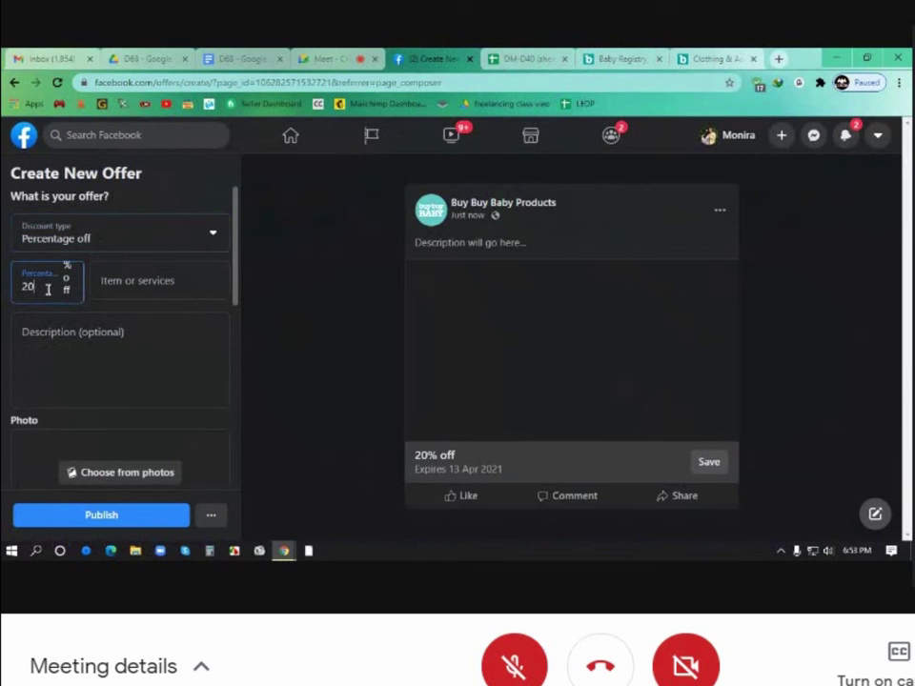
Step: Open the mommymingle.com link in the buybuy BABY homepage's sleep tips and look through the virtual class descriptions and schedule
{"action": "left_click", "coordinate": [615, 59]}
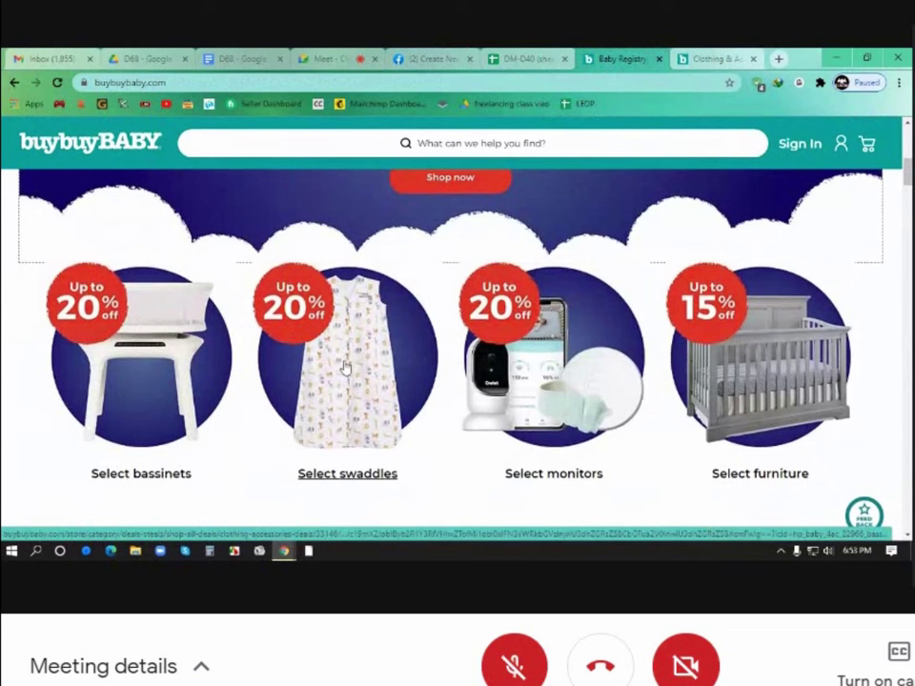
{"action": "scroll", "coordinate": [346, 367], "scroll_direction": "down", "scroll_amount": 5}
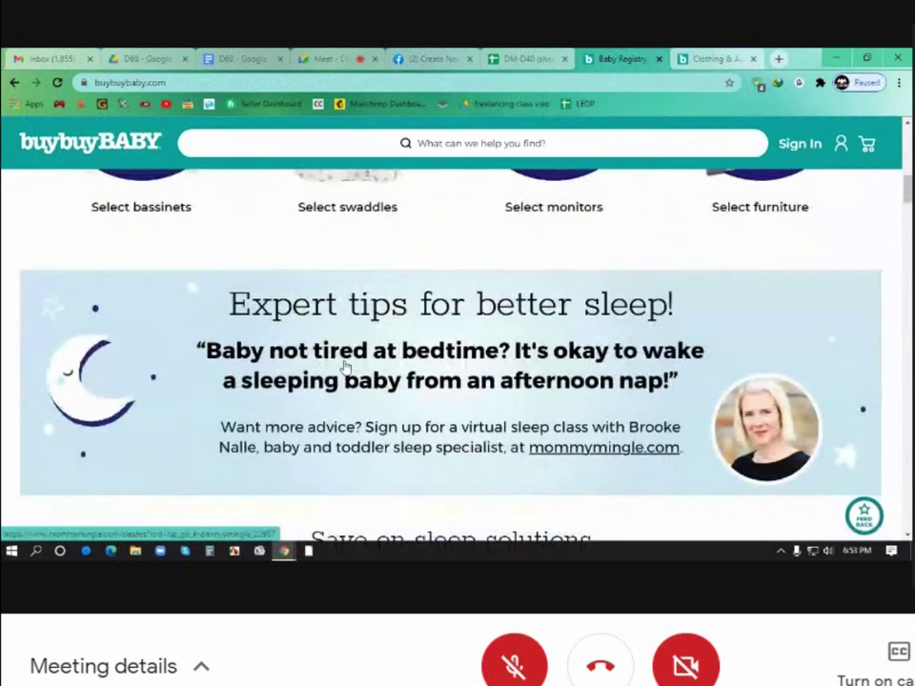
{"action": "scroll", "coordinate": [347, 367], "scroll_direction": "up", "scroll_amount": 2}
{"action": "scroll", "coordinate": [619, 419], "scroll_direction": "down", "scroll_amount": 2}
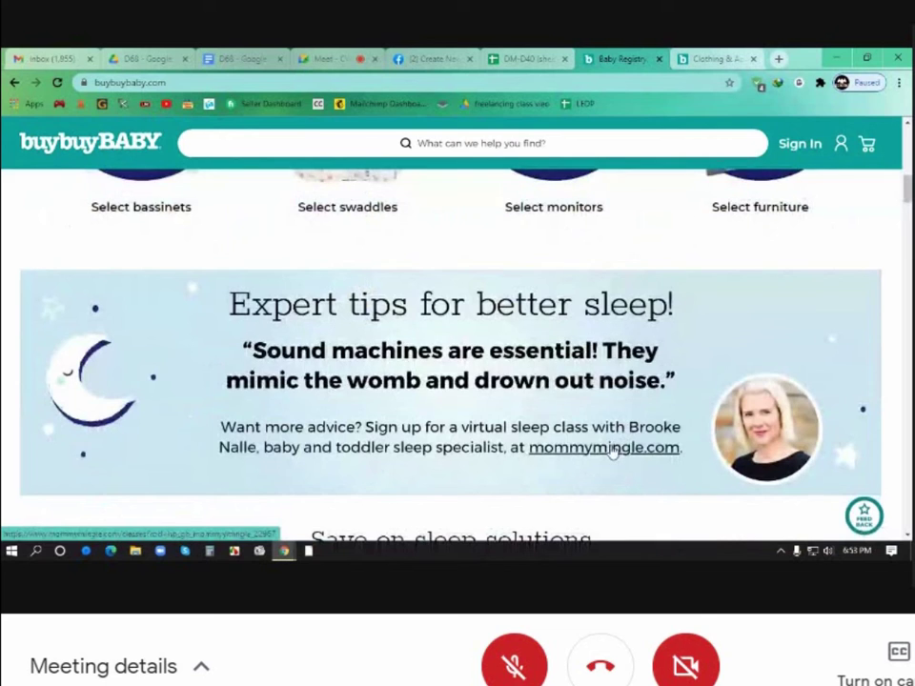
{"action": "left_click", "coordinate": [608, 448]}
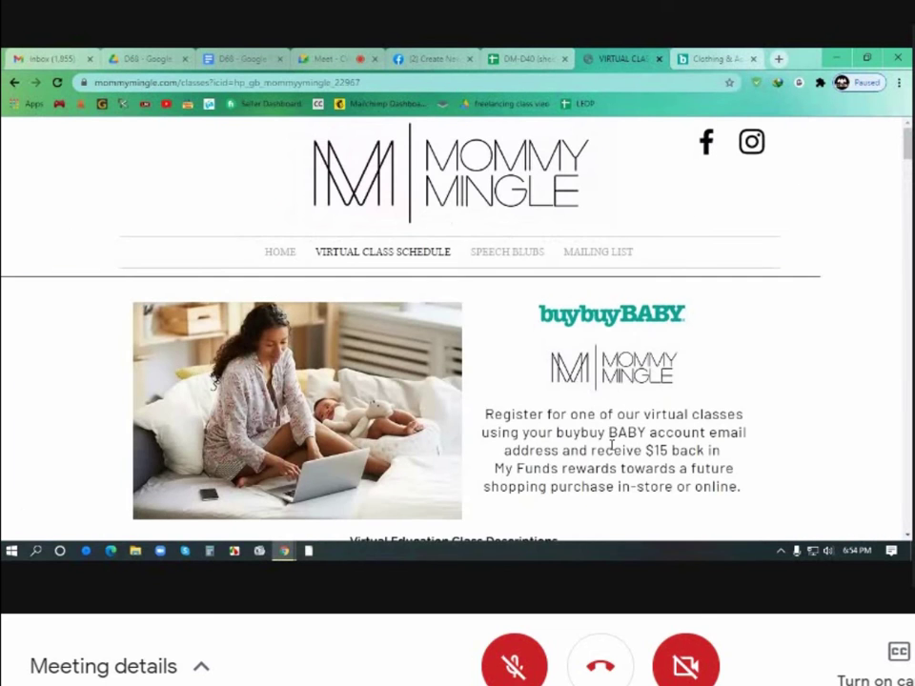
{"action": "scroll", "coordinate": [611, 444], "scroll_direction": "down", "scroll_amount": 3}
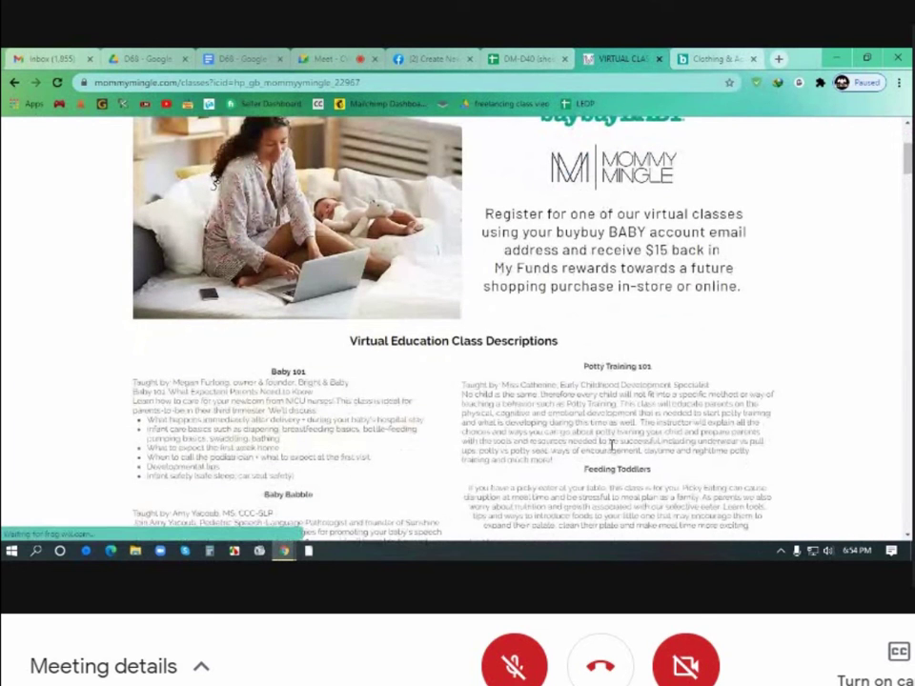
{"action": "scroll", "coordinate": [611, 445], "scroll_direction": "down", "scroll_amount": 4}
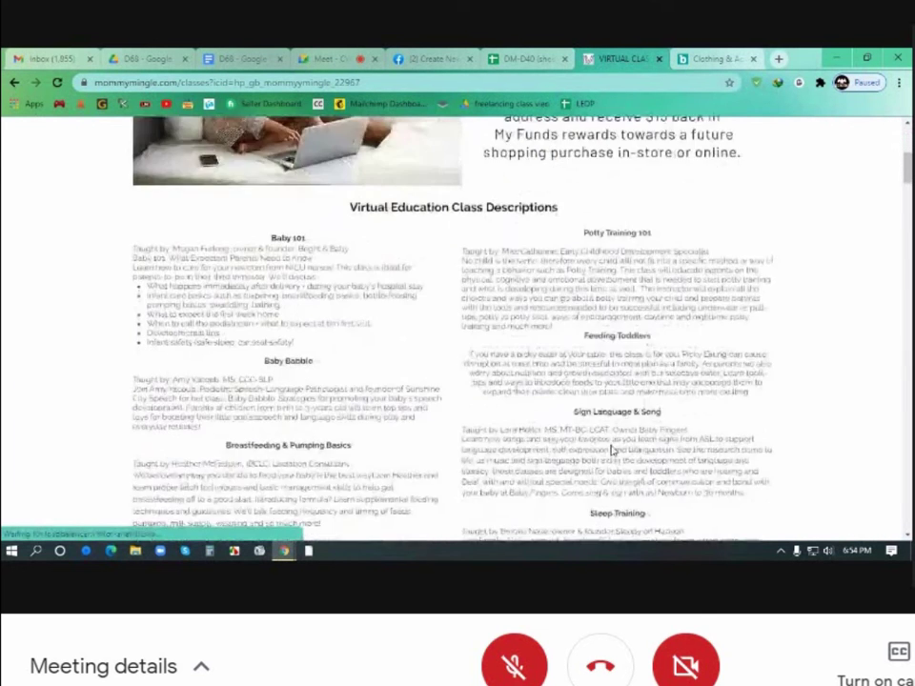
{"action": "scroll", "coordinate": [611, 444], "scroll_direction": "down", "scroll_amount": 2}
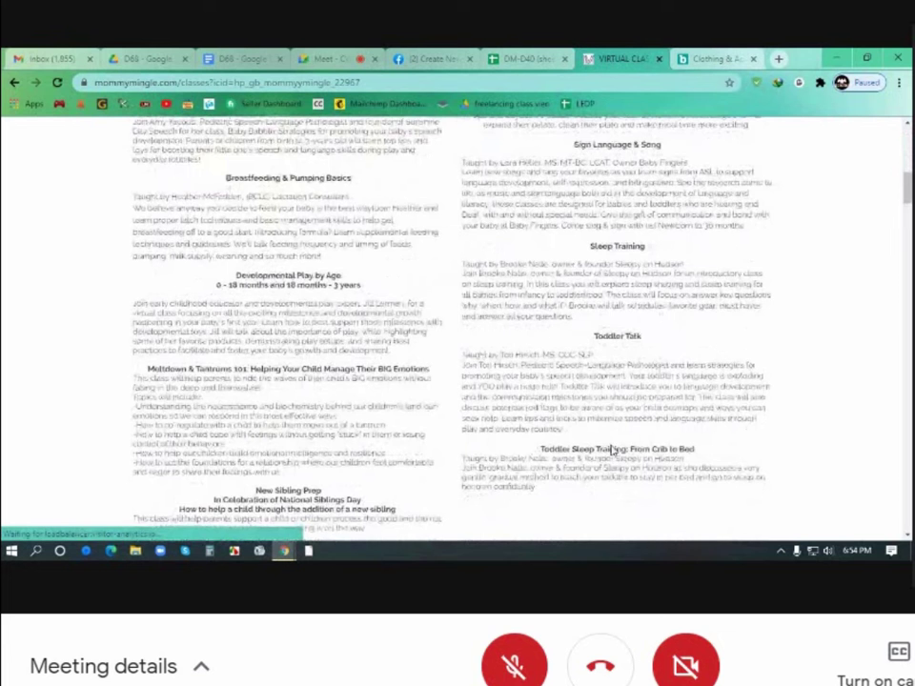
{"action": "scroll", "coordinate": [611, 448], "scroll_direction": "down", "scroll_amount": 10}
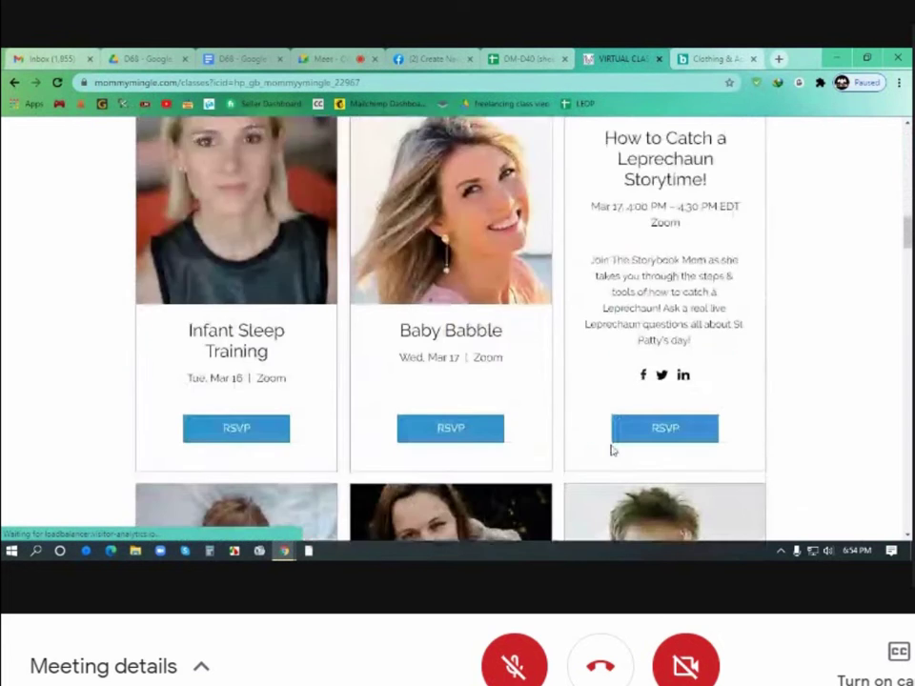
{"action": "scroll", "coordinate": [613, 450], "scroll_direction": "up", "scroll_amount": 20}
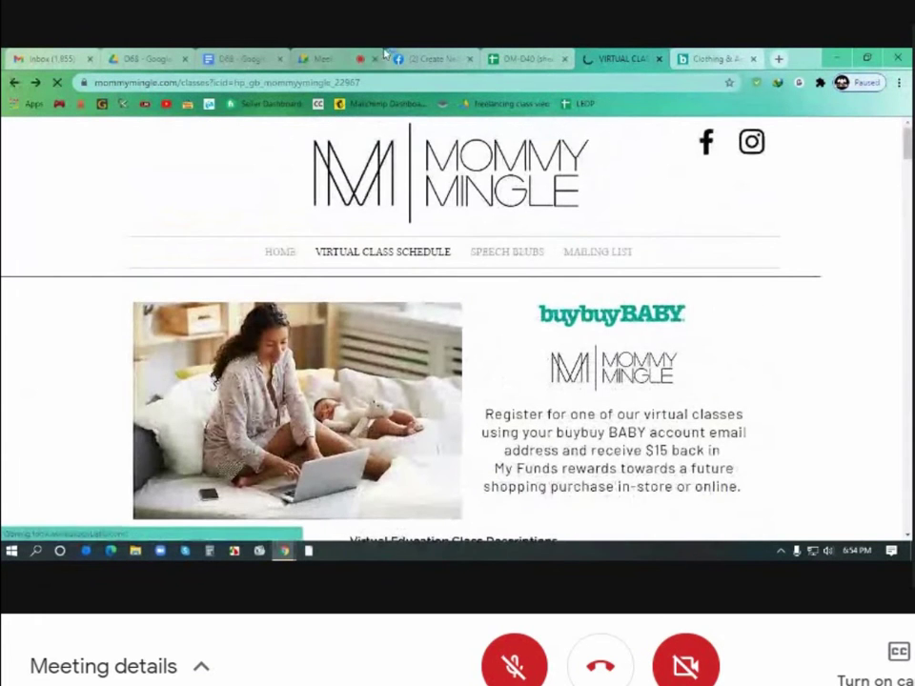
Step: Return to the Facebook offer form, enter Buy Buy Baby Products as the item or services, and open the optional description for editing
{"action": "left_click", "coordinate": [348, 59]}
{"action": "left_click", "coordinate": [441, 59]}
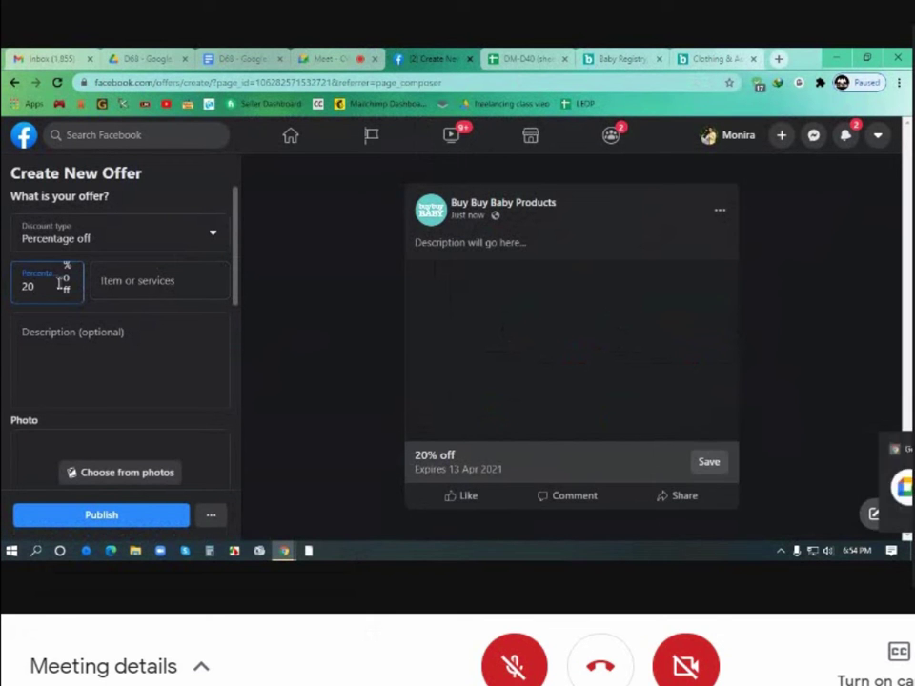
{"action": "left_click", "coordinate": [144, 284]}
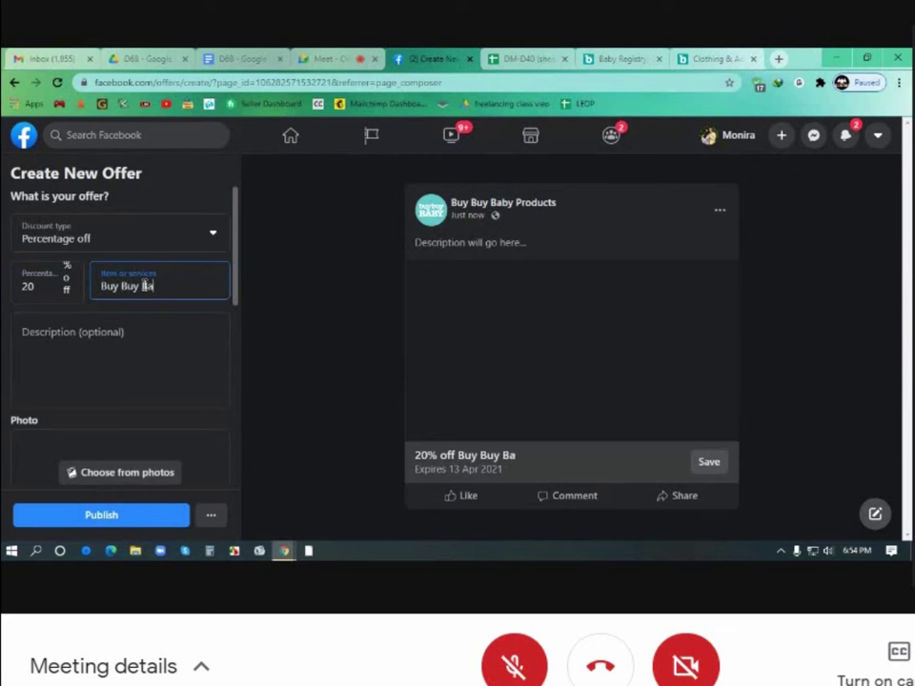
{"action": "type", "text": "roducts"}
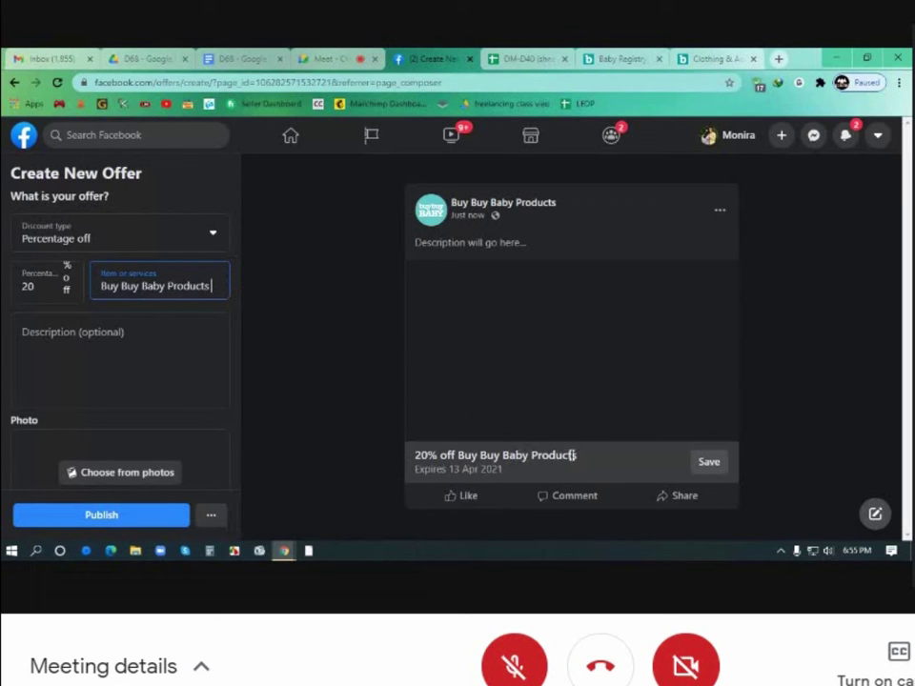
{"action": "left_click", "coordinate": [151, 341]}
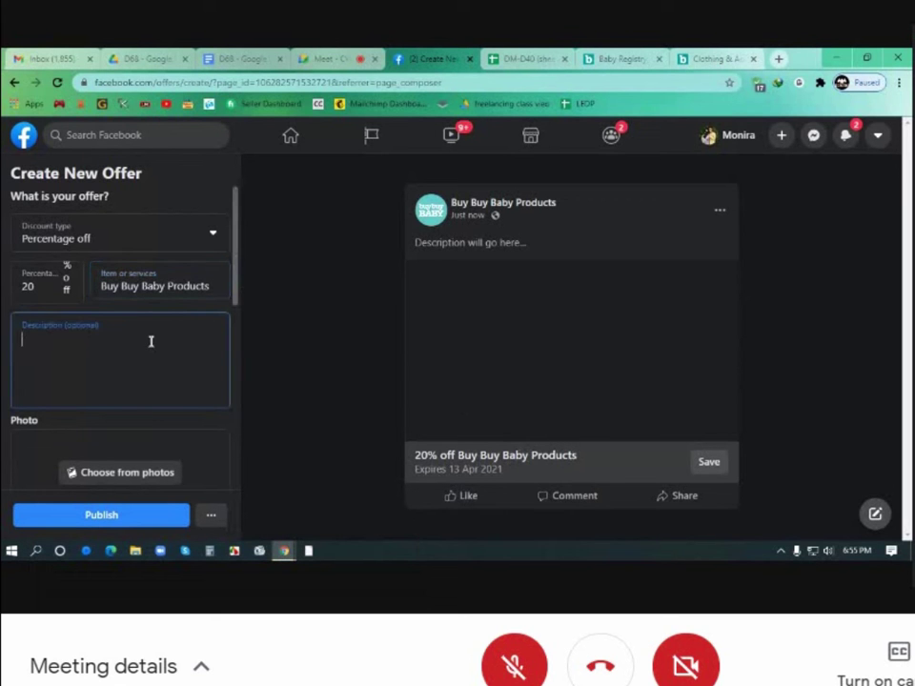
{"action": "scroll", "coordinate": [221, 354], "scroll_direction": "down", "scroll_amount": 2}
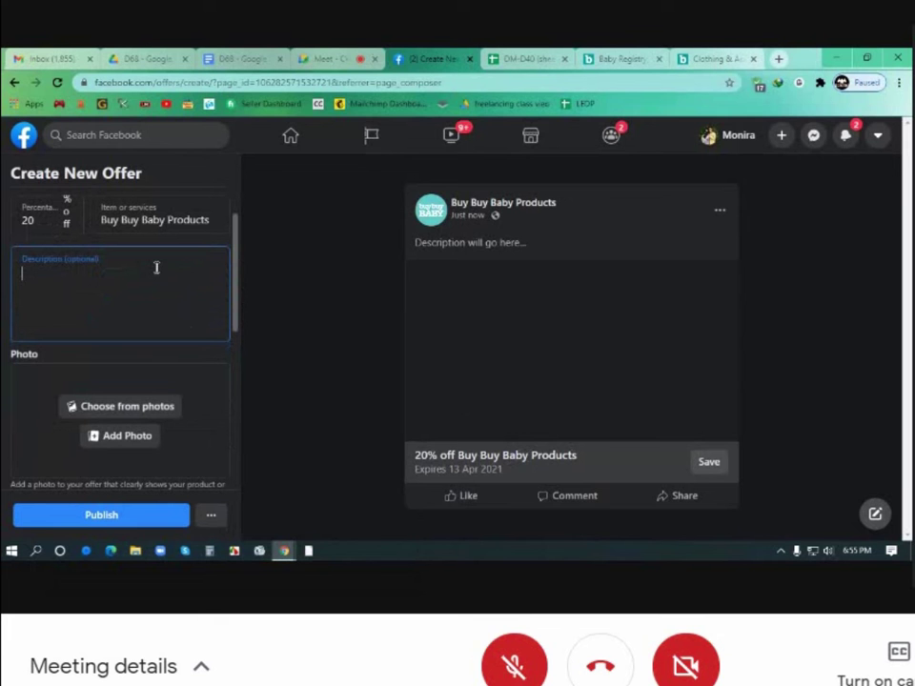
Step: Look through the whole buybuy BABY homepage, from the Sweet dreams sale to the footer links, for offer description material
{"action": "left_click", "coordinate": [620, 61]}
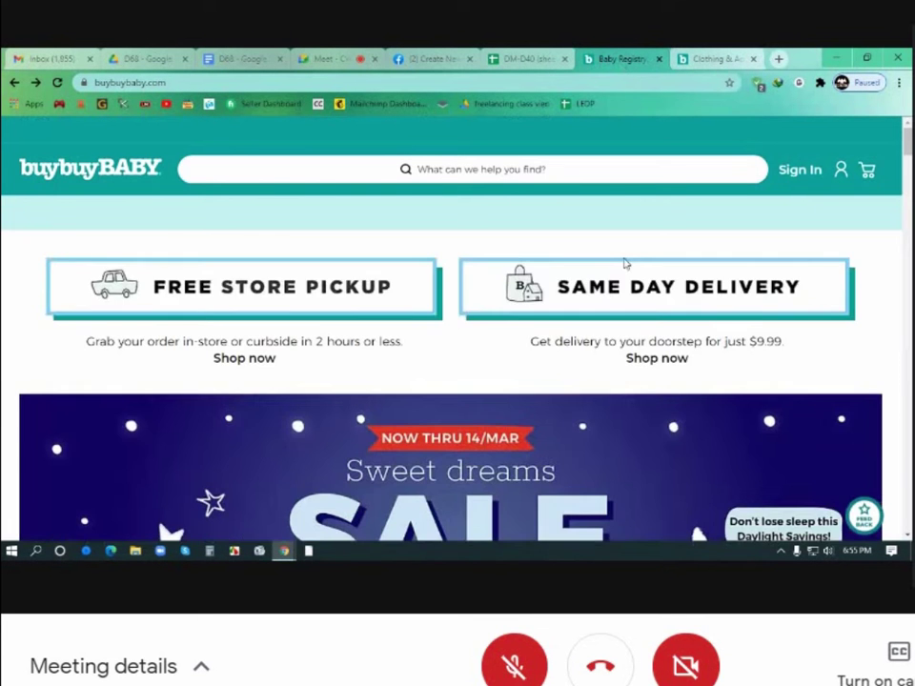
{"action": "scroll", "coordinate": [588, 347], "scroll_direction": "down", "scroll_amount": 3}
{"action": "scroll", "coordinate": [586, 347], "scroll_direction": "down", "scroll_amount": 6}
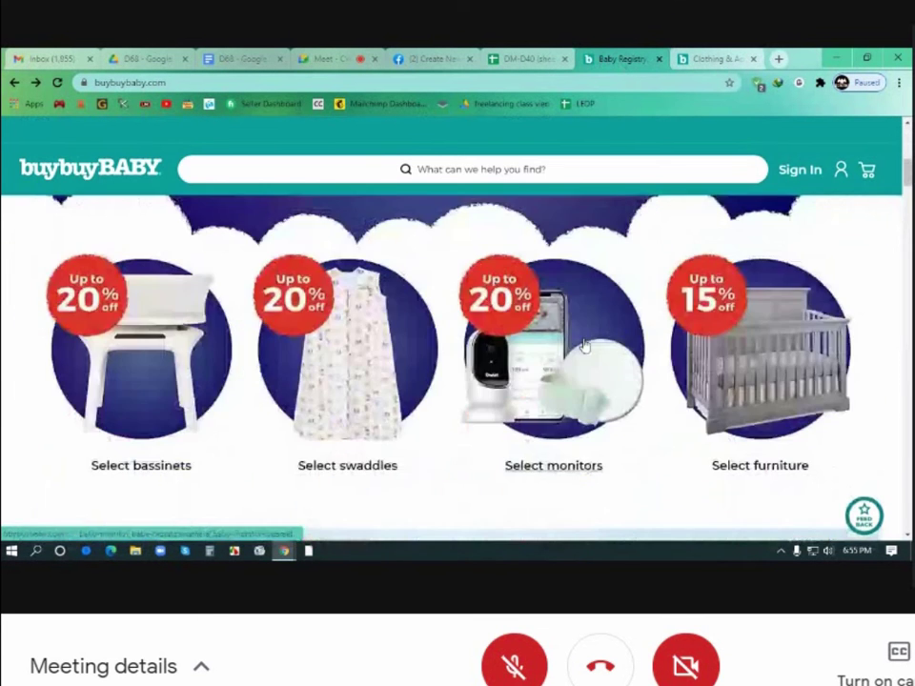
{"action": "scroll", "coordinate": [584, 340], "scroll_direction": "down", "scroll_amount": 9}
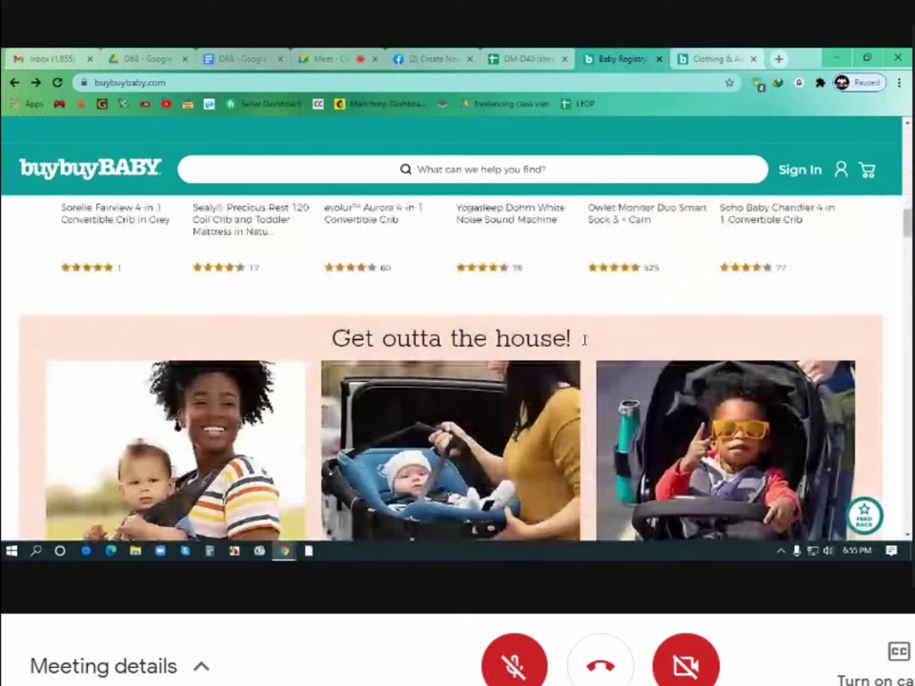
{"action": "scroll", "coordinate": [585, 345], "scroll_direction": "down", "scroll_amount": 8}
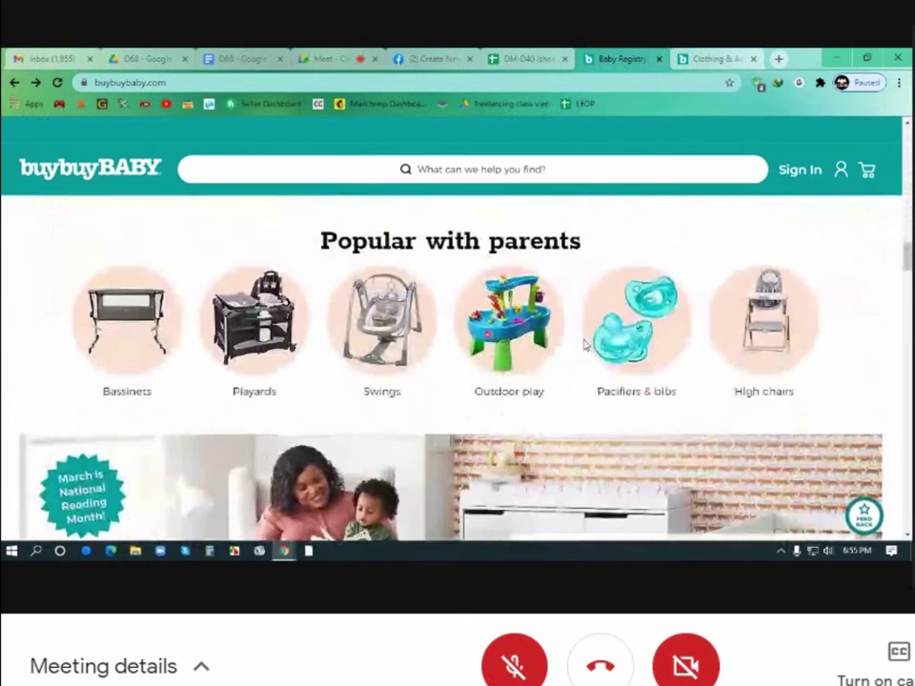
{"action": "scroll", "coordinate": [585, 346], "scroll_direction": "down", "scroll_amount": 10}
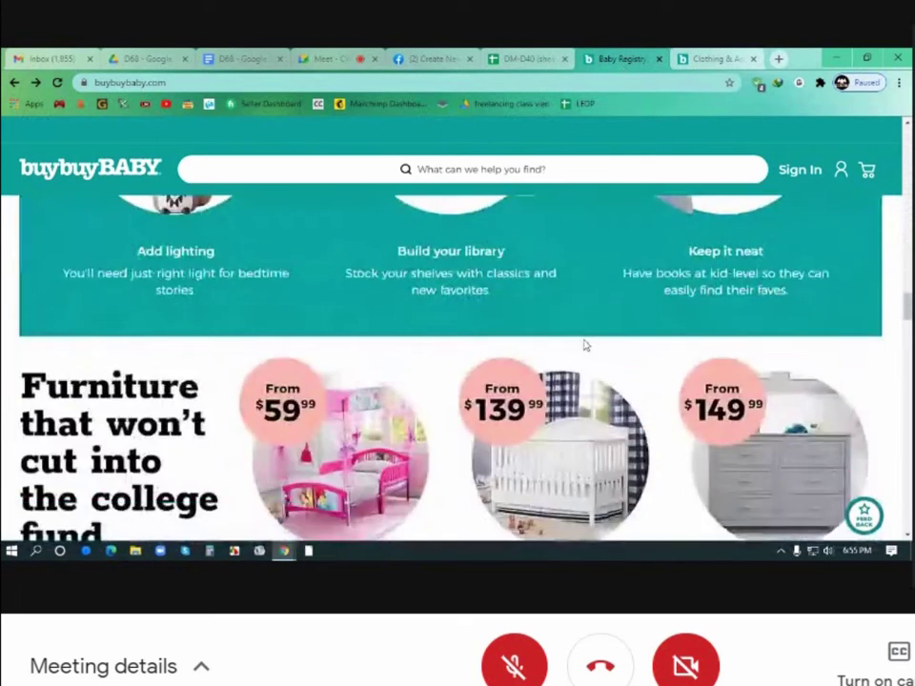
{"action": "scroll", "coordinate": [584, 346], "scroll_direction": "down", "scroll_amount": 10}
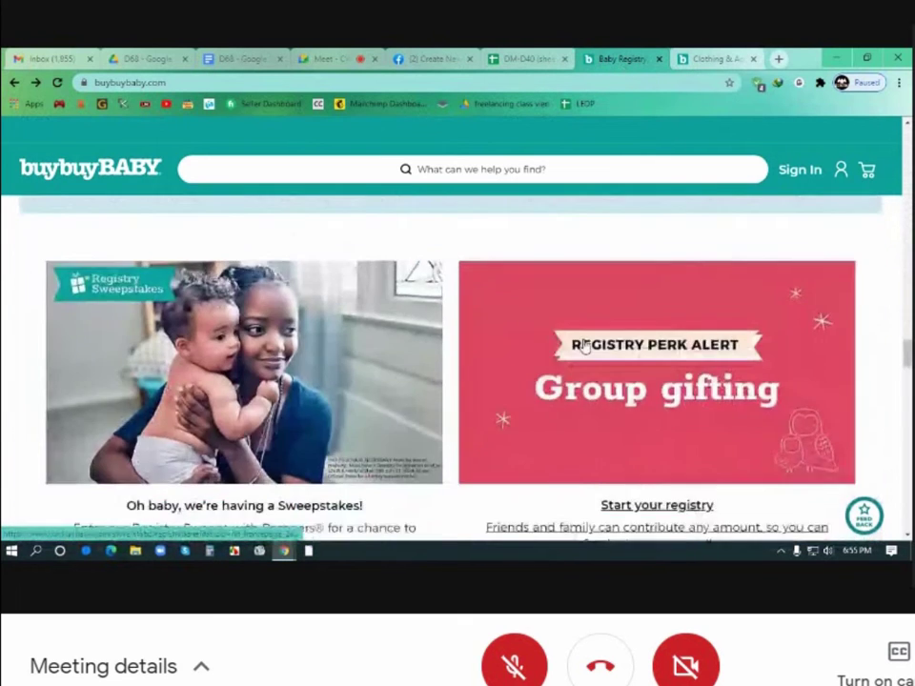
{"action": "scroll", "coordinate": [585, 346], "scroll_direction": "down", "scroll_amount": 10}
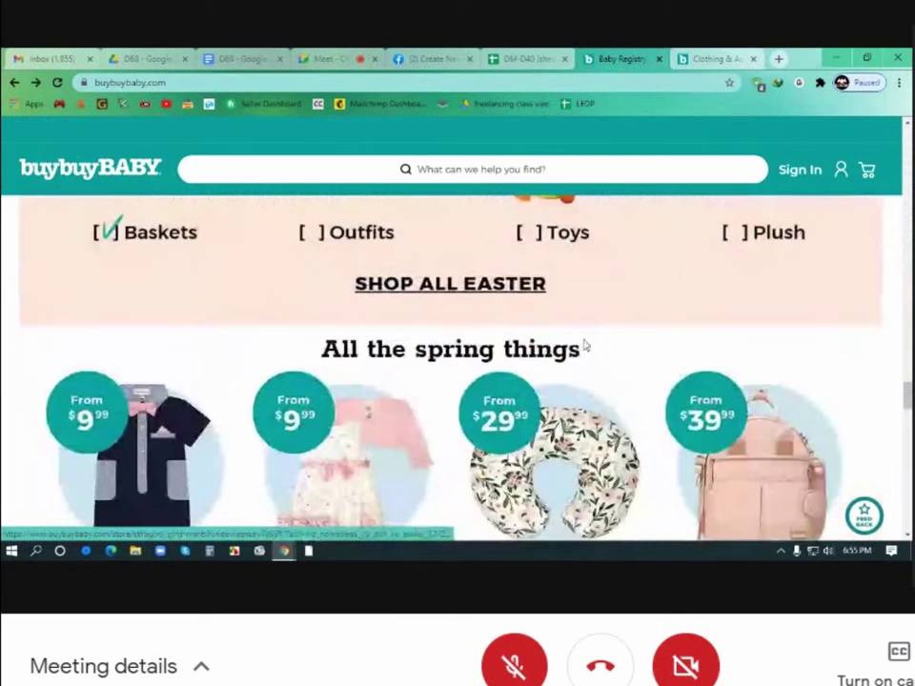
{"action": "scroll", "coordinate": [584, 346], "scroll_direction": "down", "scroll_amount": 10}
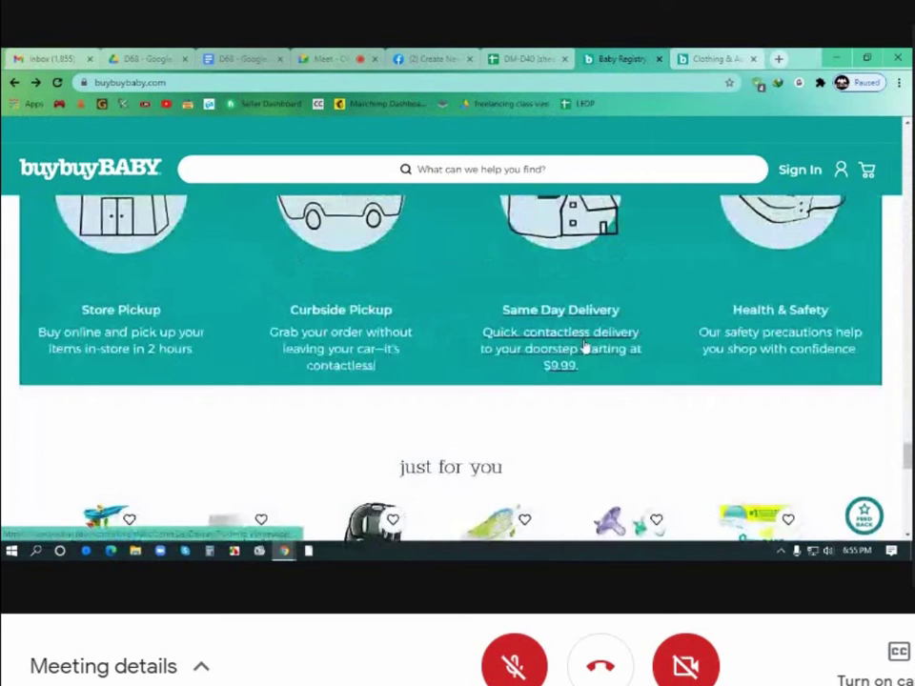
{"action": "scroll", "coordinate": [585, 344], "scroll_direction": "down", "scroll_amount": 5}
{"action": "scroll", "coordinate": [584, 346], "scroll_direction": "down", "scroll_amount": 2}
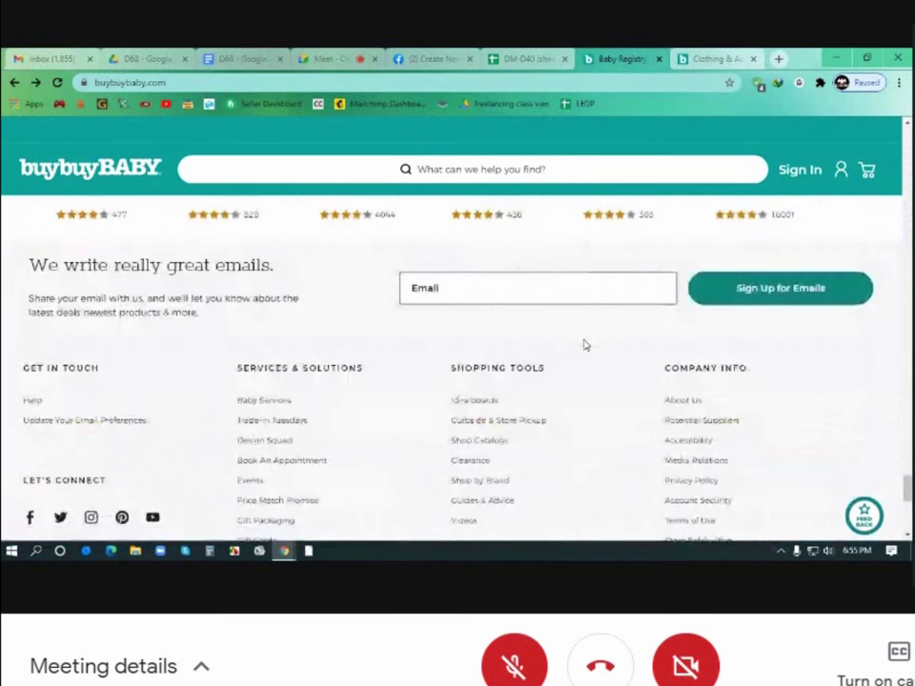
{"action": "scroll", "coordinate": [586, 345], "scroll_direction": "down", "scroll_amount": 2}
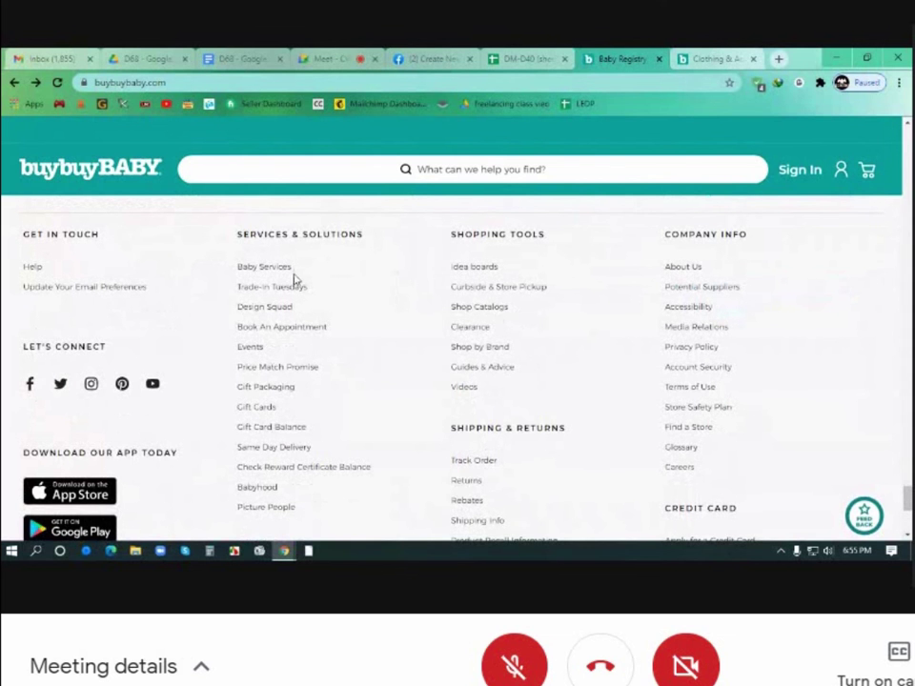
Step: Open the Baby Services page from the buybuy BABY footer and look through its service and registry descriptions for offer description material
{"action": "left_click", "coordinate": [279, 270]}
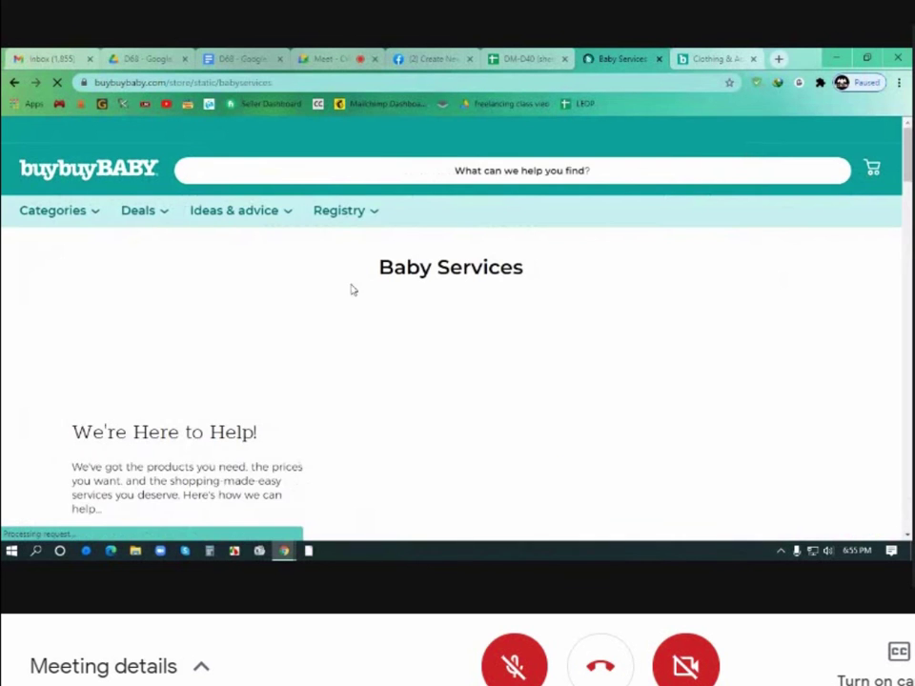
{"action": "scroll", "coordinate": [460, 322], "scroll_direction": "down", "scroll_amount": 5}
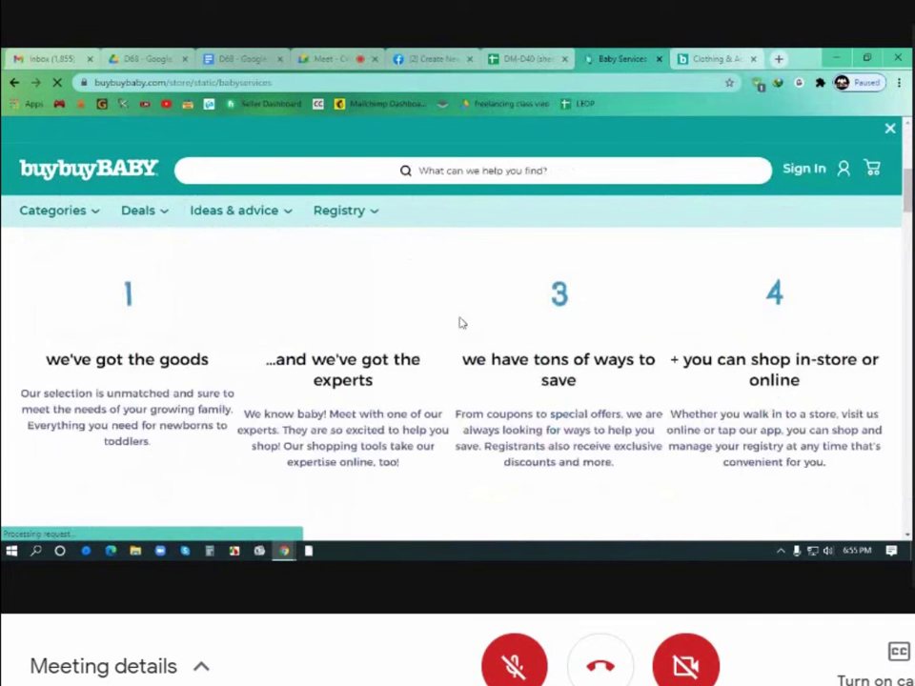
{"action": "scroll", "coordinate": [490, 327], "scroll_direction": "down", "scroll_amount": 2}
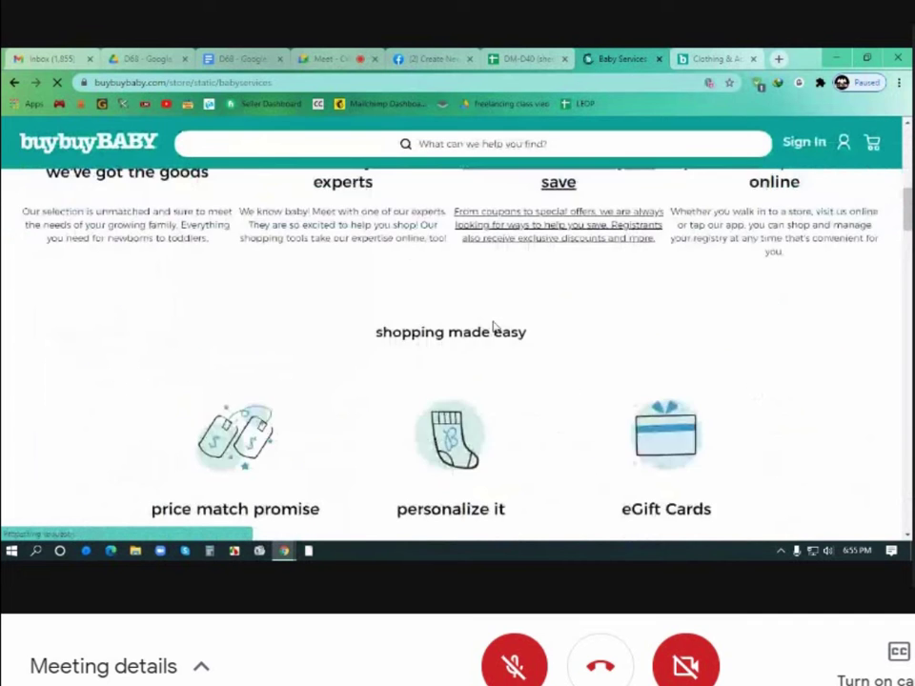
{"action": "scroll", "coordinate": [494, 327], "scroll_direction": "down", "scroll_amount": 3}
{"action": "scroll", "coordinate": [493, 327], "scroll_direction": "down", "scroll_amount": 5}
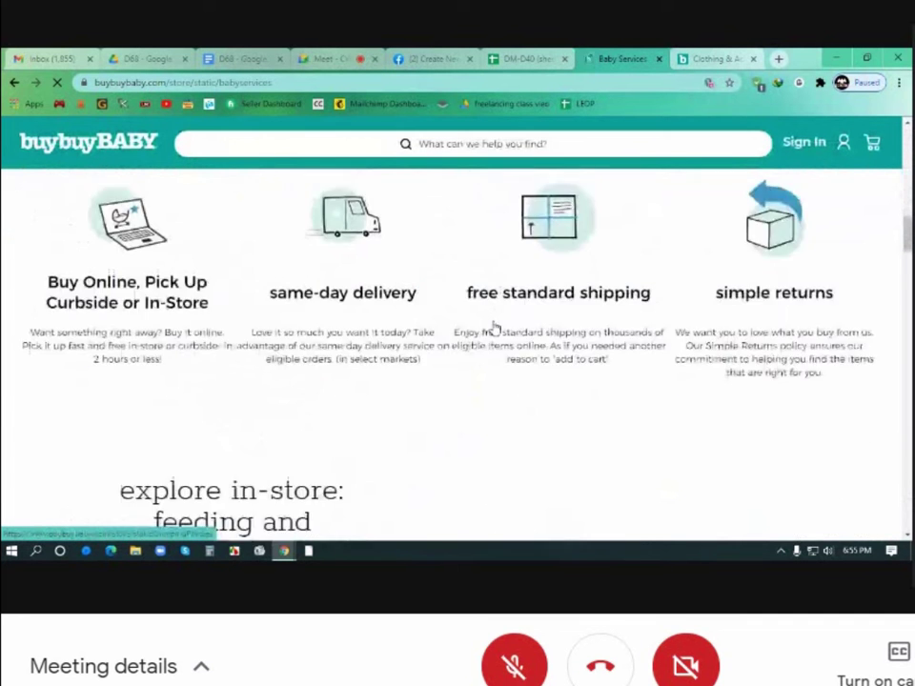
{"action": "scroll", "coordinate": [495, 329], "scroll_direction": "down", "scroll_amount": 5}
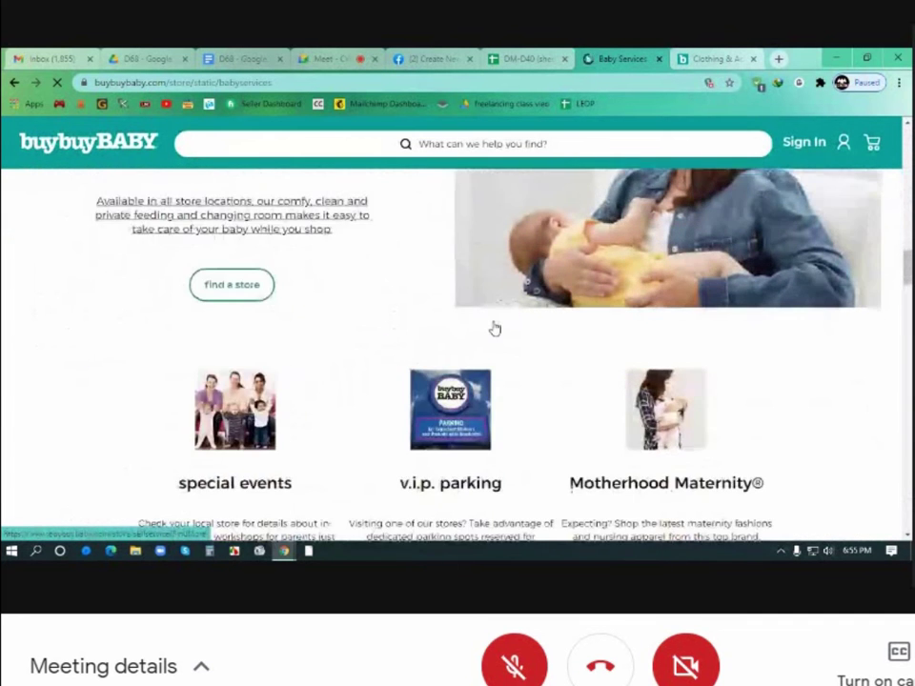
{"action": "scroll", "coordinate": [495, 329], "scroll_direction": "down", "scroll_amount": 5}
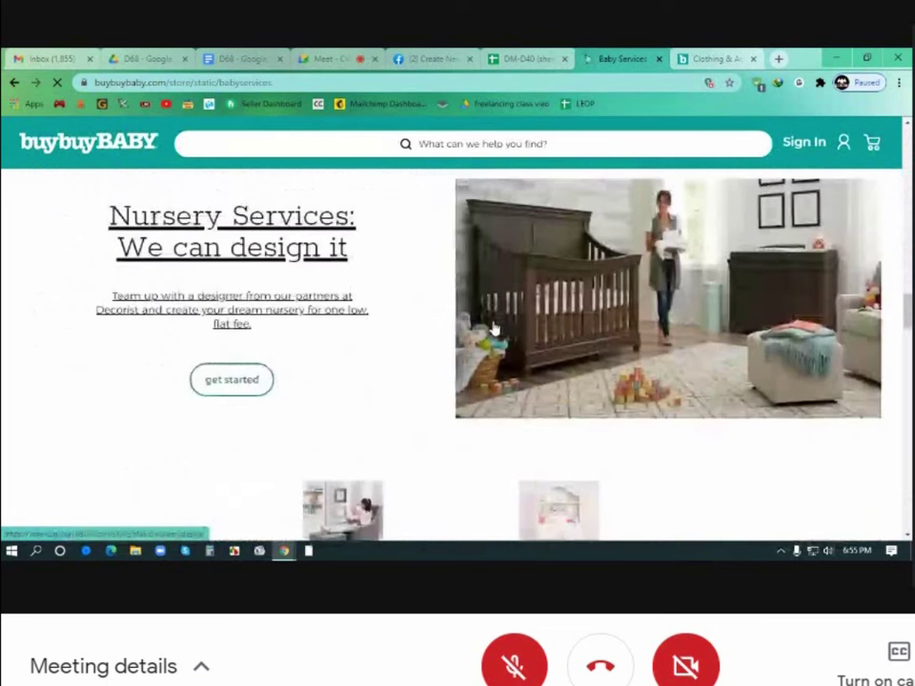
{"action": "scroll", "coordinate": [494, 327], "scroll_direction": "down", "scroll_amount": 5}
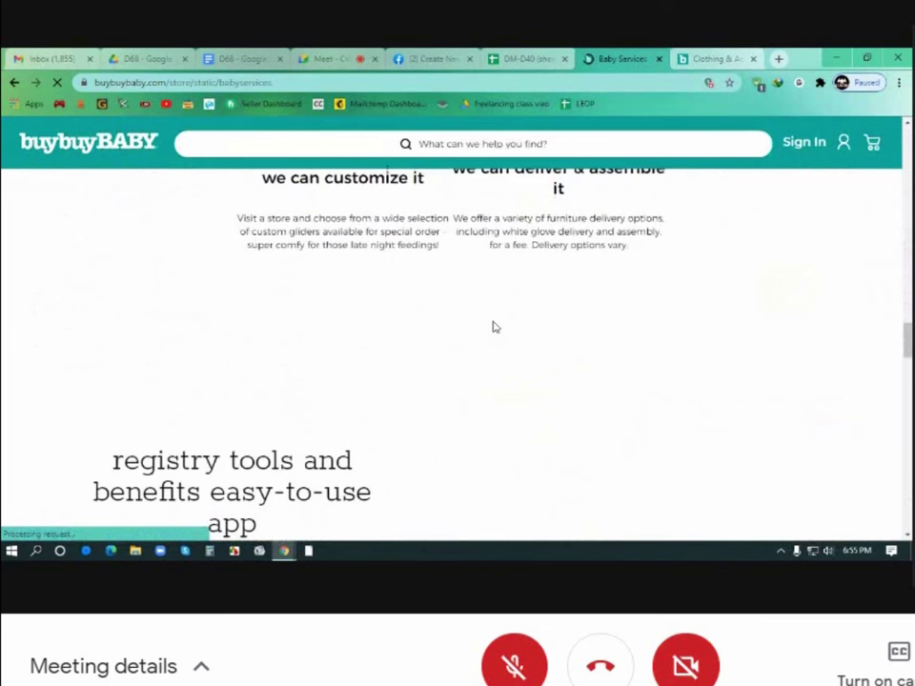
{"action": "scroll", "coordinate": [494, 327], "scroll_direction": "down", "scroll_amount": 6}
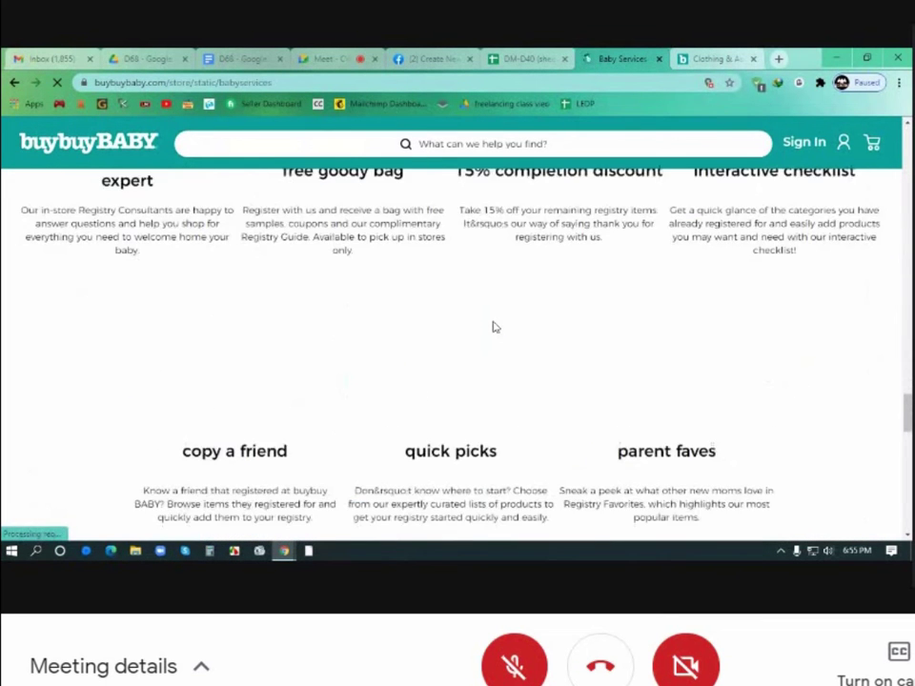
{"action": "scroll", "coordinate": [494, 327], "scroll_direction": "down", "scroll_amount": 3}
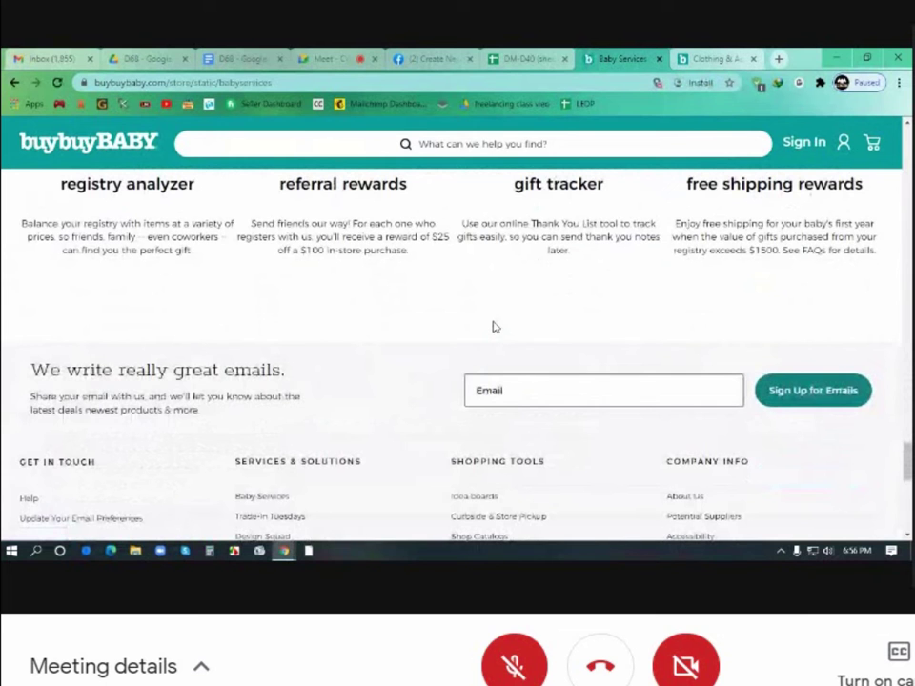
{"action": "scroll", "coordinate": [494, 327], "scroll_direction": "down", "scroll_amount": 2}
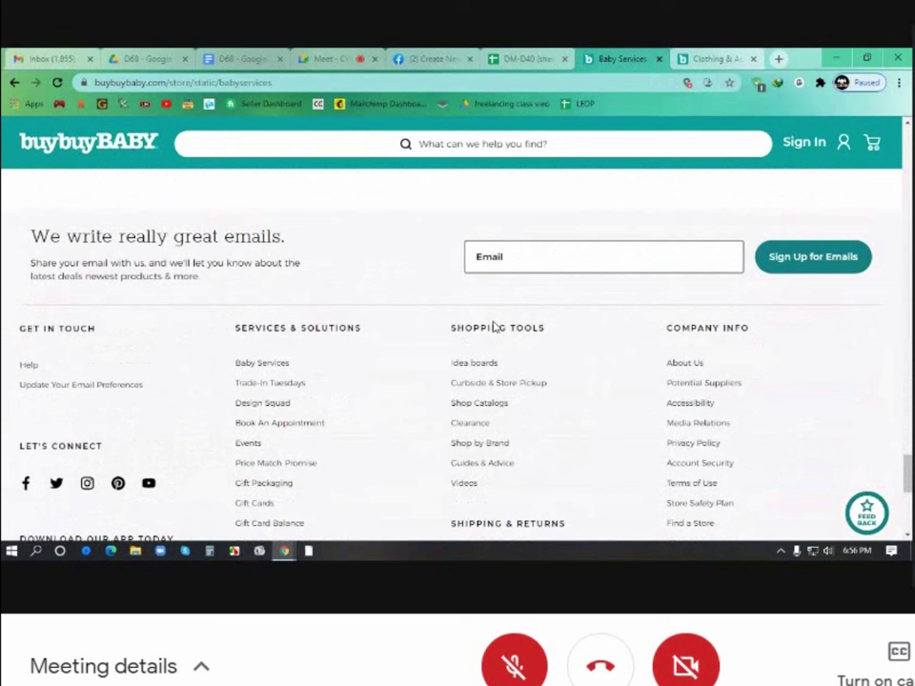
Step: Switch to the Clothing & Accessories Deals page and look through the discounted swaddles
{"action": "left_click", "coordinate": [718, 58]}
{"action": "scroll", "coordinate": [564, 258], "scroll_direction": "down", "scroll_amount": 4}
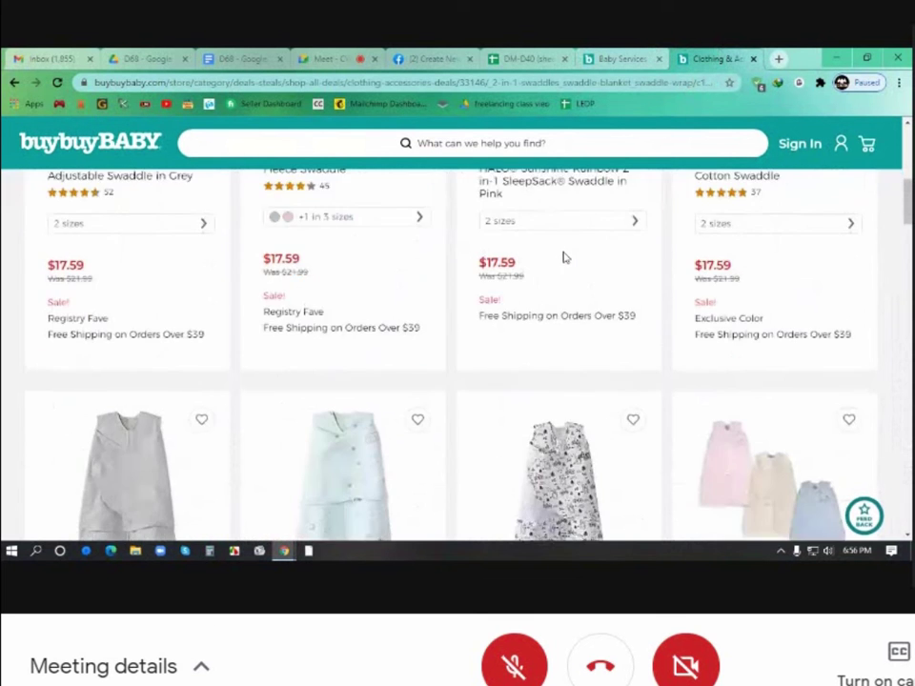
{"action": "scroll", "coordinate": [565, 258], "scroll_direction": "up", "scroll_amount": 3}
{"action": "scroll", "coordinate": [564, 258], "scroll_direction": "up", "scroll_amount": 4}
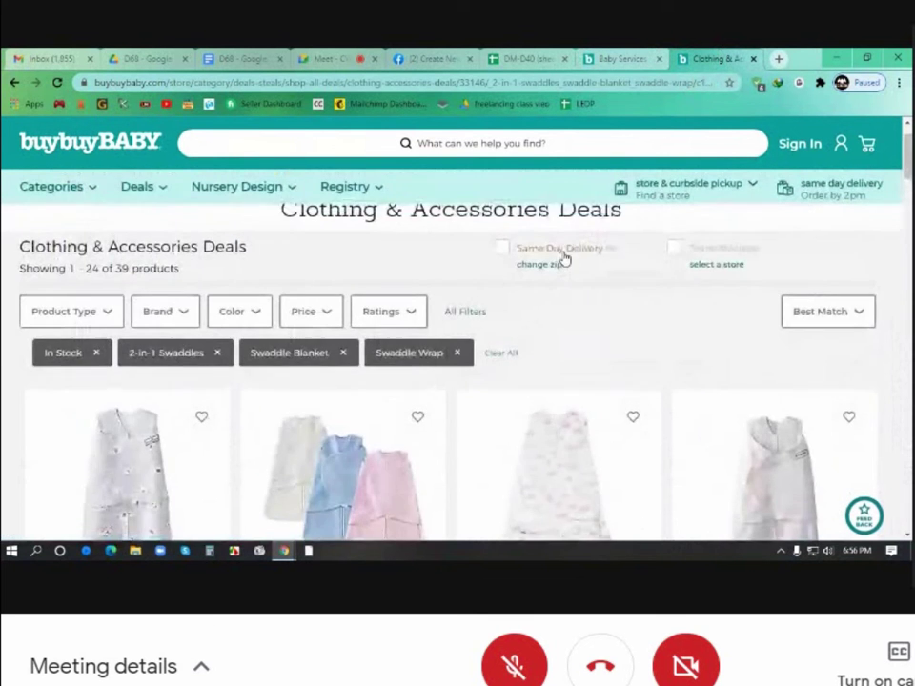
{"action": "scroll", "coordinate": [564, 258], "scroll_direction": "down", "scroll_amount": 5}
{"action": "scroll", "coordinate": [563, 262], "scroll_direction": "up", "scroll_amount": 2}
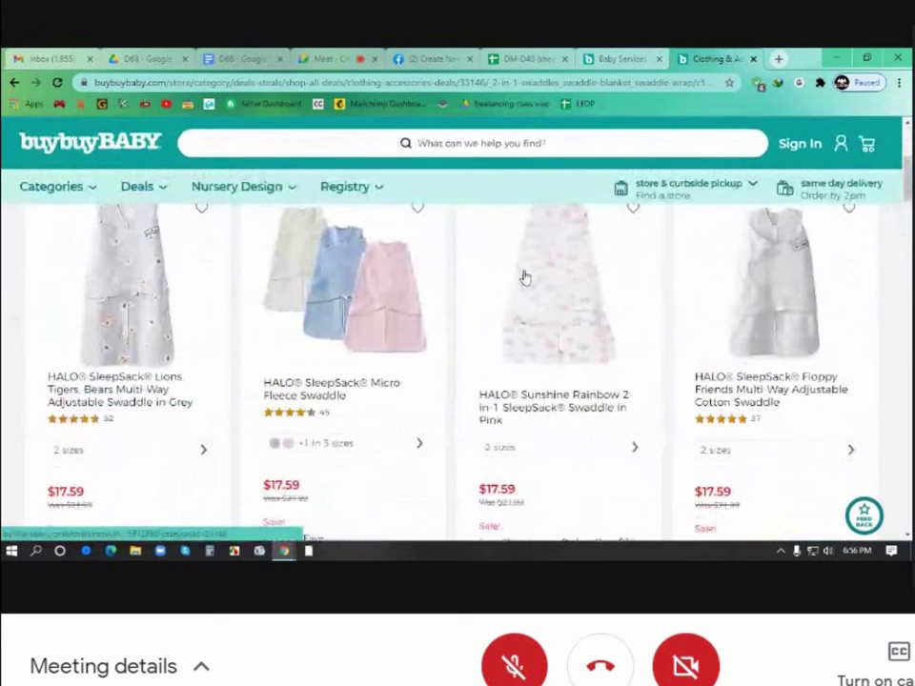
Step: Open the HALO SleepSack Lions, Tigers, Bears swaddle in grey and read its fully expanded product details
{"action": "left_click", "coordinate": [145, 385]}
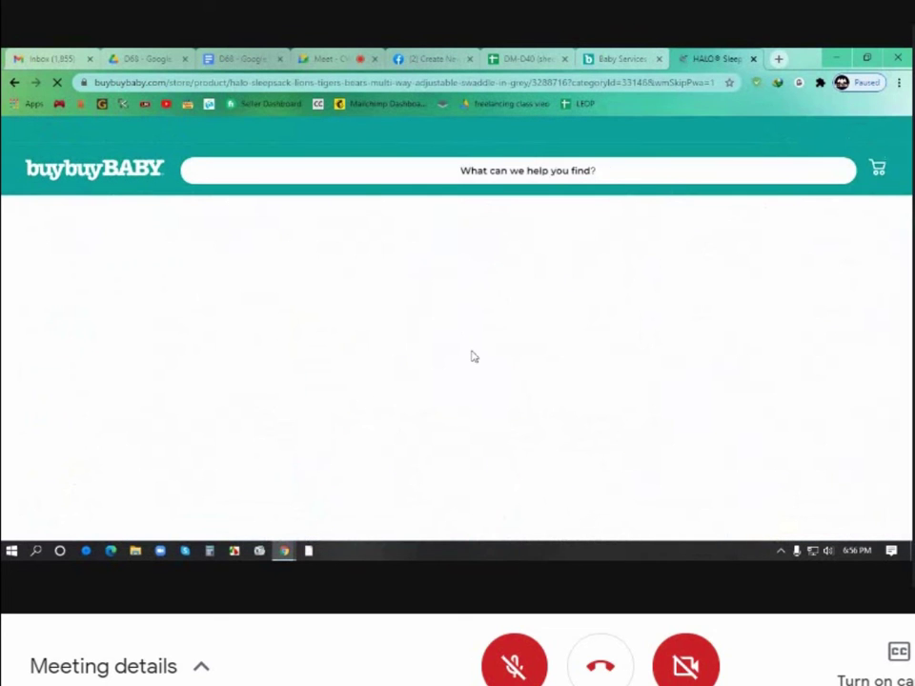
{"action": "scroll", "coordinate": [534, 361], "scroll_direction": "down", "scroll_amount": 5}
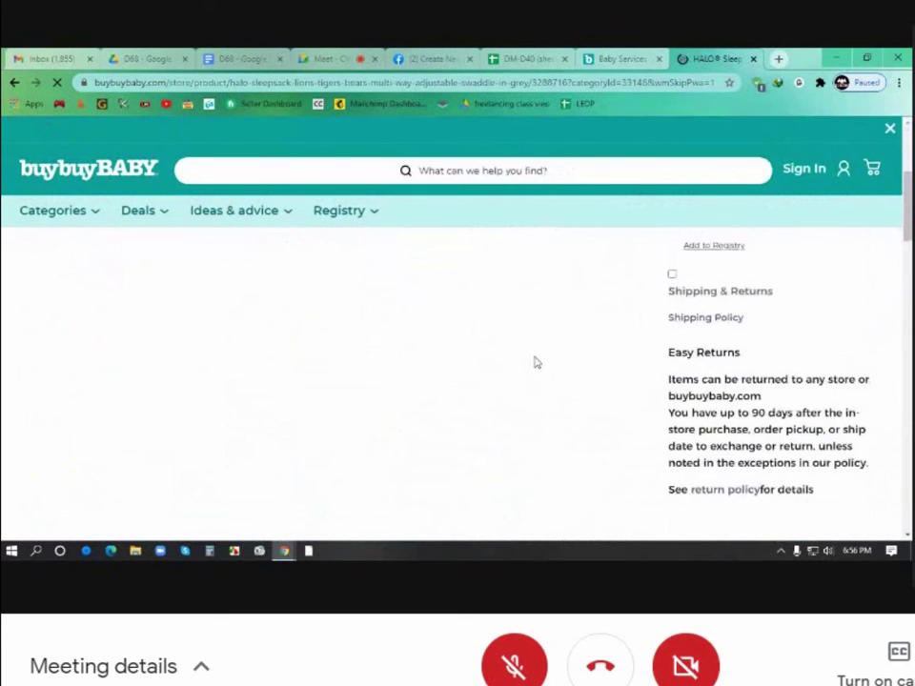
{"action": "scroll", "coordinate": [535, 361], "scroll_direction": "down", "scroll_amount": 5}
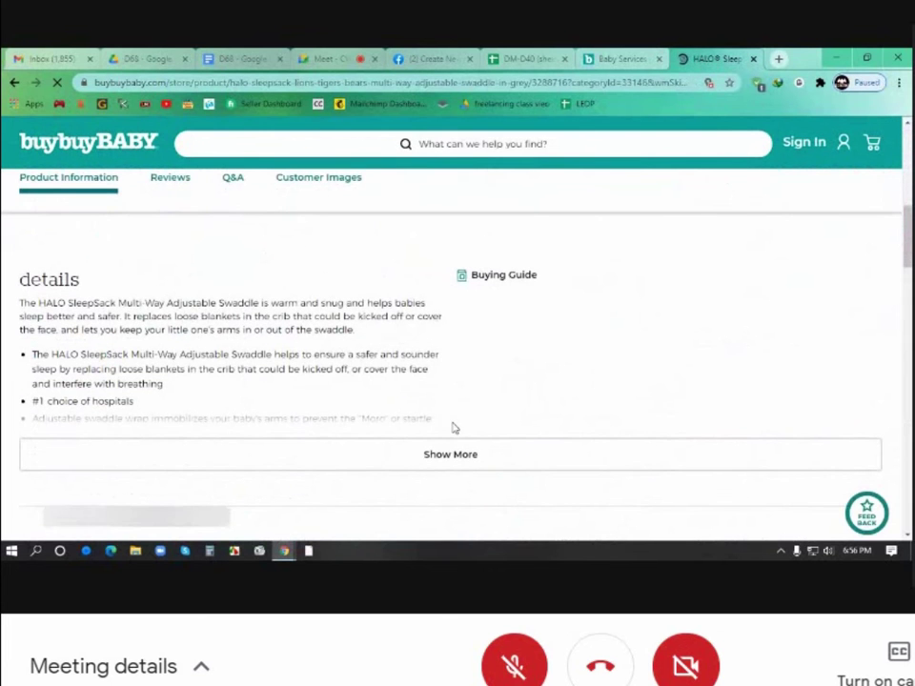
{"action": "left_click", "coordinate": [453, 454]}
{"action": "scroll", "coordinate": [449, 454], "scroll_direction": "down", "scroll_amount": 4}
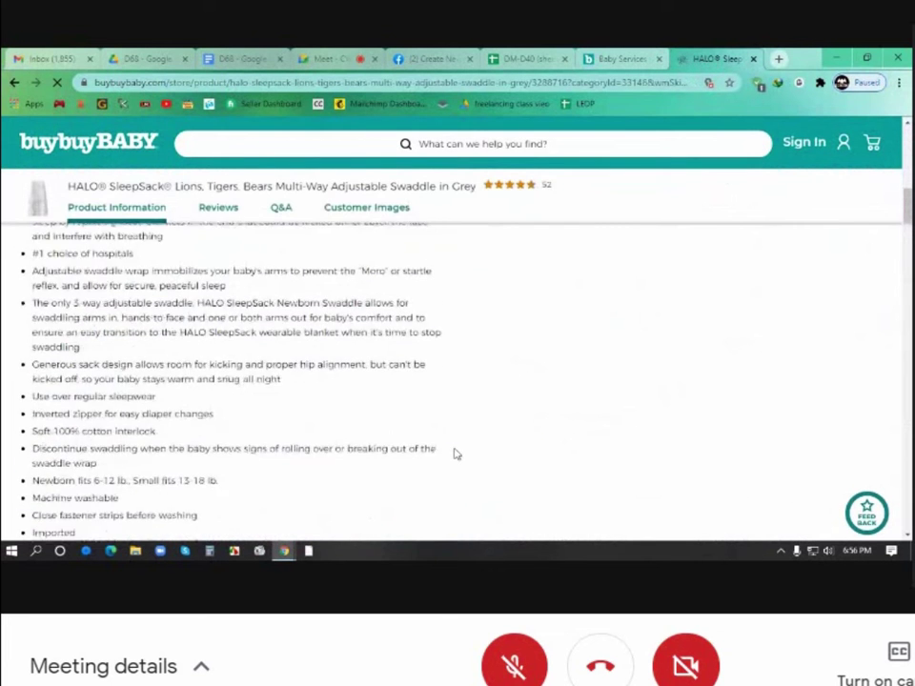
{"action": "scroll", "coordinate": [446, 452], "scroll_direction": "up", "scroll_amount": 4}
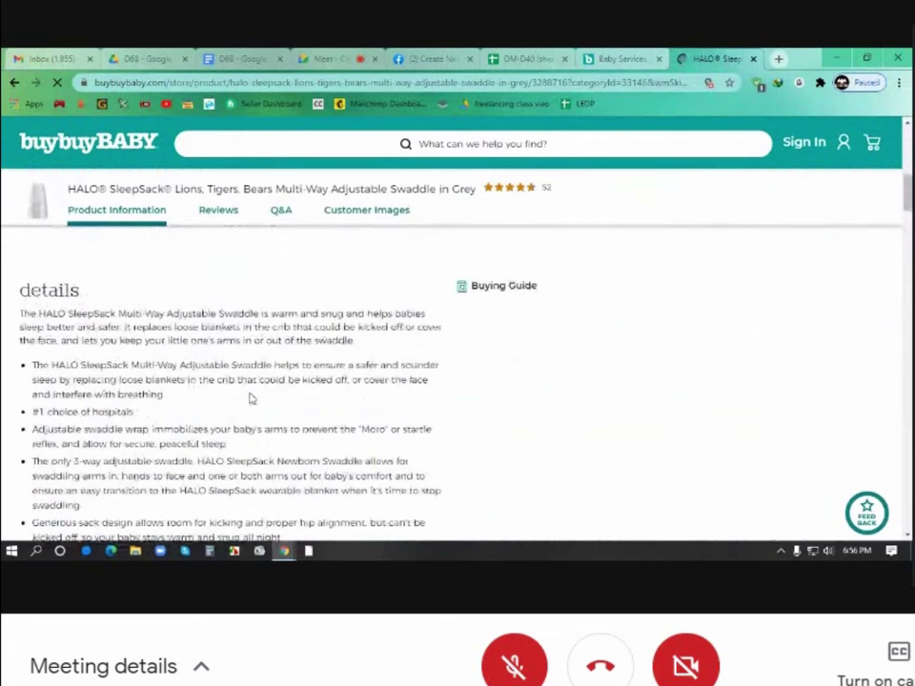
Step: Copy the swaddle's full product details and paste them into the description of the Facebook offer
{"action": "left_click_drag", "start_coordinate": [20, 313], "coordinate": [119, 448]}
{"action": "right_click", "coordinate": [68, 336]}
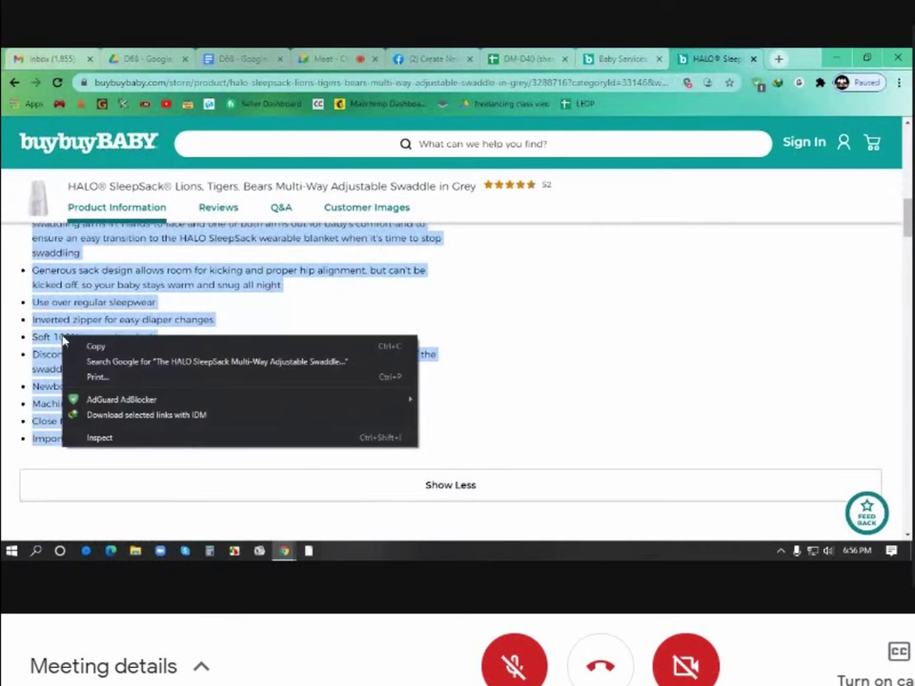
{"action": "left_click", "coordinate": [87, 346]}
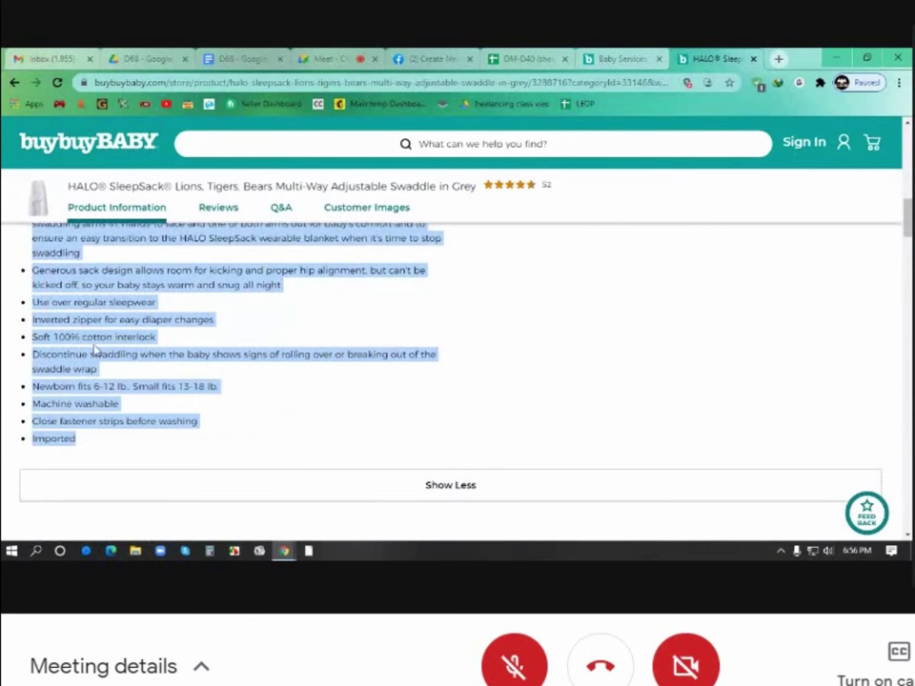
{"action": "left_click", "coordinate": [427, 59]}
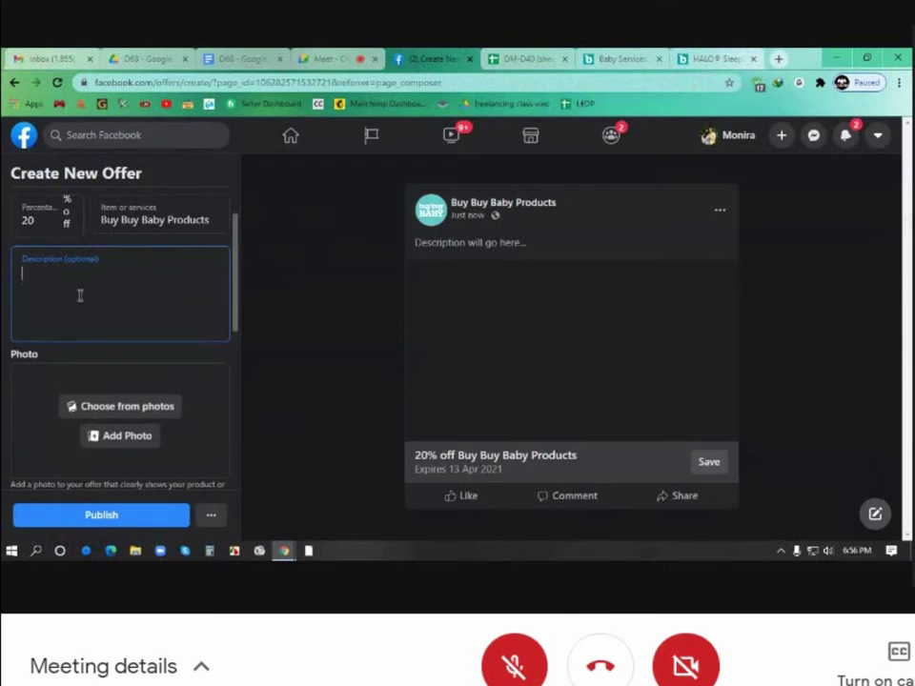
{"action": "key", "text": "ctrl+v"}
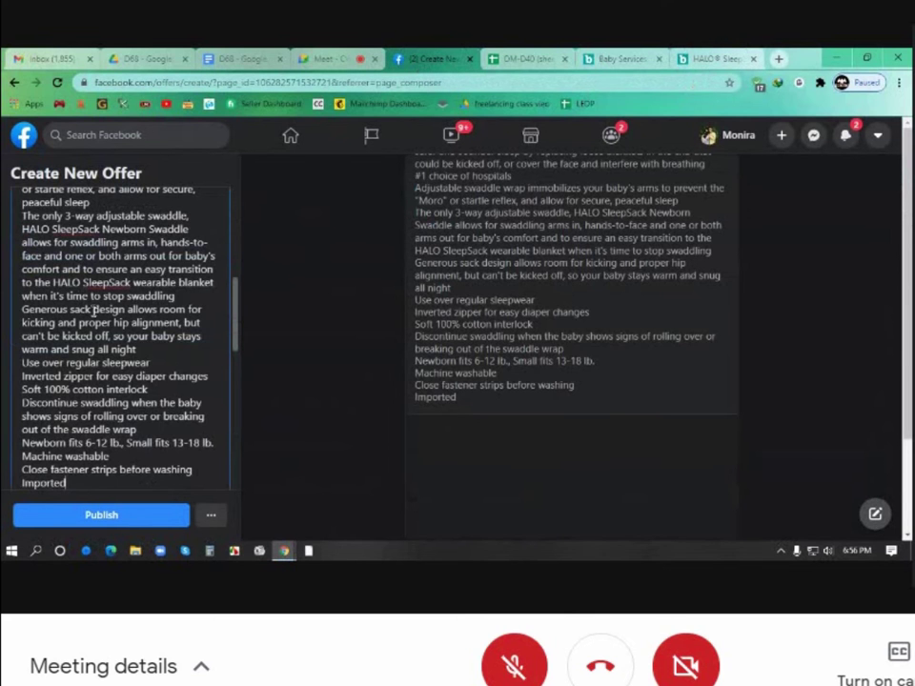
Step: Review the pasted product details and clear the whole offer description
{"action": "scroll", "coordinate": [121, 324], "scroll_direction": "up", "scroll_amount": 15}
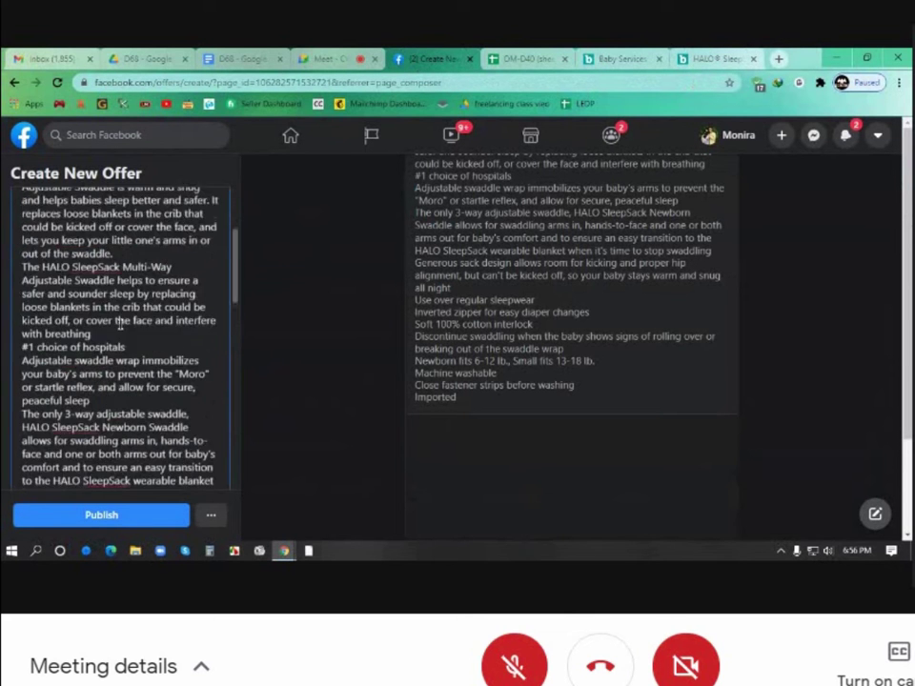
{"action": "scroll", "coordinate": [124, 332], "scroll_direction": "down", "scroll_amount": 5}
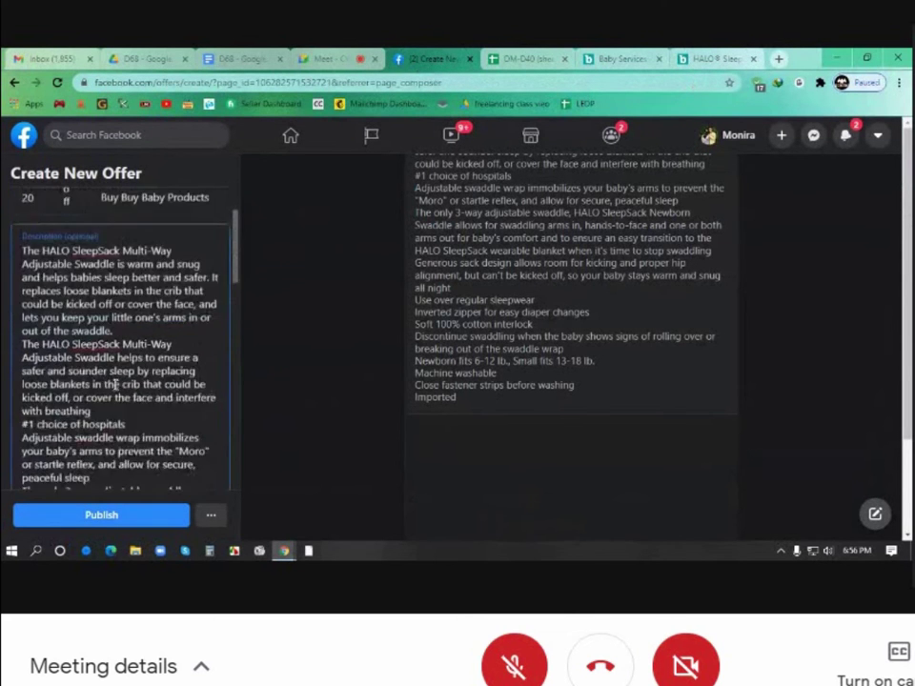
{"action": "key", "text": "ctrl+a"}
{"action": "key", "text": "BackSpace"}
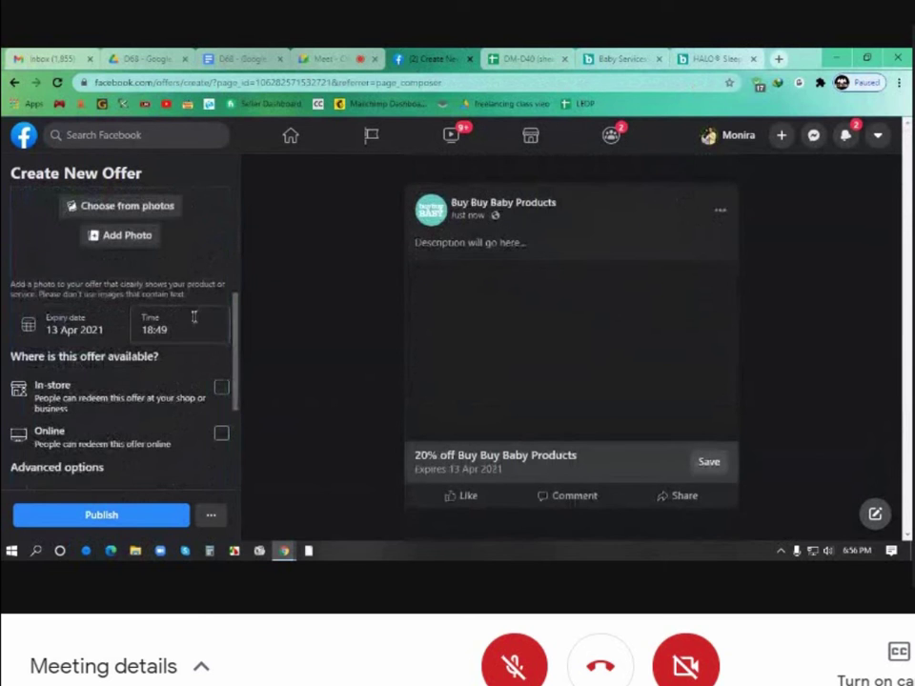
{"action": "scroll", "coordinate": [114, 359], "scroll_direction": "up", "scroll_amount": 5}
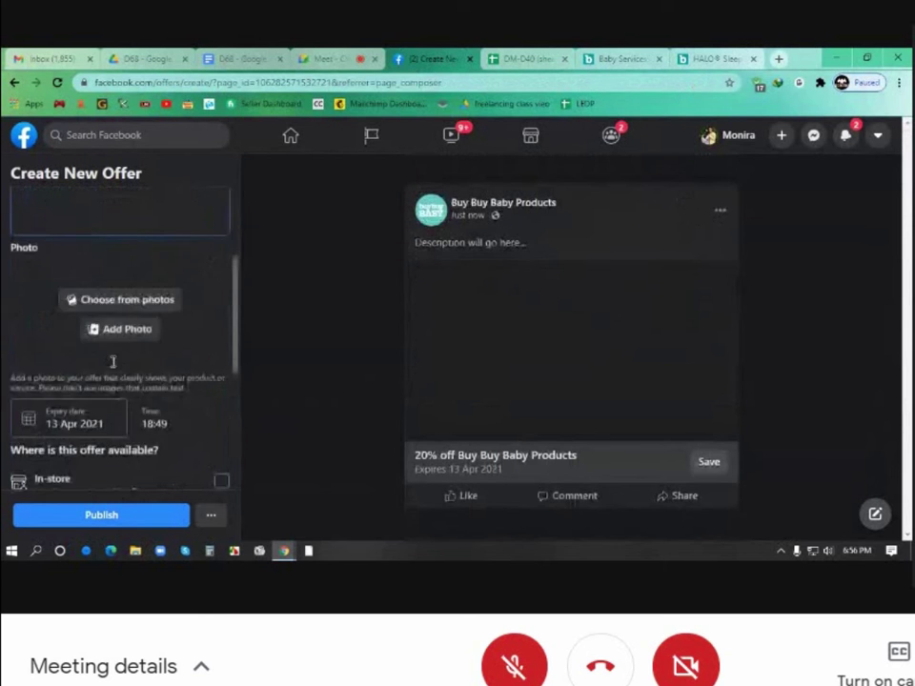
Step: Check the price and discount on the HALO swaddle page and go back to the Clothing & Accessories Deals listing
{"action": "left_click", "coordinate": [715, 58]}
{"action": "scroll", "coordinate": [360, 283], "scroll_direction": "up", "scroll_amount": 10}
{"action": "scroll", "coordinate": [360, 284], "scroll_direction": "up", "scroll_amount": 6}
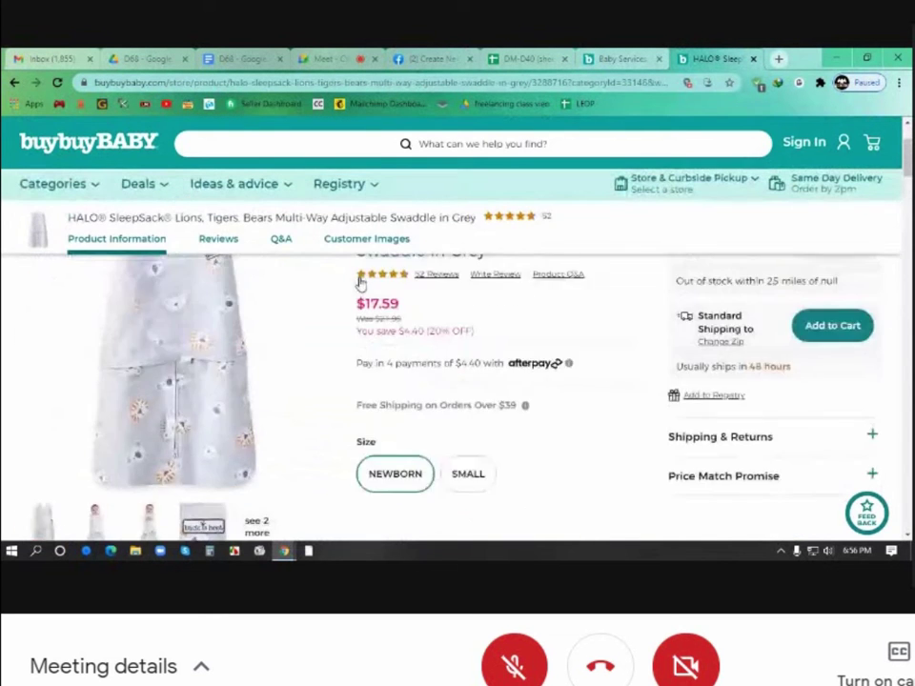
{"action": "left_click", "coordinate": [14, 84]}
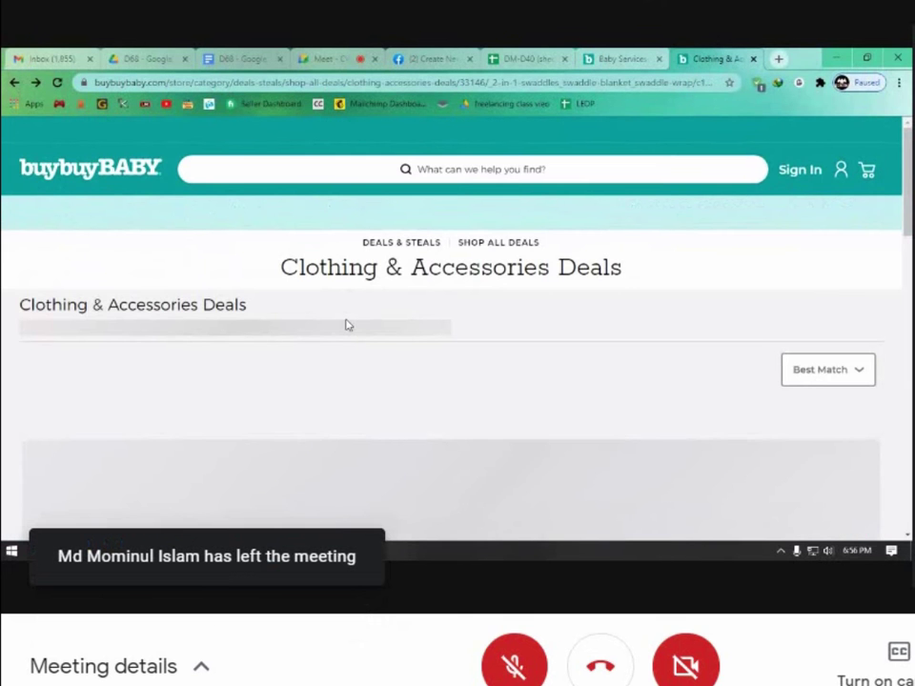
Step: Review the Baby Services page again, from the footer links up to the shopping made easy section
{"action": "left_click", "coordinate": [610, 59]}
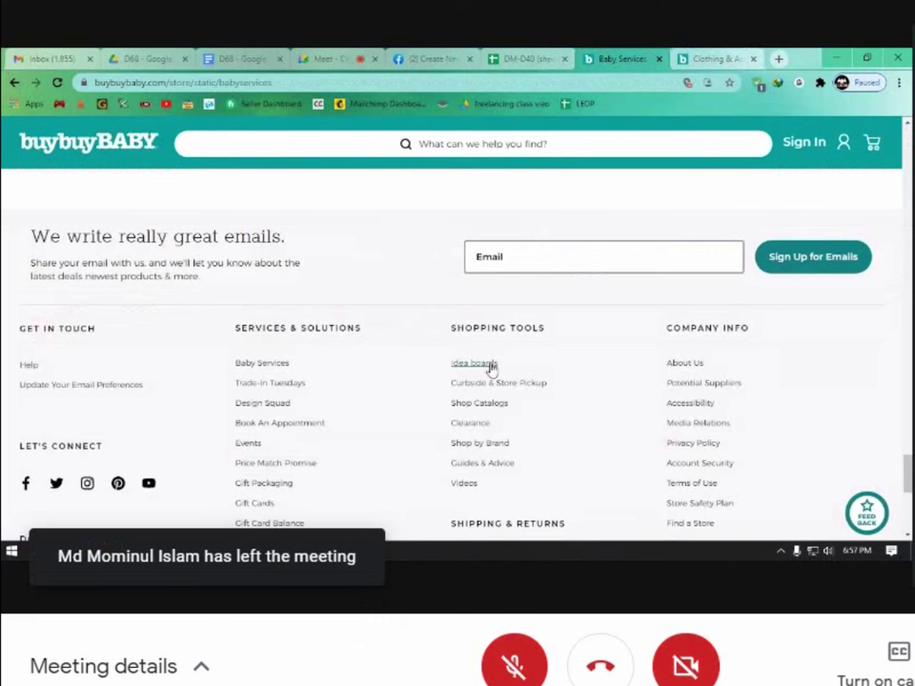
{"action": "scroll", "coordinate": [490, 367], "scroll_direction": "up", "scroll_amount": 5}
{"action": "scroll", "coordinate": [489, 367], "scroll_direction": "up", "scroll_amount": 10}
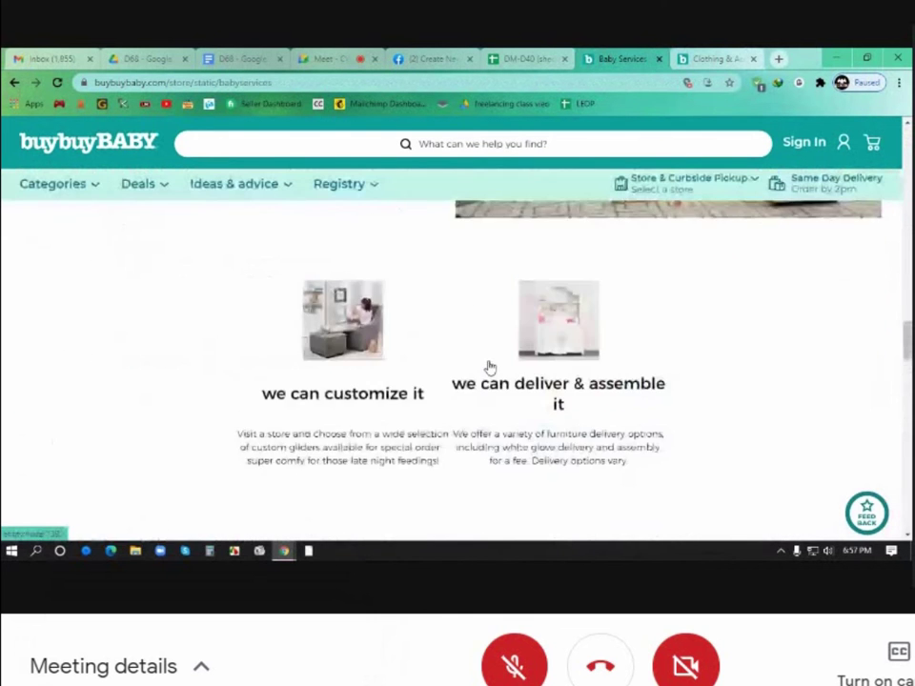
{"action": "scroll", "coordinate": [490, 368], "scroll_direction": "up", "scroll_amount": 10}
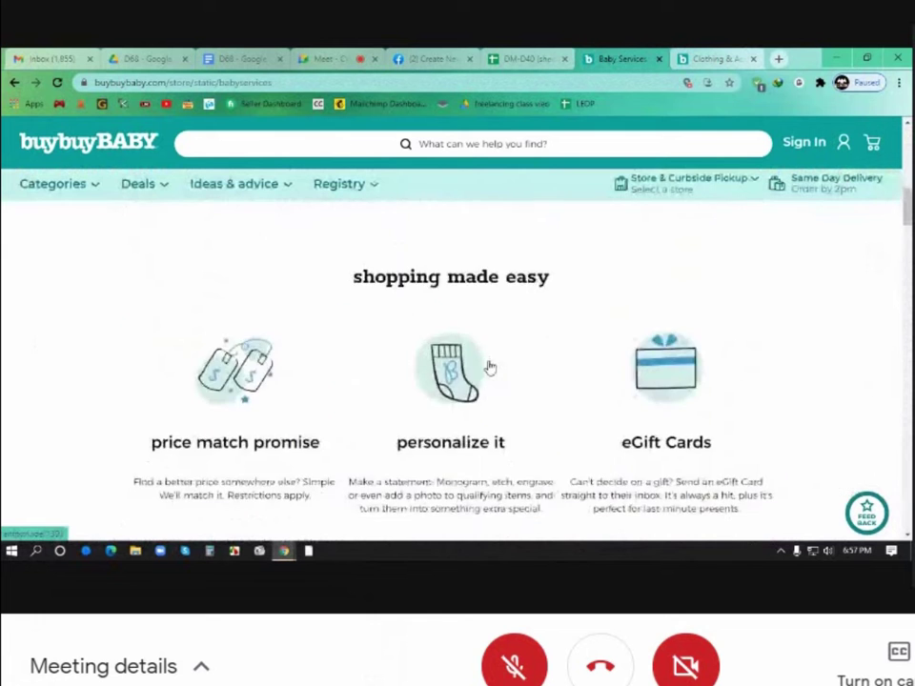
Step: Return to the buybuy BABY homepage and look through the sleep tips, sleep solutions and Get outta the house sections
{"action": "left_click", "coordinate": [14, 83]}
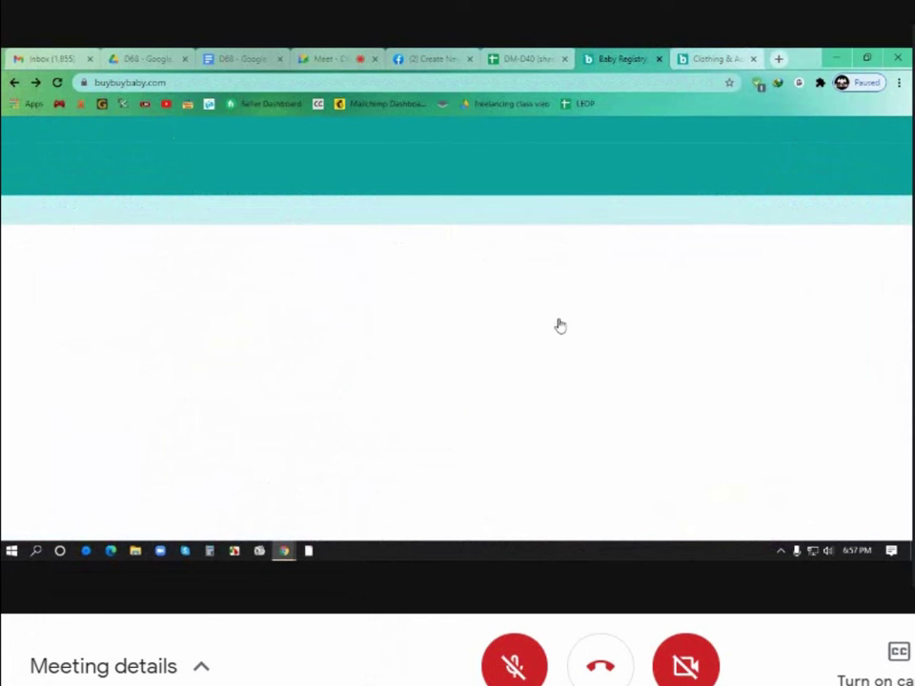
{"action": "scroll", "coordinate": [561, 327], "scroll_direction": "down", "scroll_amount": 2}
{"action": "scroll", "coordinate": [561, 327], "scroll_direction": "down", "scroll_amount": 10}
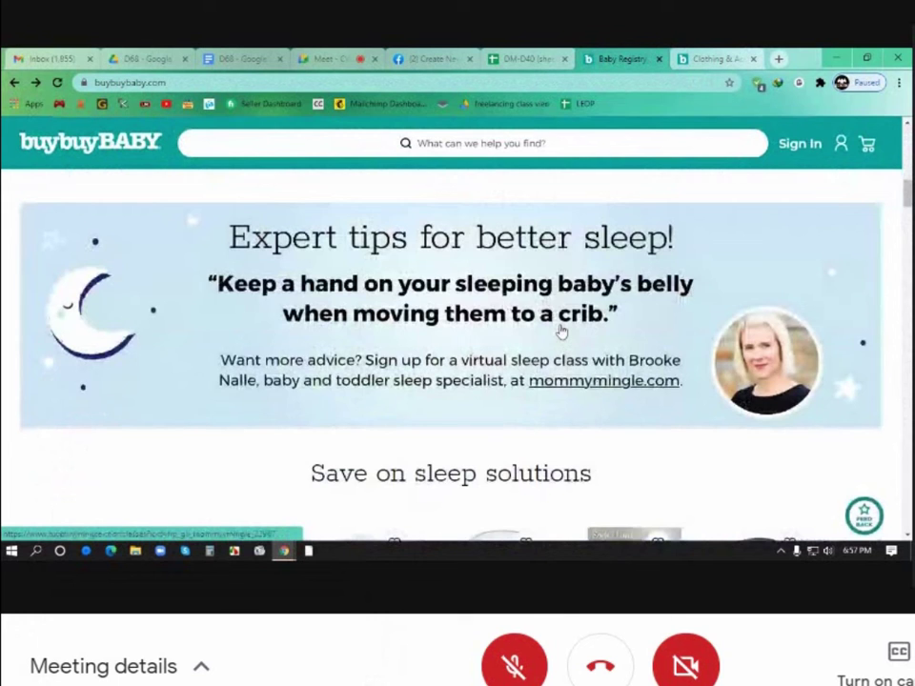
{"action": "scroll", "coordinate": [560, 330], "scroll_direction": "down", "scroll_amount": 6}
{"action": "scroll", "coordinate": [561, 329], "scroll_direction": "down", "scroll_amount": 2}
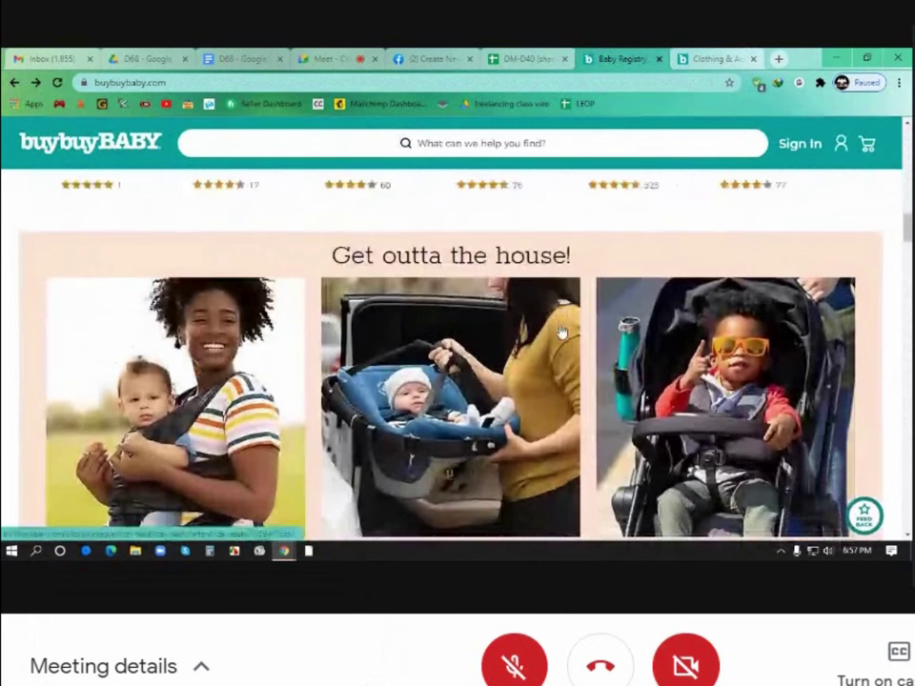
{"action": "scroll", "coordinate": [562, 329], "scroll_direction": "up", "scroll_amount": 8}
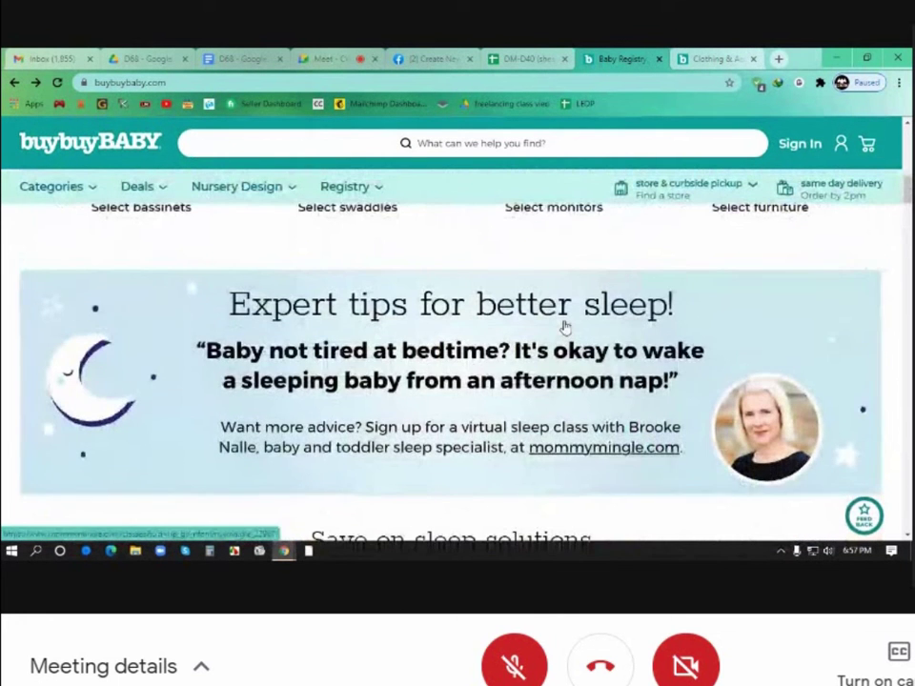
Step: Check the homepage sale deals and begin the Facebook offer description with "Up to 20% off on buybuybaby.com"
{"action": "scroll", "coordinate": [564, 327], "scroll_direction": "up", "scroll_amount": 3}
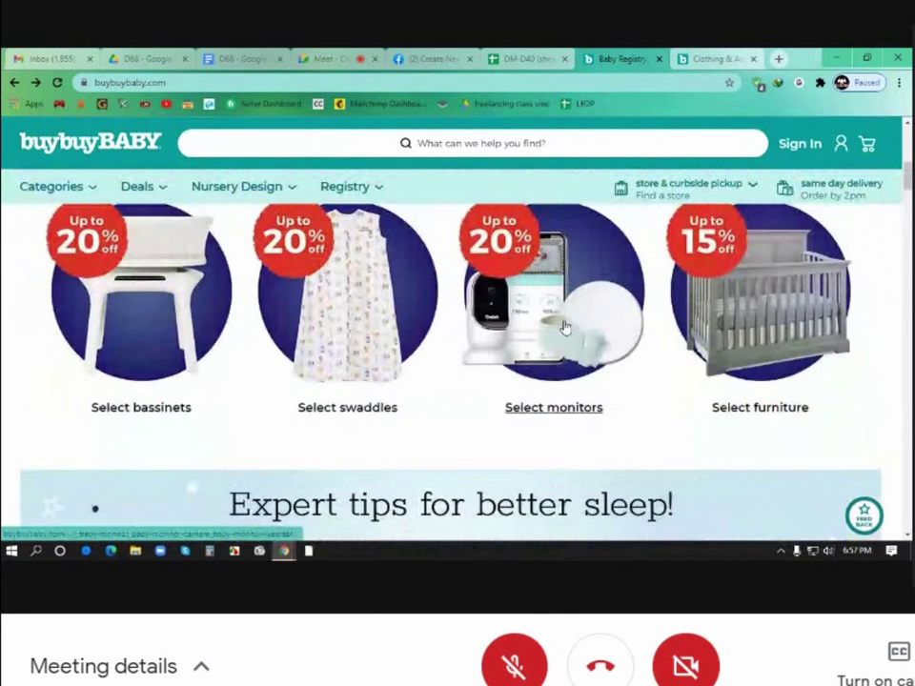
{"action": "scroll", "coordinate": [565, 327], "scroll_direction": "up", "scroll_amount": 1}
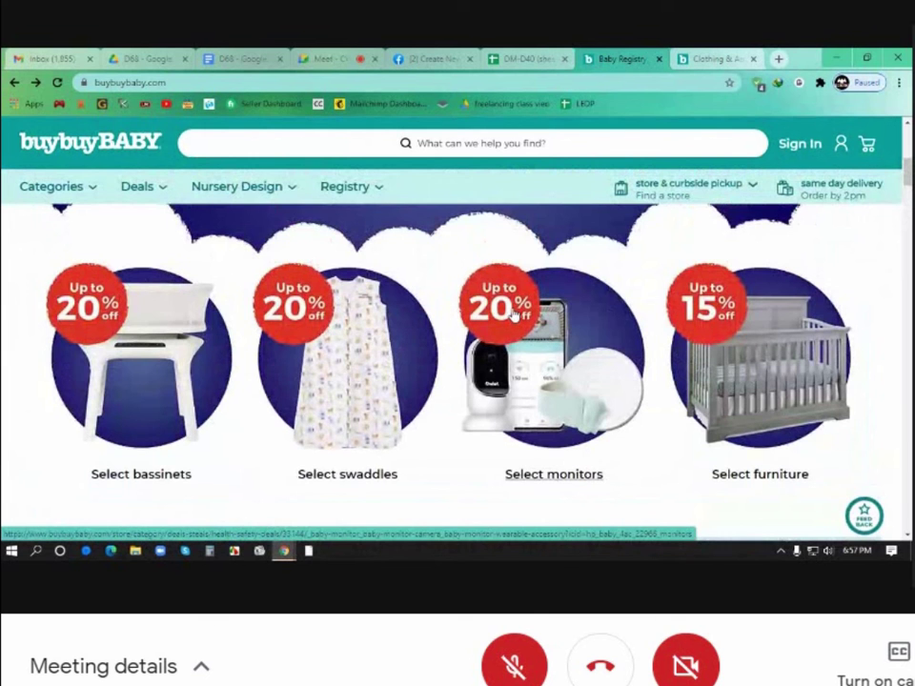
{"action": "scroll", "coordinate": [512, 314], "scroll_direction": "up", "scroll_amount": 5}
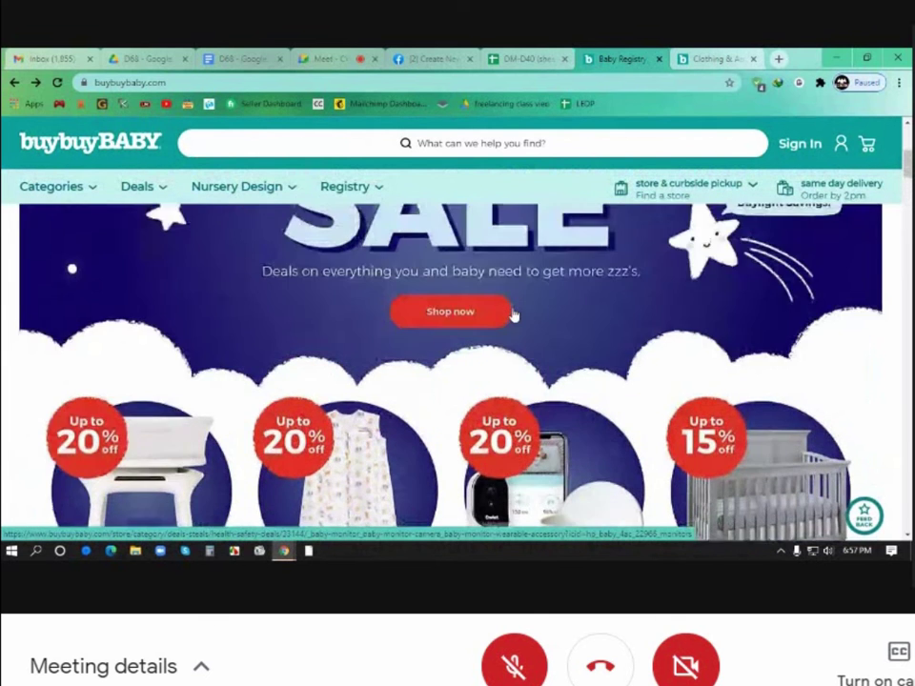
{"action": "scroll", "coordinate": [513, 315], "scroll_direction": "down", "scroll_amount": 10}
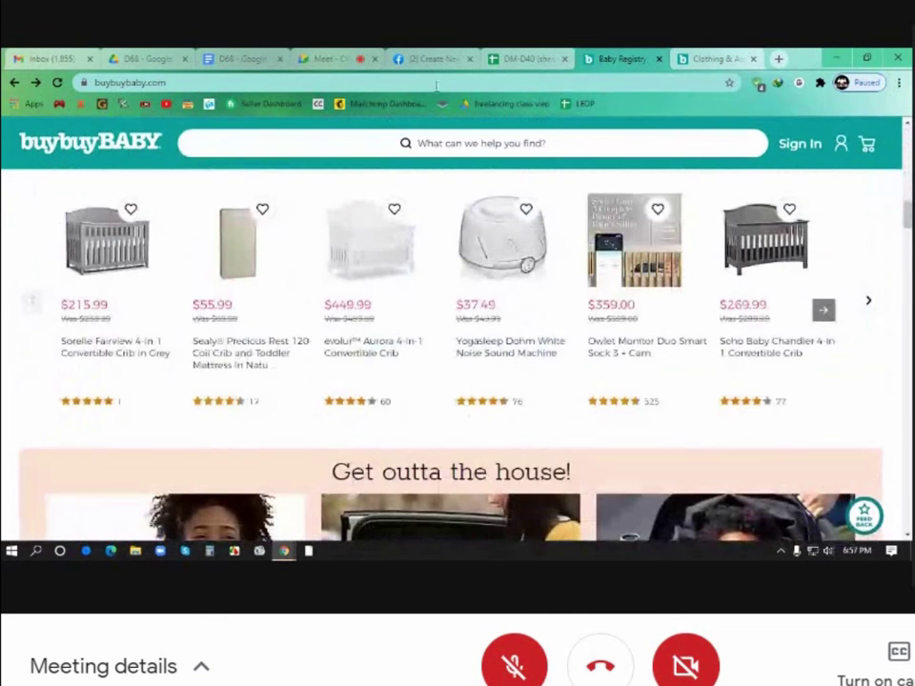
{"action": "left_click", "coordinate": [410, 59]}
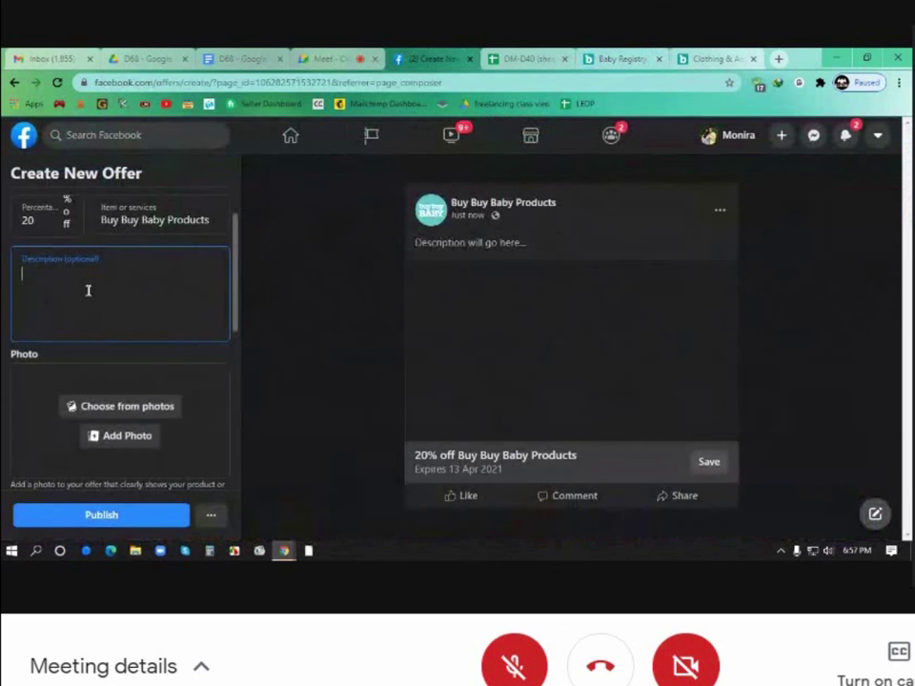
{"action": "type", "text": "Up t"}
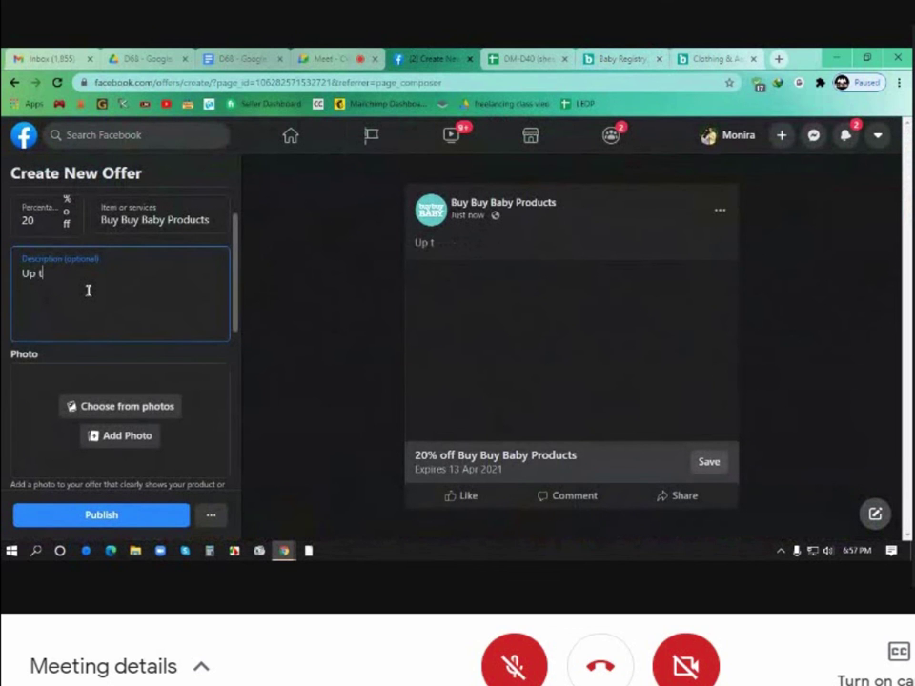
{"action": "type", "text": "o 20% off on b"}
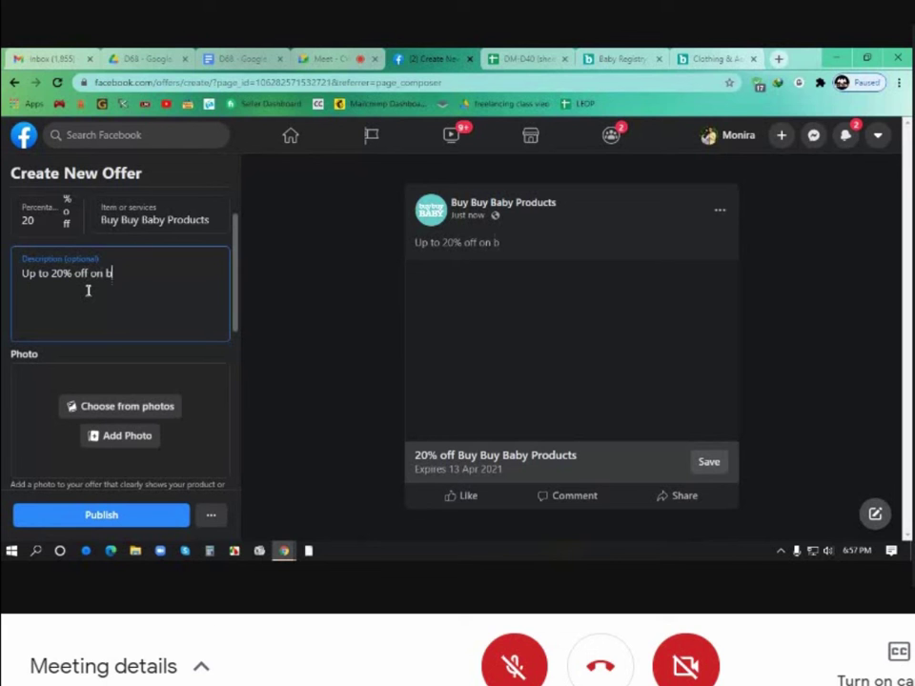
{"action": "type", "text": "uybuybaby"}
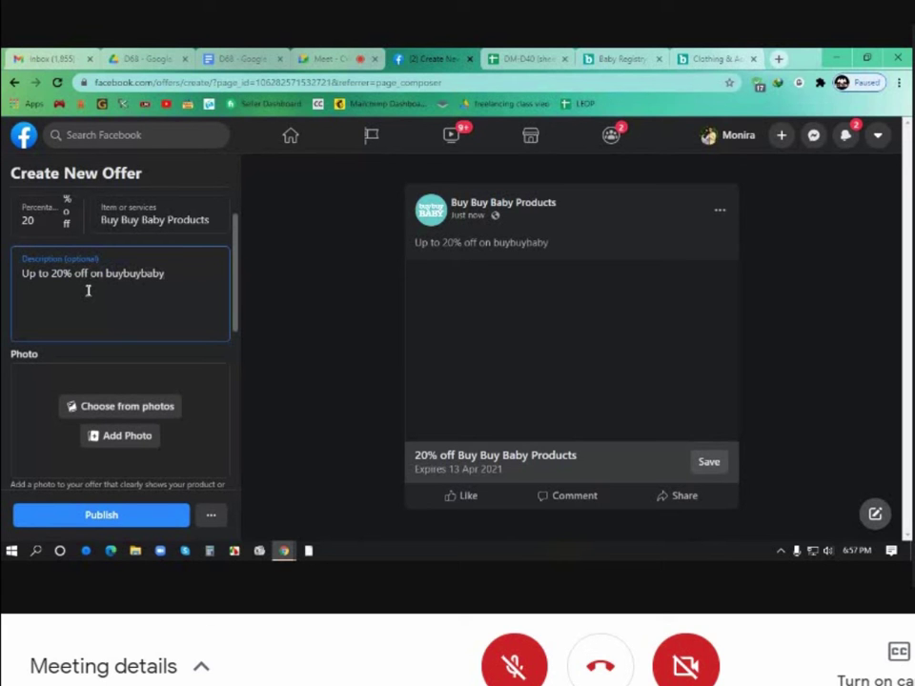
{"action": "type", "text": ".com"}
Step: Look through the buybuy BABY homepage down to the footer links and open the About Us page
{"action": "left_click", "coordinate": [621, 60]}
{"action": "scroll", "coordinate": [480, 293], "scroll_direction": "down", "scroll_amount": 10}
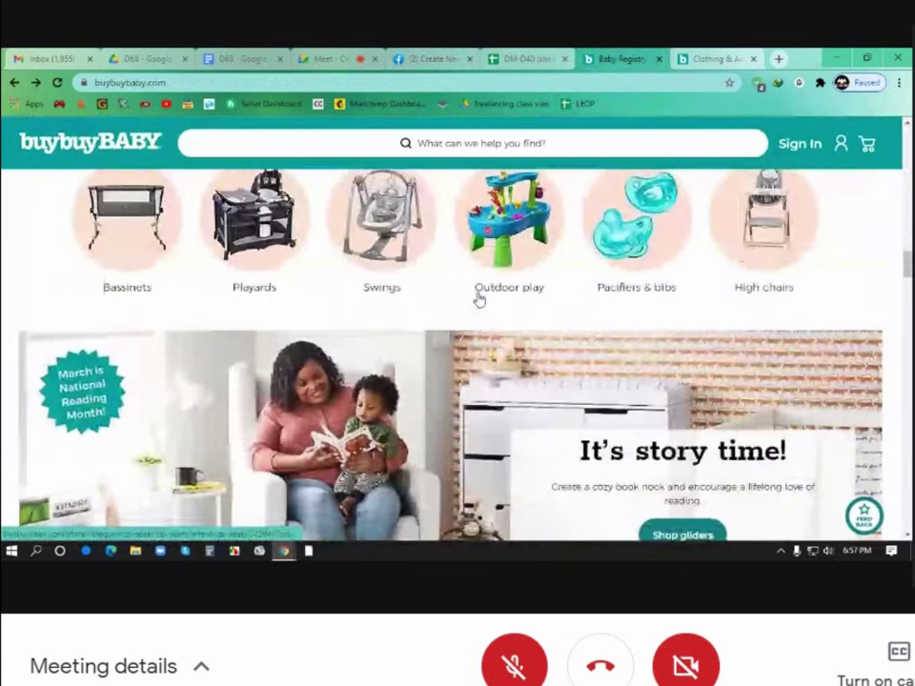
{"action": "scroll", "coordinate": [479, 298], "scroll_direction": "down", "scroll_amount": 9}
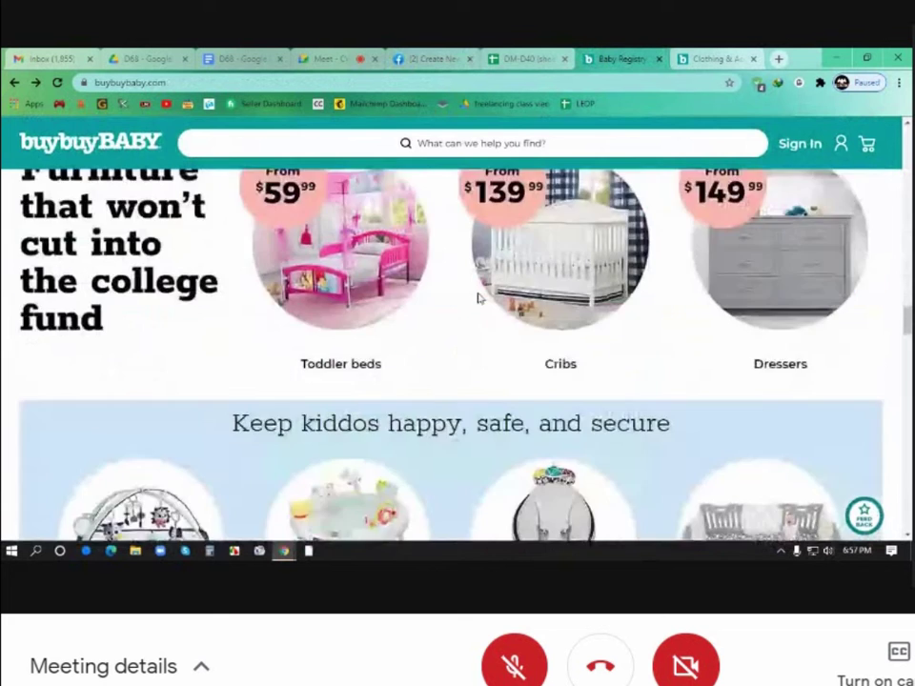
{"action": "scroll", "coordinate": [479, 298], "scroll_direction": "down", "scroll_amount": 12}
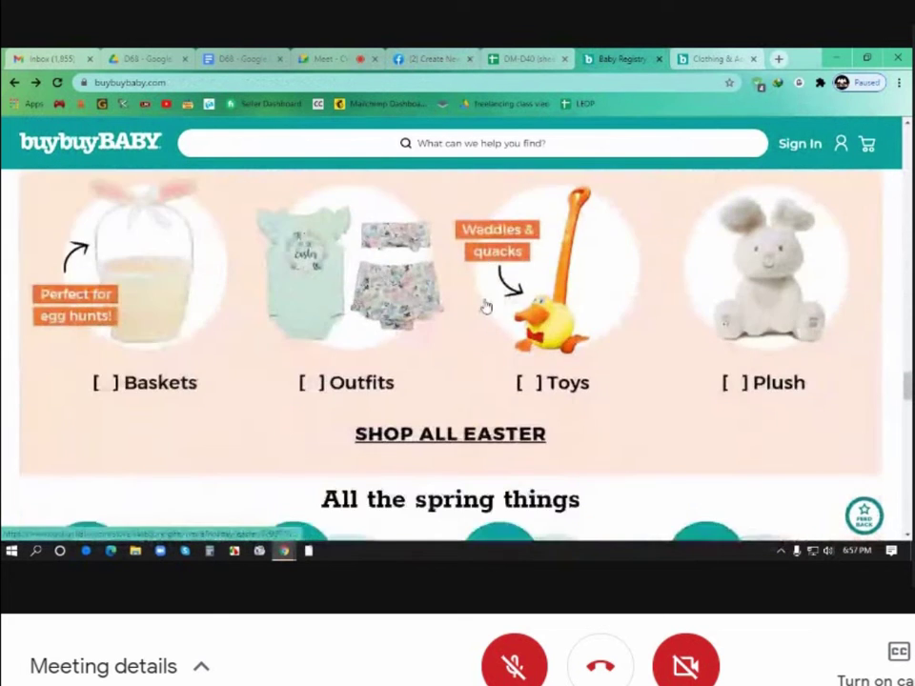
{"action": "scroll", "coordinate": [486, 306], "scroll_direction": "down", "scroll_amount": 15}
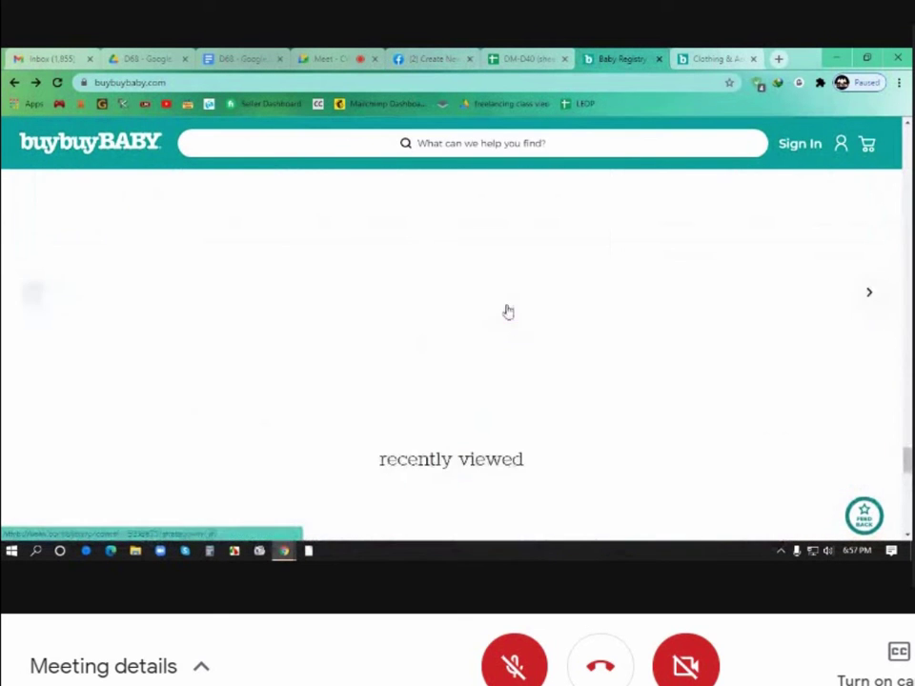
{"action": "scroll", "coordinate": [508, 311], "scroll_direction": "down", "scroll_amount": 10}
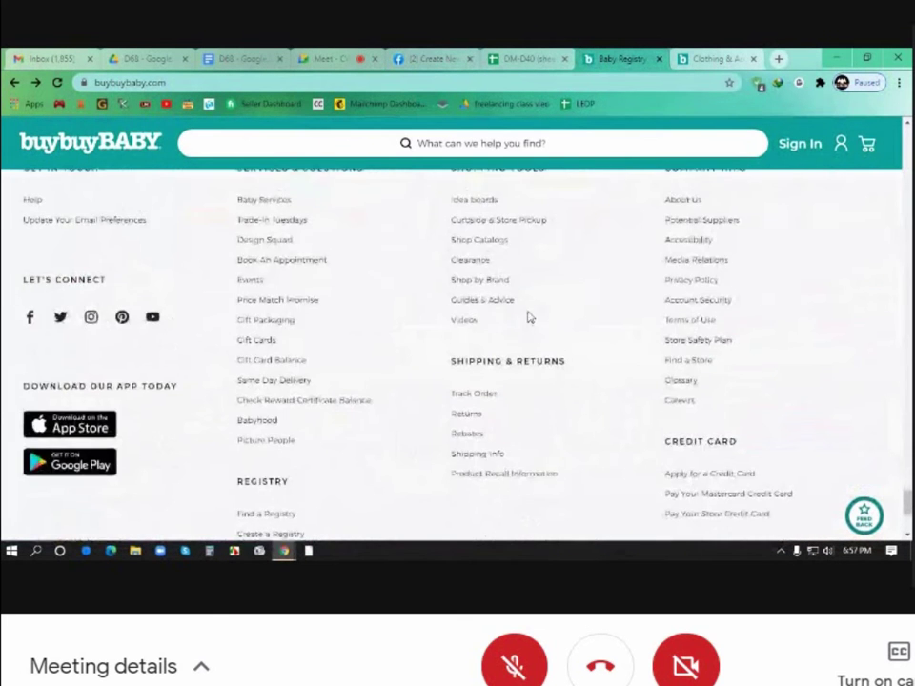
{"action": "scroll", "coordinate": [674, 320], "scroll_direction": "up", "scroll_amount": 2}
{"action": "left_click", "coordinate": [678, 327]}
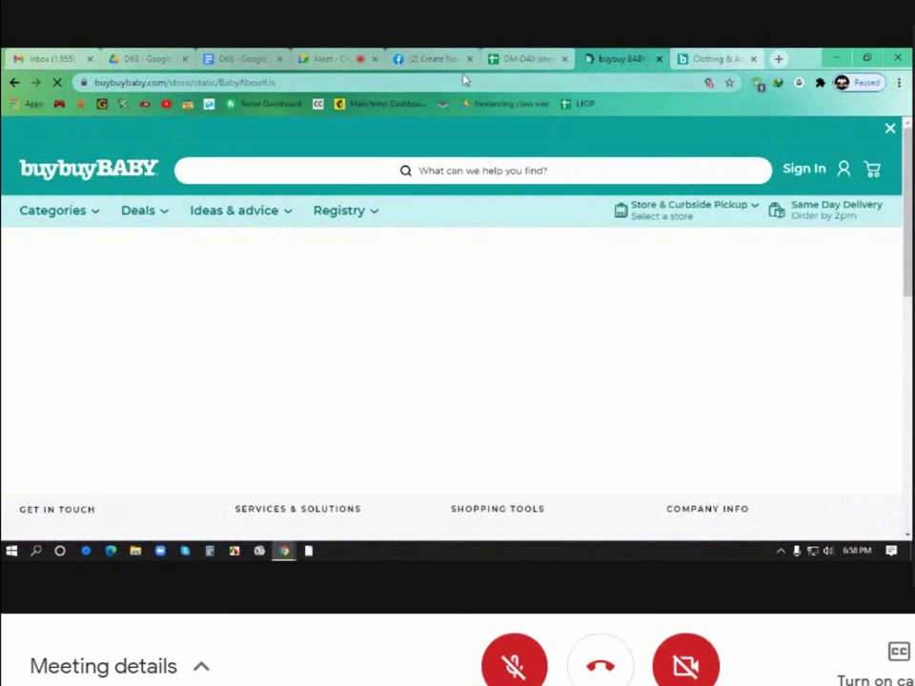
Step: Admit the waiting participant to the Google Meet call, return to the About Us page and dismiss the presenting notification
{"action": "left_click", "coordinate": [434, 58]}
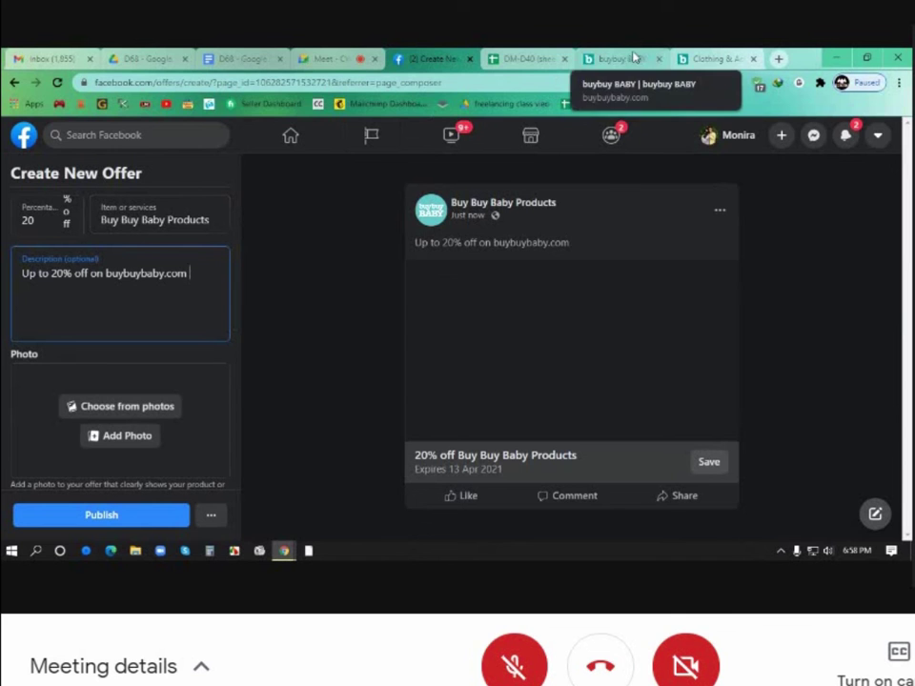
{"action": "left_click", "coordinate": [315, 58]}
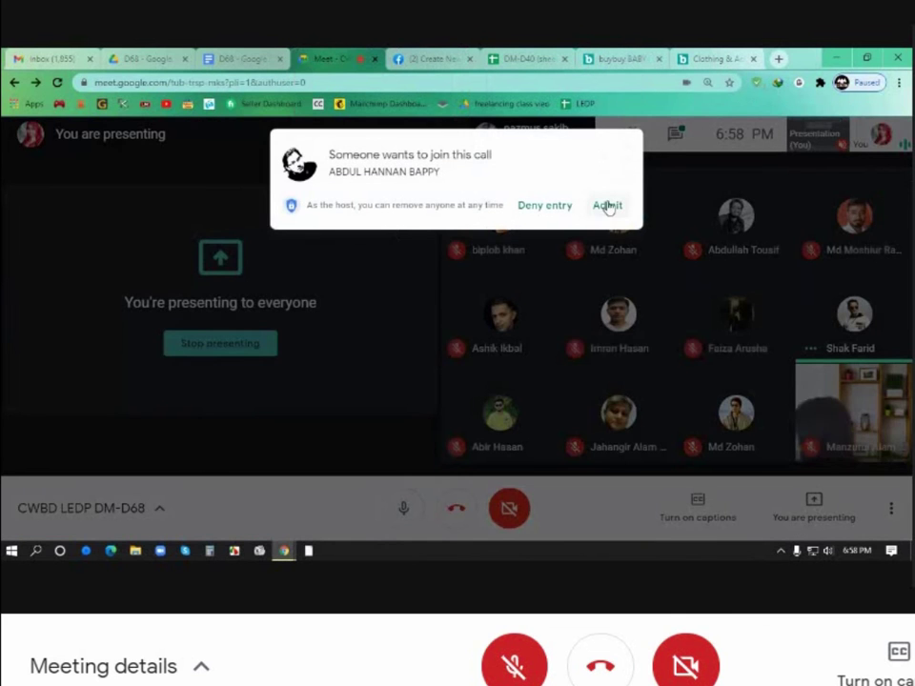
{"action": "left_click", "coordinate": [607, 205]}
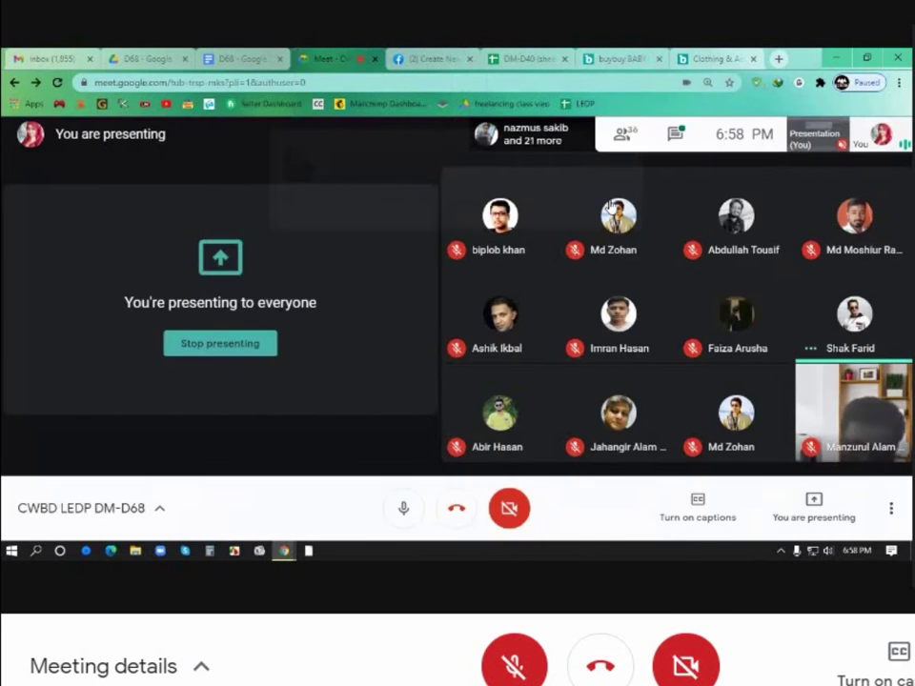
{"action": "left_click", "coordinate": [626, 59]}
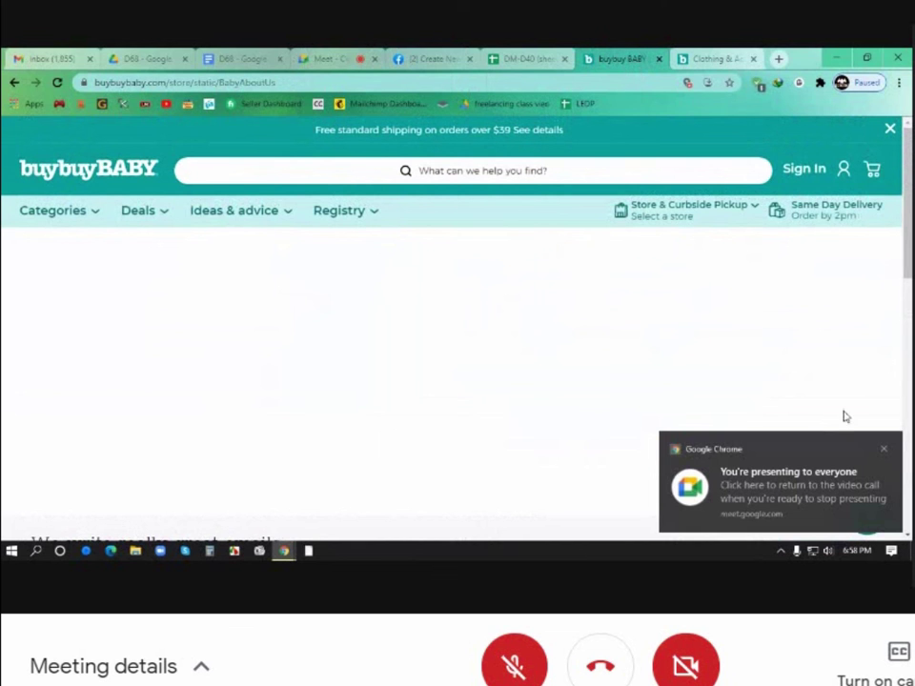
{"action": "left_click", "coordinate": [882, 447]}
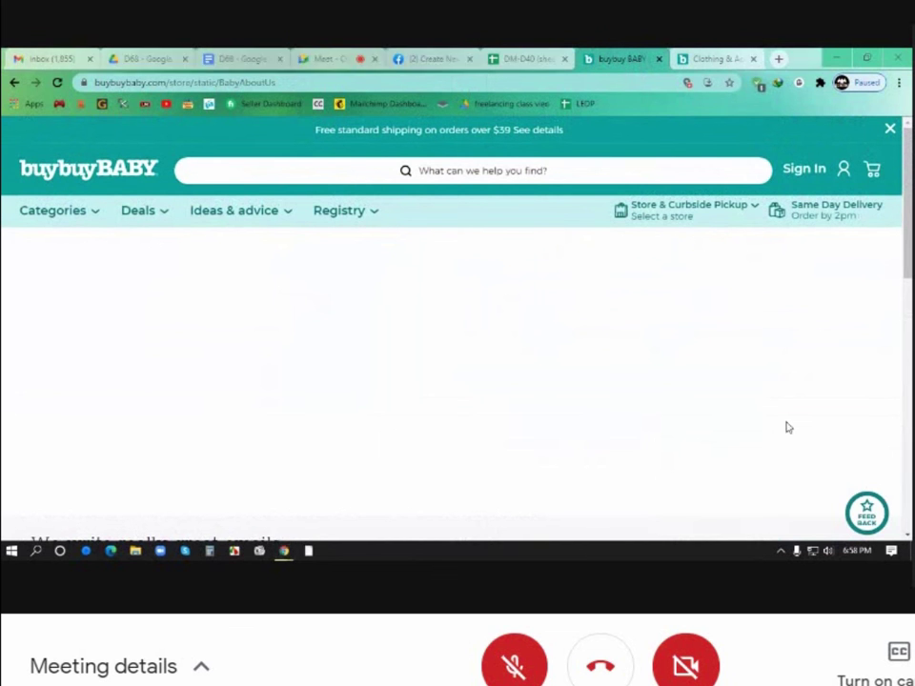
Step: Reload the About Us page and look through it for company text, down to the footer links
{"action": "left_click", "coordinate": [57, 83]}
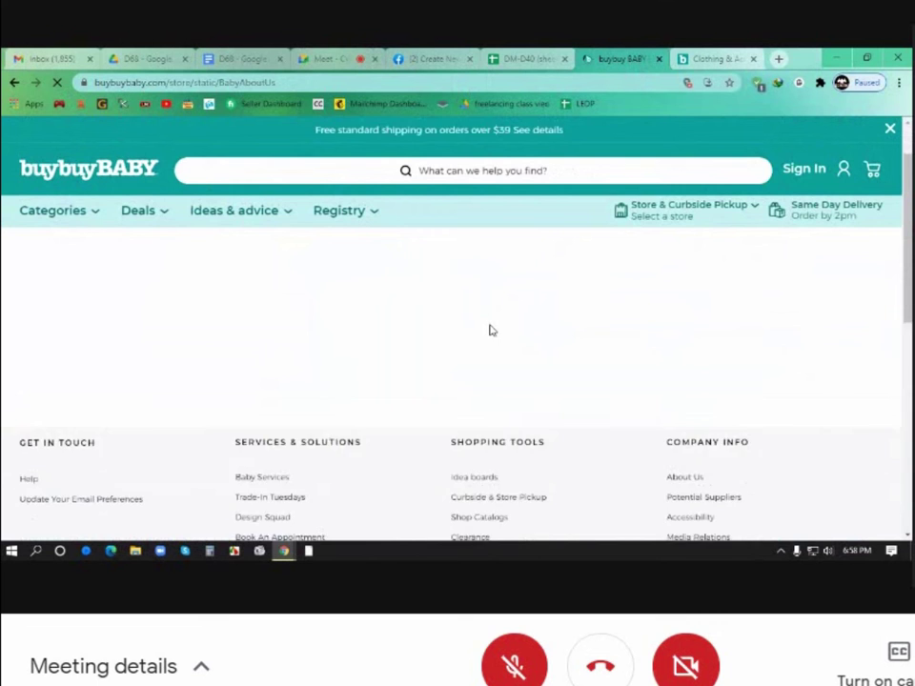
{"action": "scroll", "coordinate": [490, 329], "scroll_direction": "down", "scroll_amount": 10}
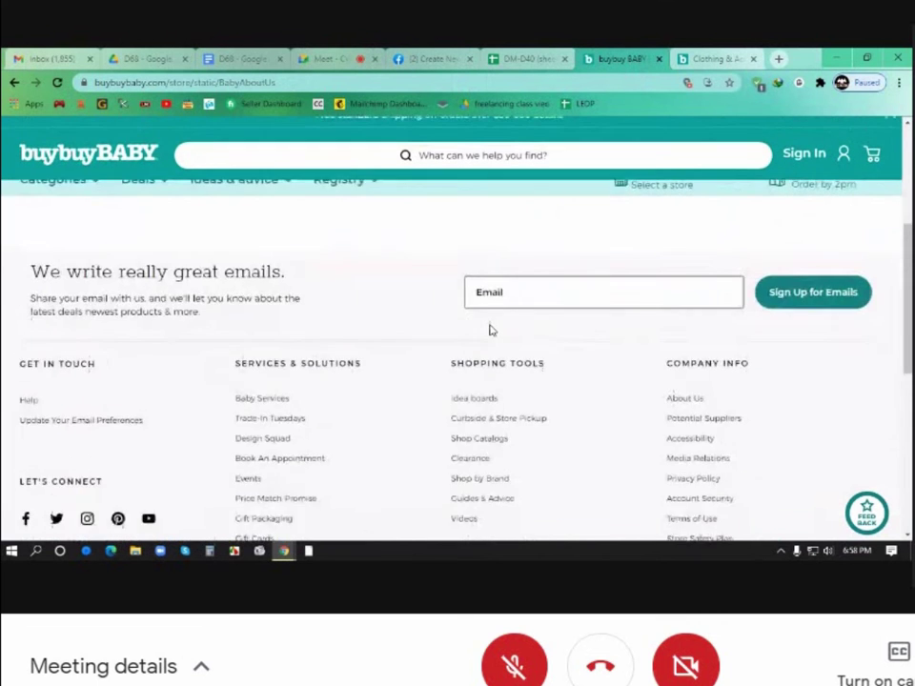
{"action": "scroll", "coordinate": [505, 329], "scroll_direction": "up", "scroll_amount": 5}
{"action": "scroll", "coordinate": [677, 339], "scroll_direction": "up", "scroll_amount": 10}
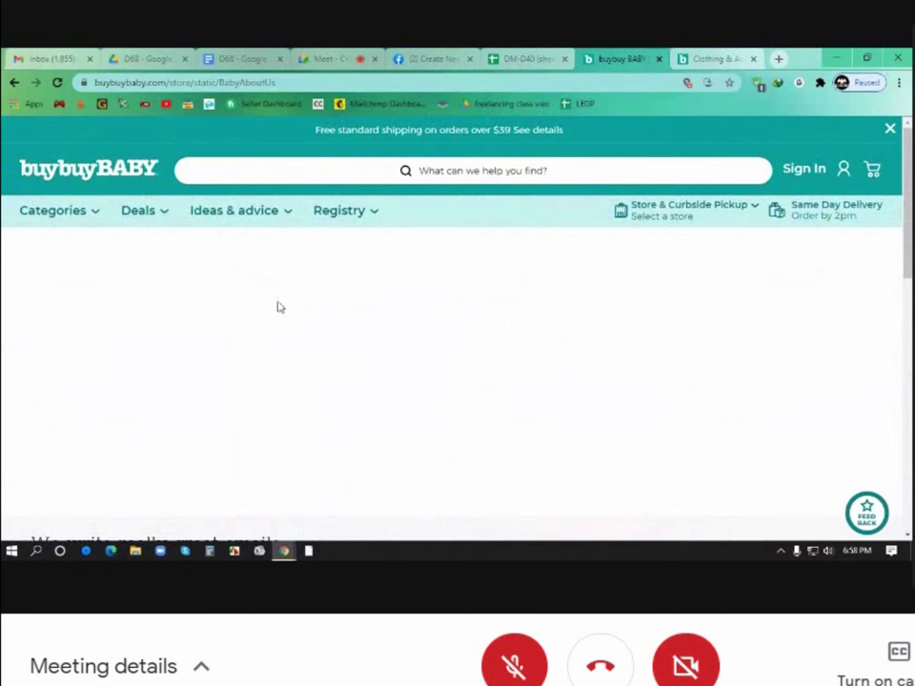
{"action": "scroll", "coordinate": [296, 313], "scroll_direction": "down", "scroll_amount": 3}
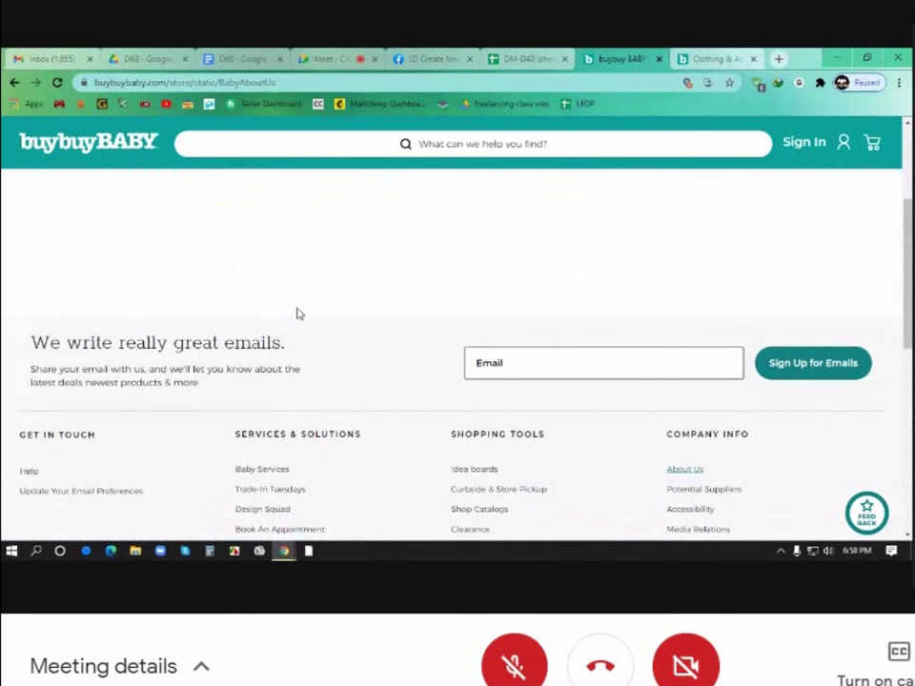
{"action": "scroll", "coordinate": [437, 316], "scroll_direction": "down", "scroll_amount": 4}
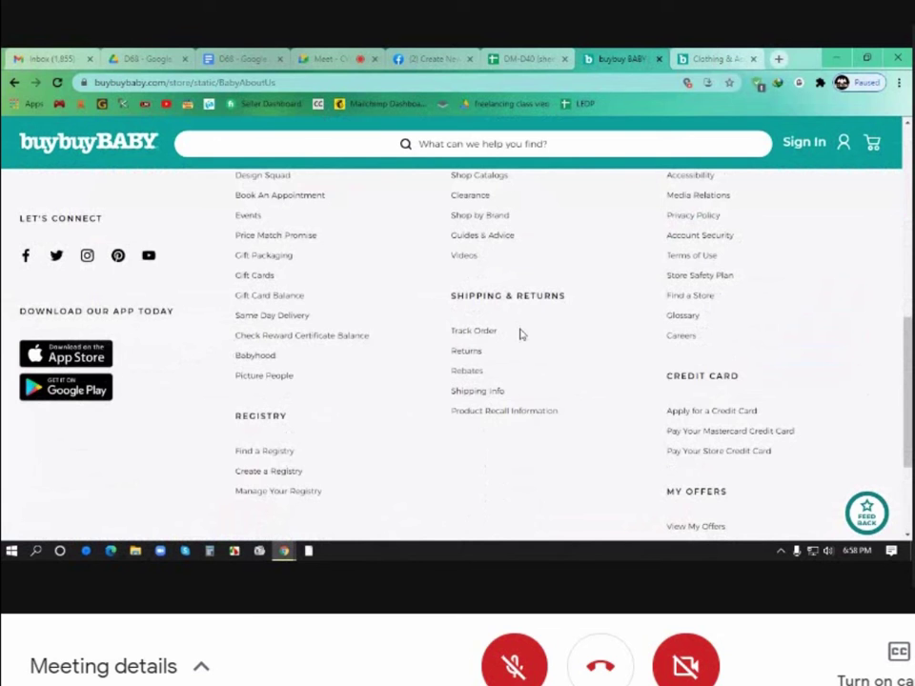
{"action": "scroll", "coordinate": [564, 341], "scroll_direction": "up", "scroll_amount": 1}
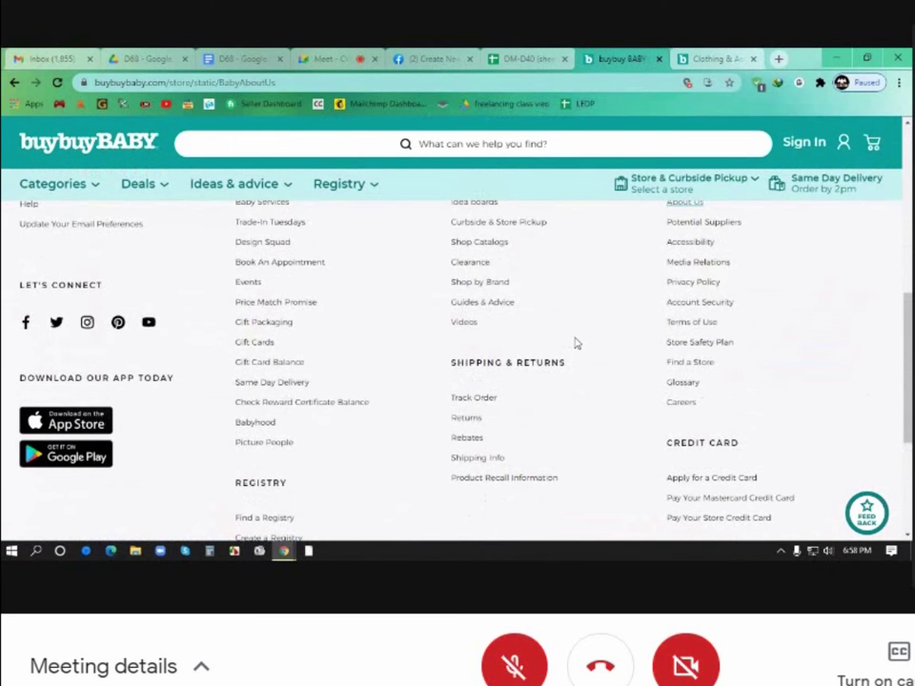
{"action": "scroll", "coordinate": [574, 343], "scroll_direction": "up", "scroll_amount": 1}
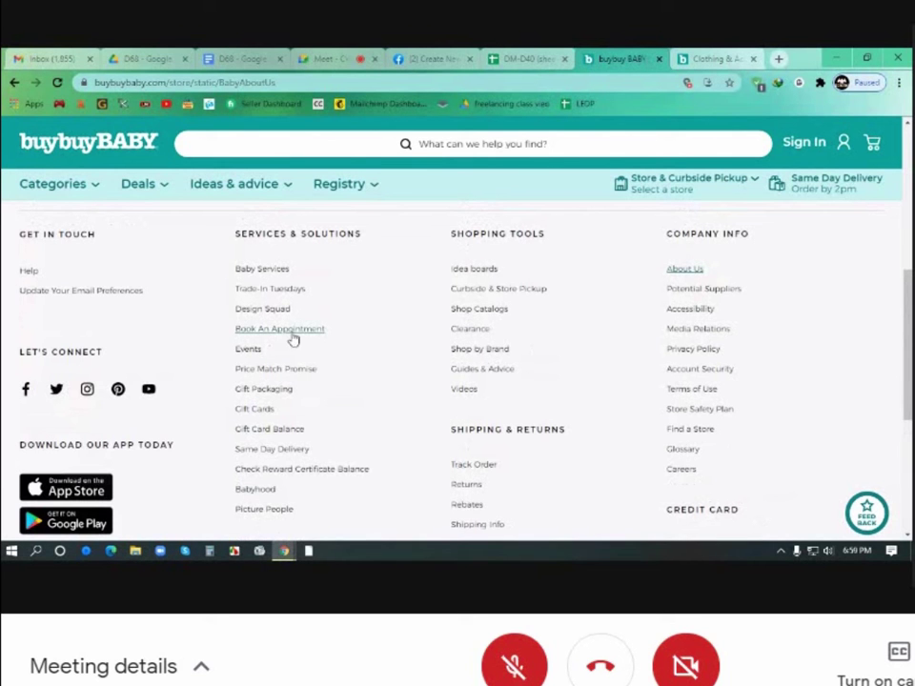
Step: Open the Baby Services page and copy the paragraph under "We're Here to Help!"
{"action": "left_click", "coordinate": [266, 271]}
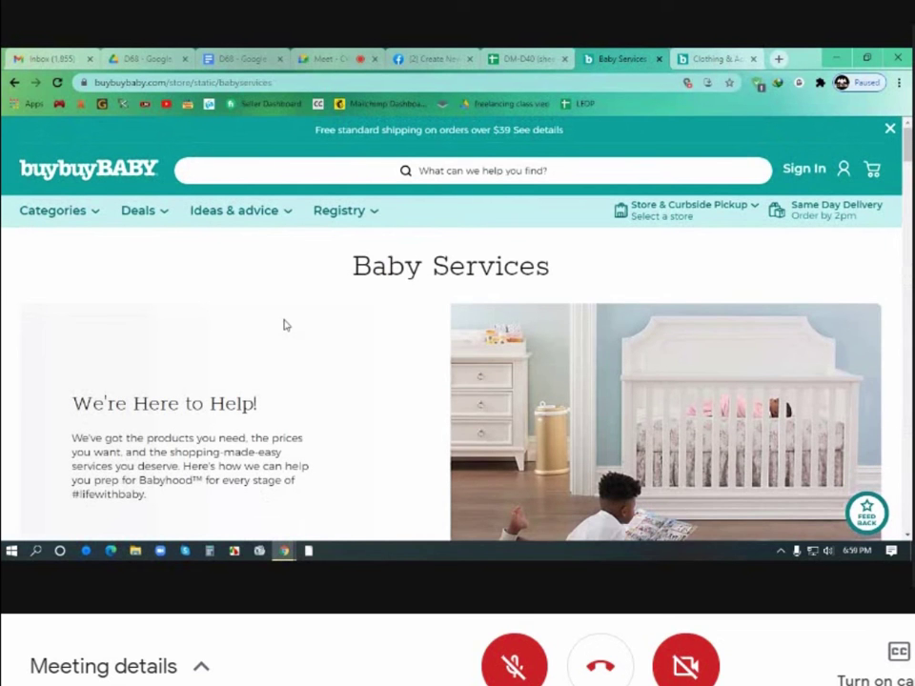
{"action": "scroll", "coordinate": [285, 326], "scroll_direction": "down", "scroll_amount": 2}
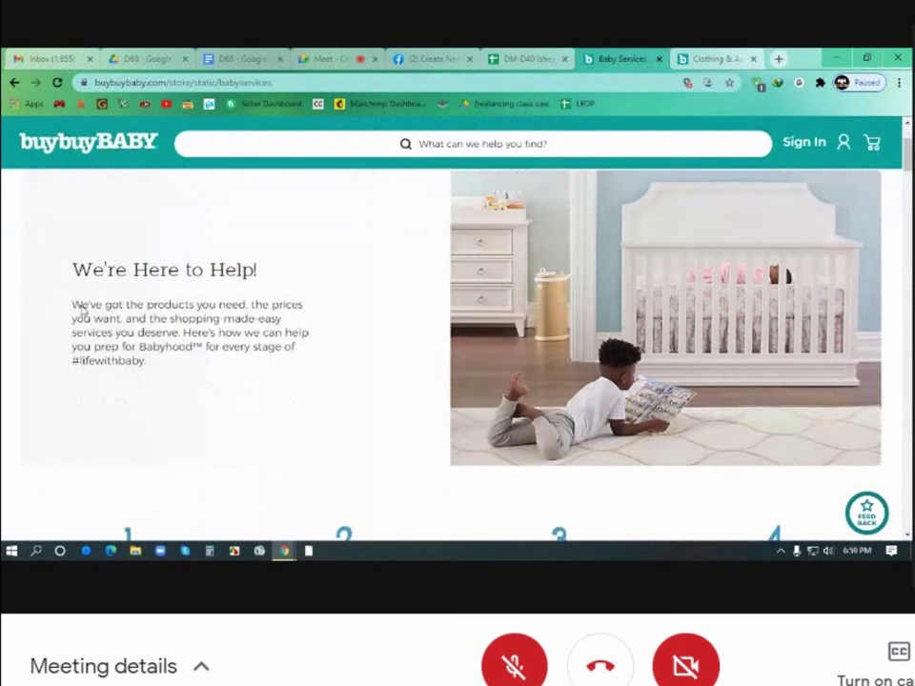
{"action": "left_click_drag", "start_coordinate": [81, 308], "coordinate": [199, 366]}
{"action": "key", "text": "ctrl+c"}
{"action": "right_click", "coordinate": [191, 333]}
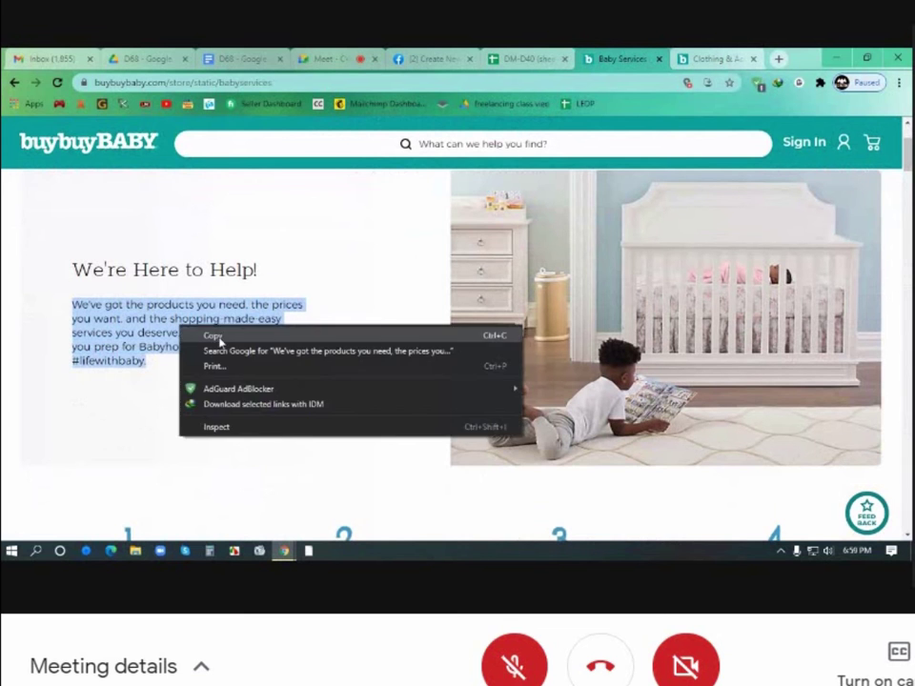
{"action": "left_click", "coordinate": [210, 338]}
Step: Add "!!!" after buybuybaby.com in the Facebook offer description and paste the copied paragraph on a new line
{"action": "left_click", "coordinate": [413, 60]}
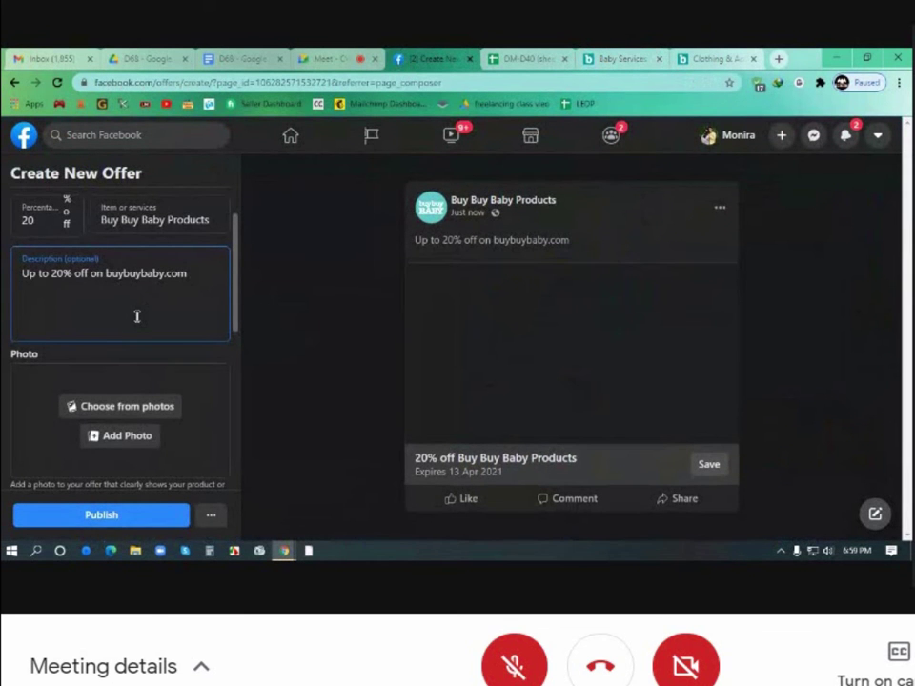
{"action": "key", "text": "ctrl+v"}
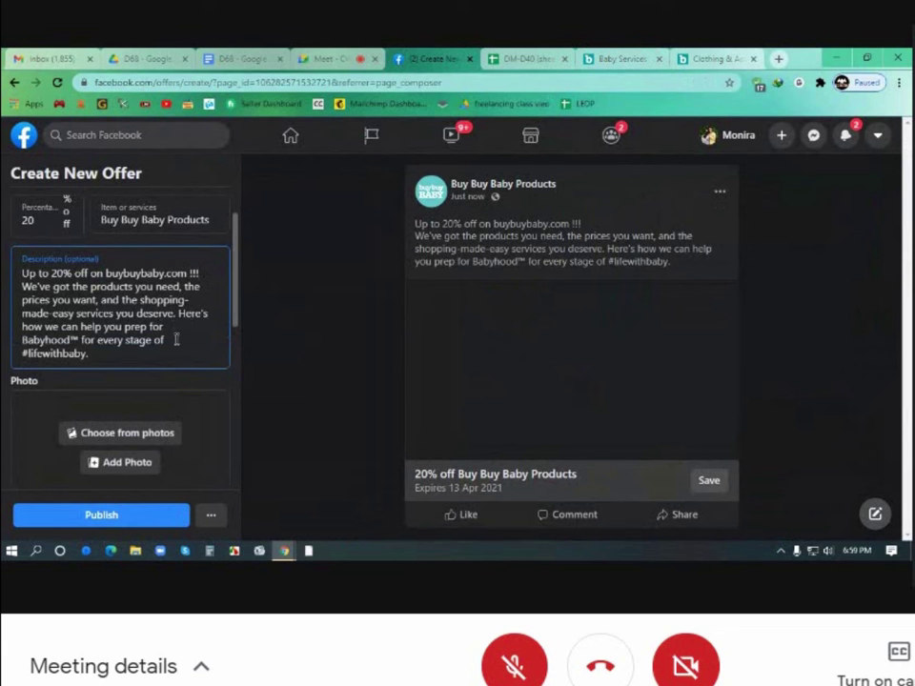
{"action": "scroll", "coordinate": [176, 341], "scroll_direction": "down", "scroll_amount": 1}
{"action": "scroll", "coordinate": [178, 351], "scroll_direction": "down", "scroll_amount": 1}
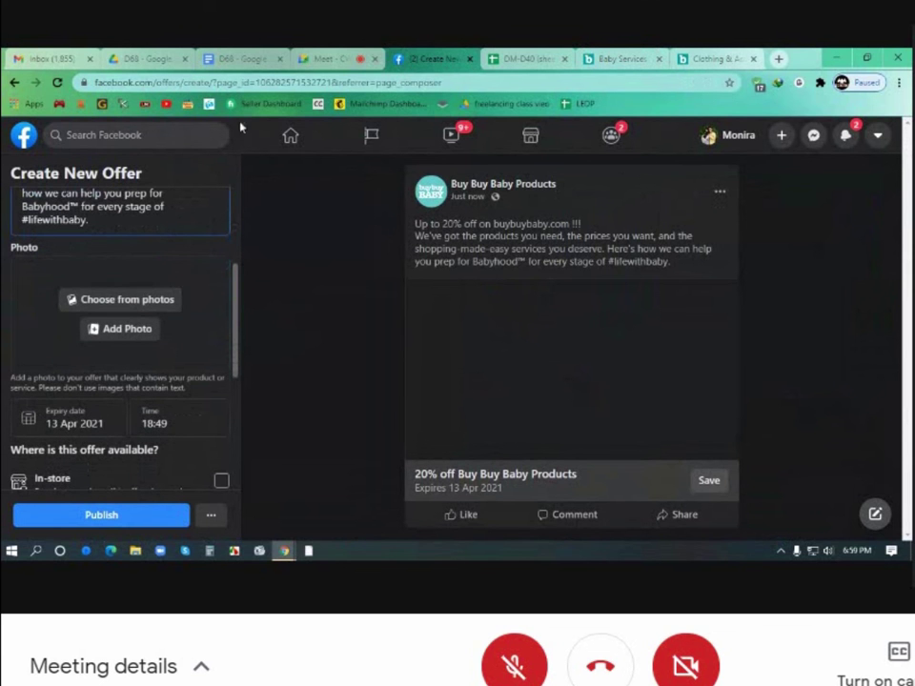
Step: Admit another waiting participant to the Google Meet call and return to the Facebook offer form
{"action": "left_click", "coordinate": [326, 59]}
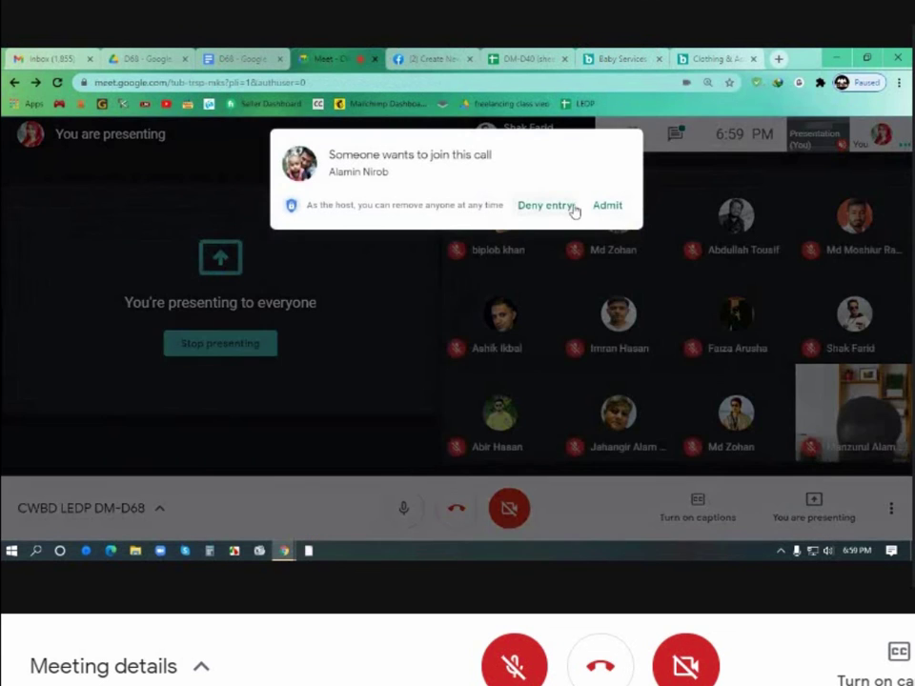
{"action": "left_click", "coordinate": [601, 204]}
{"action": "left_click", "coordinate": [433, 59]}
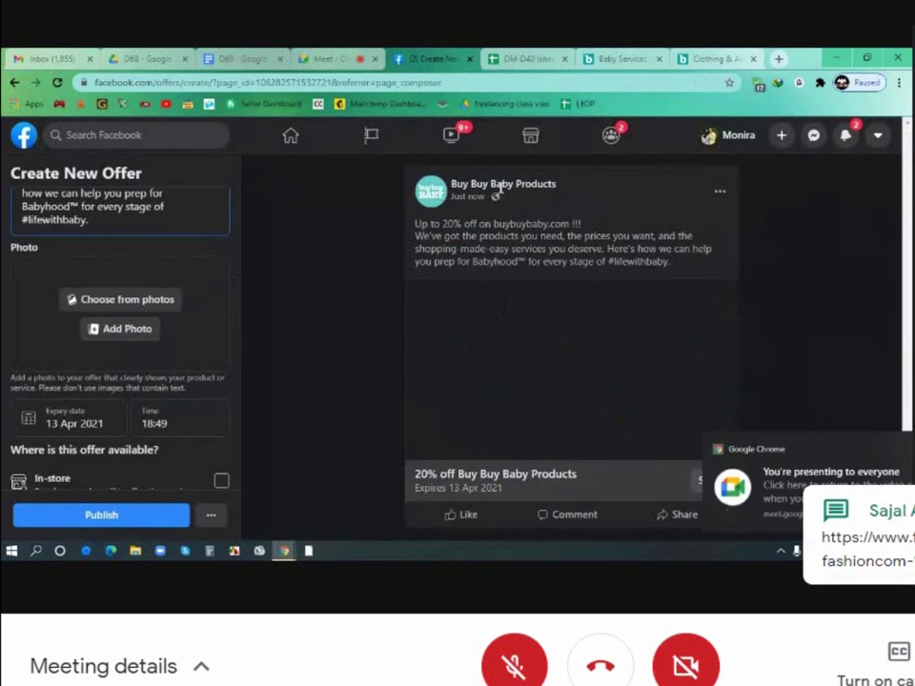
Step: Return to the buybuy BABY site and open its home page, buybuybaby.com
{"action": "left_click", "coordinate": [606, 59]}
{"action": "left_click_drag", "start_coordinate": [273, 83], "coordinate": [171, 82]}
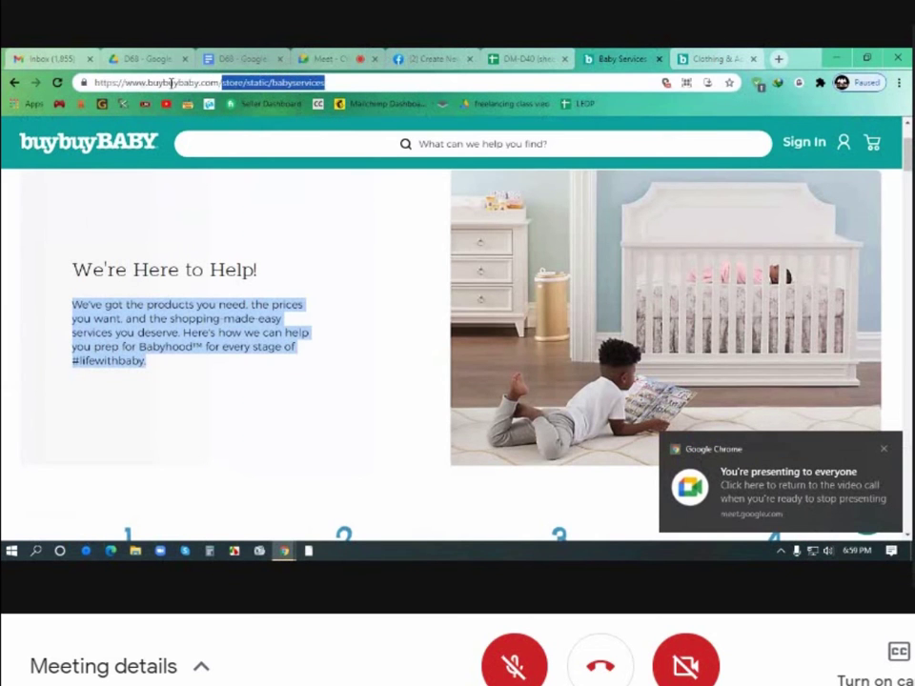
{"action": "key", "text": "BackSpace"}
{"action": "key", "text": "Return"}
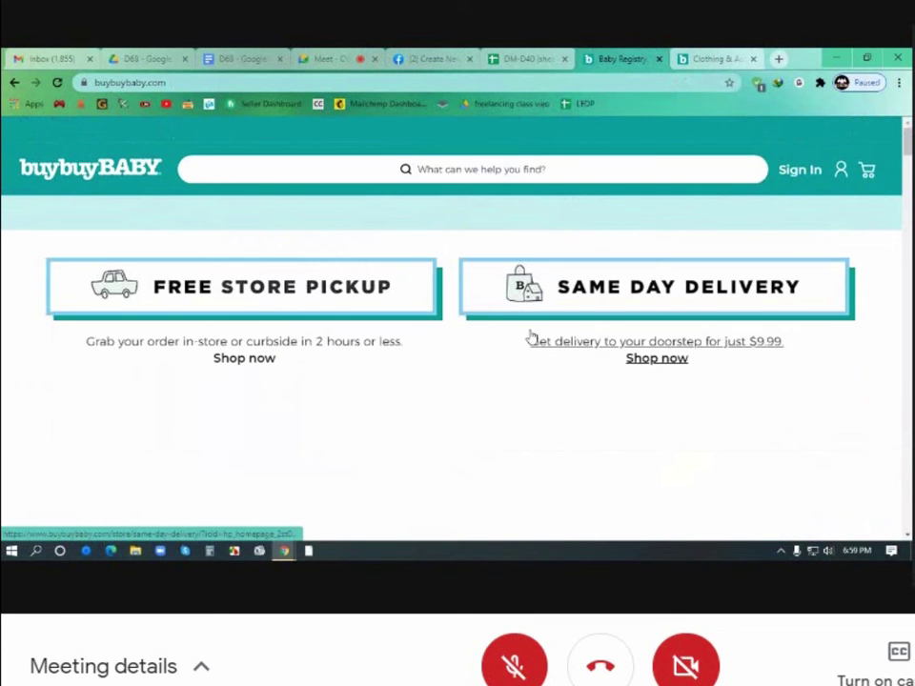
Step: Capture a screen area of the home page covering the Sweet dreams SALE banner and its four product deals
{"action": "scroll", "coordinate": [531, 337], "scroll_direction": "down", "scroll_amount": 5}
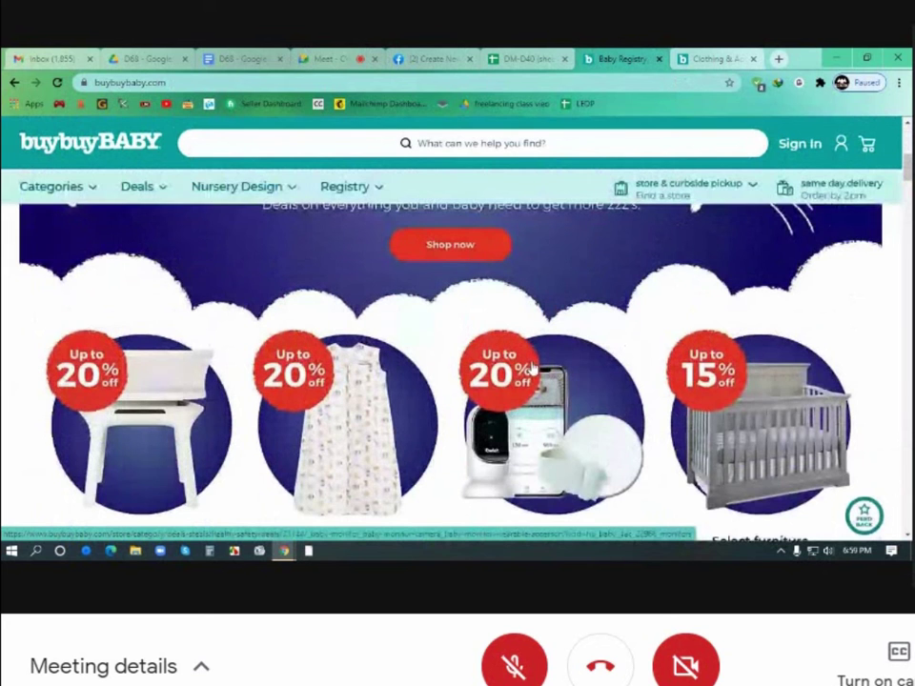
{"action": "key", "text": "ctrl+minus"}
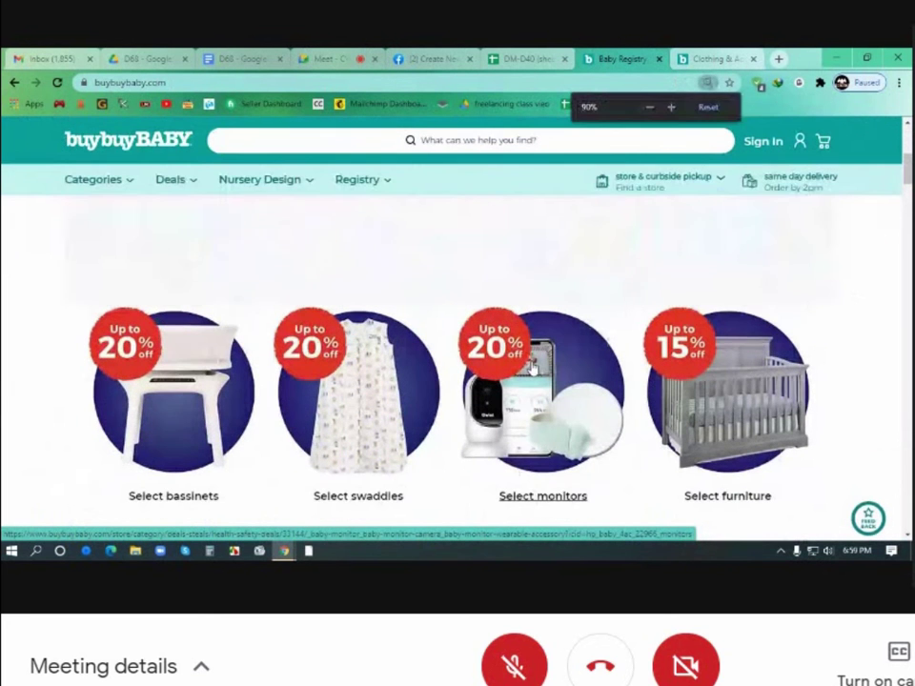
{"action": "key", "text": "ctrl+minus"}
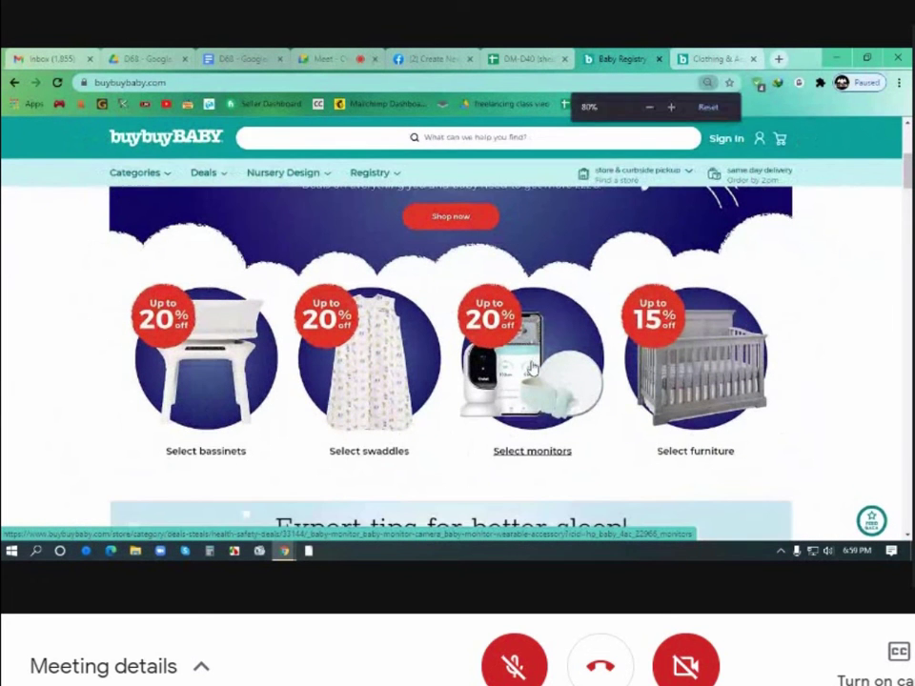
{"action": "scroll", "coordinate": [531, 367], "scroll_direction": "up", "scroll_amount": 1}
{"action": "key", "text": "ctrl+minus"}
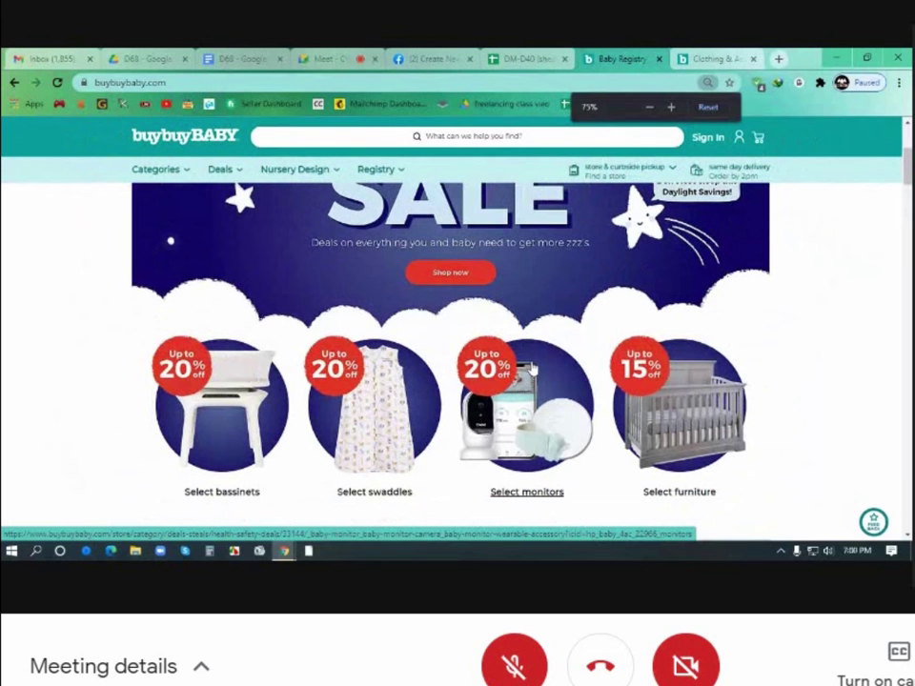
{"action": "key", "text": "ctrl+minus"}
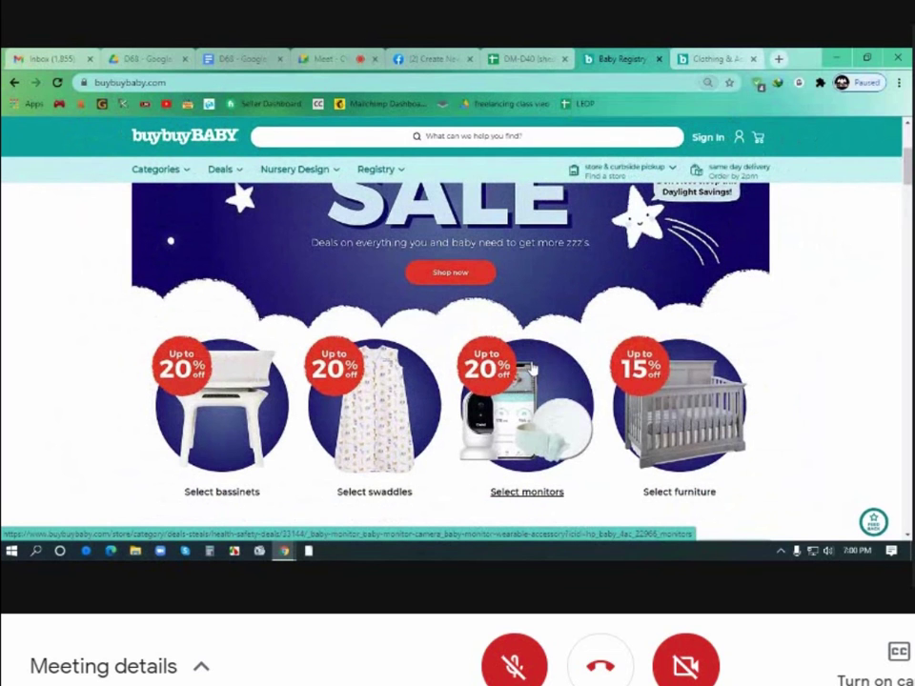
{"action": "key", "text": "ctrl+minus"}
{"action": "scroll", "coordinate": [531, 368], "scroll_direction": "up", "scroll_amount": 2}
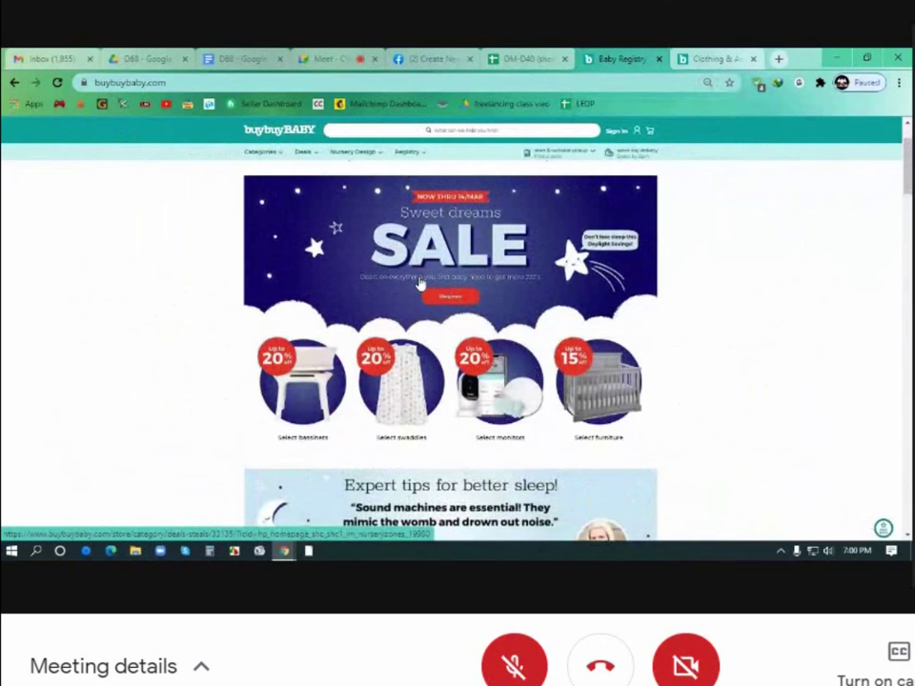
{"action": "key", "text": "Print"}
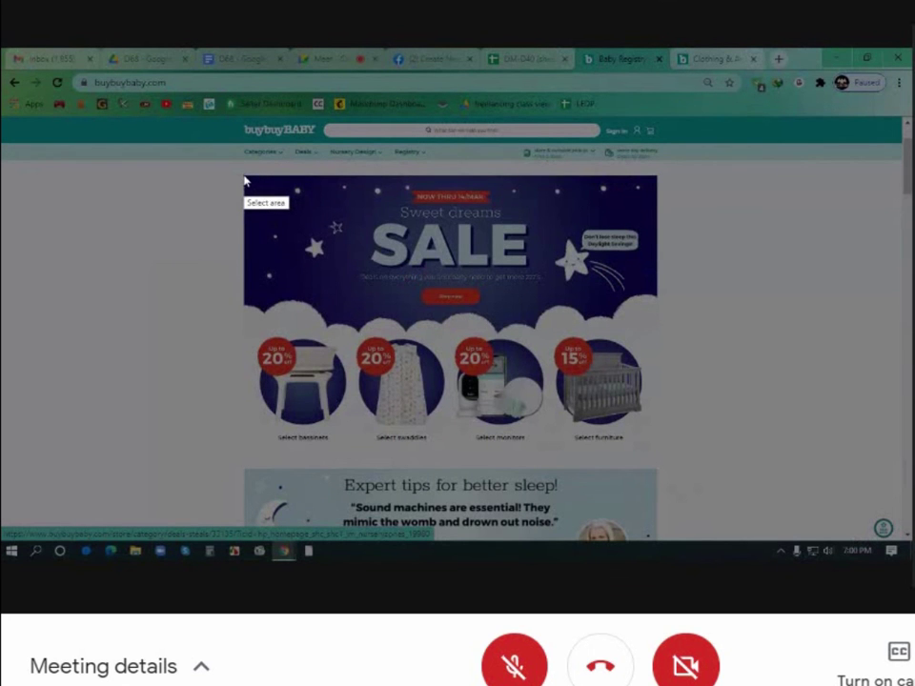
{"action": "mouse_move", "coordinate": [244, 176]}
{"action": "left_mouse_down"}
{"action": "mouse_move", "coordinate": [368, 259]}
{"action": "mouse_move", "coordinate": [587, 377]}
{"action": "mouse_move", "coordinate": [658, 449]}
{"action": "left_mouse_up"}
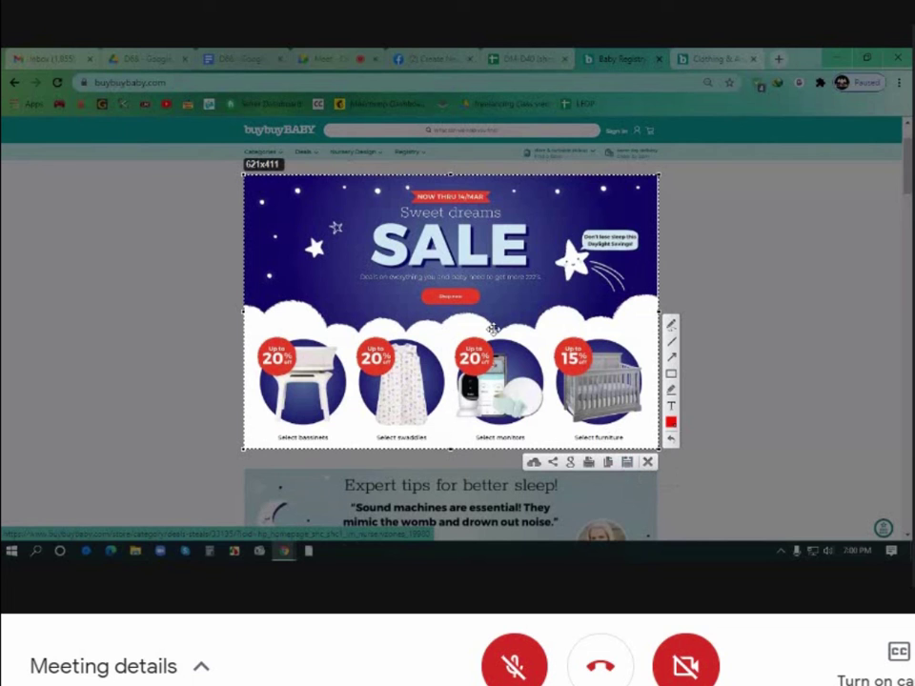
Step: Save the captured banner to the Desktop as a JPEG named babyprodcts and restore the web page to 100% size
{"action": "left_click", "coordinate": [628, 463]}
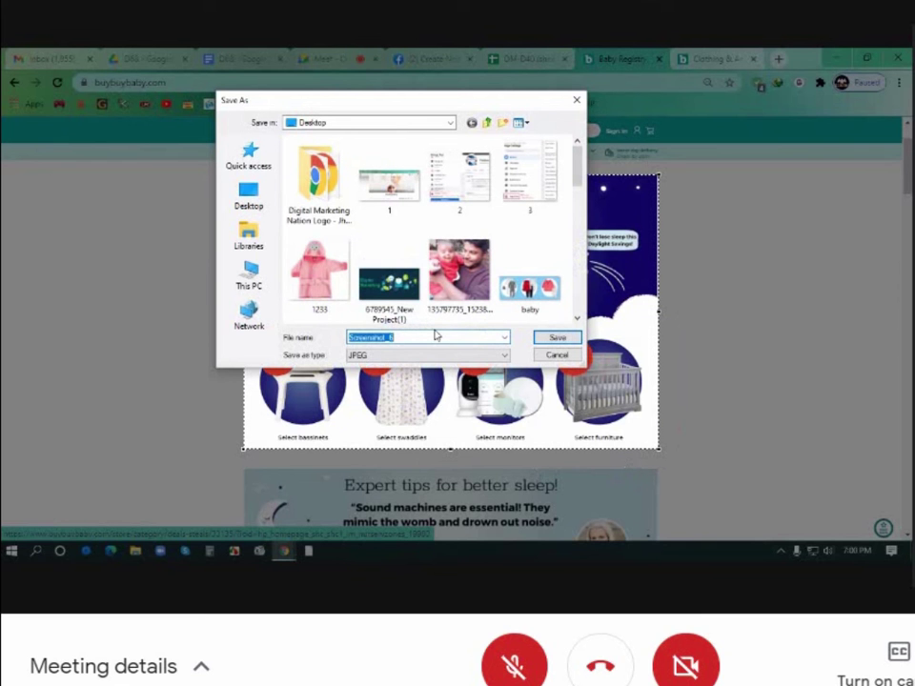
{"action": "type", "text": "baby"}
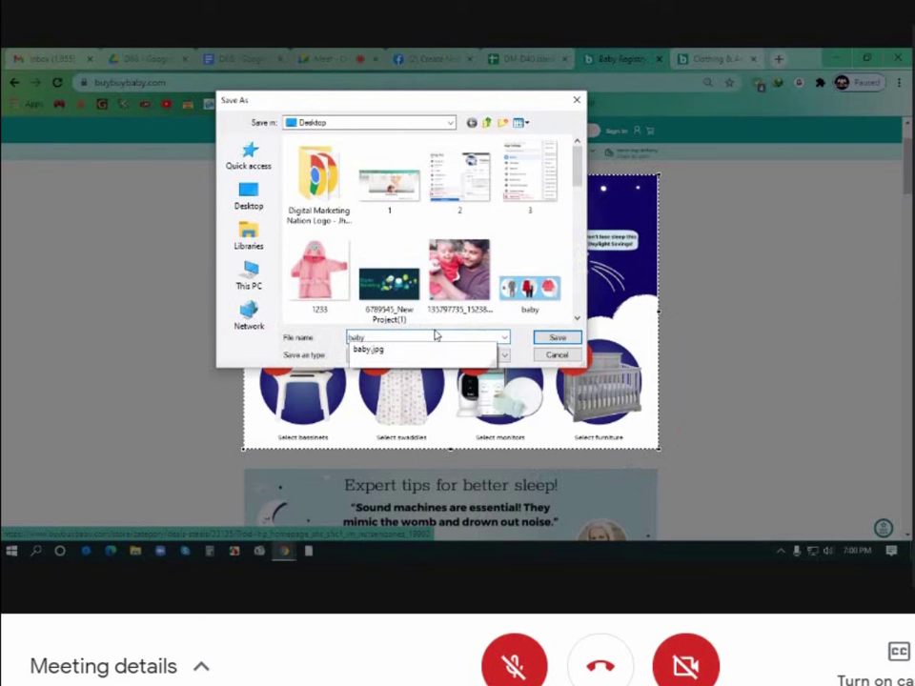
{"action": "type", "text": "prodcts"}
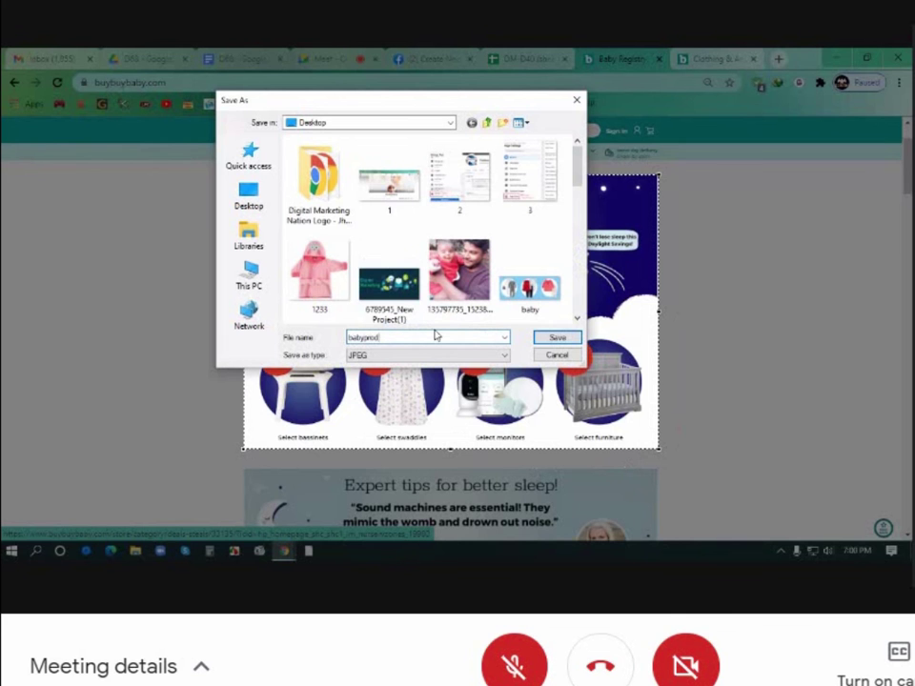
{"action": "left_click", "coordinate": [551, 341]}
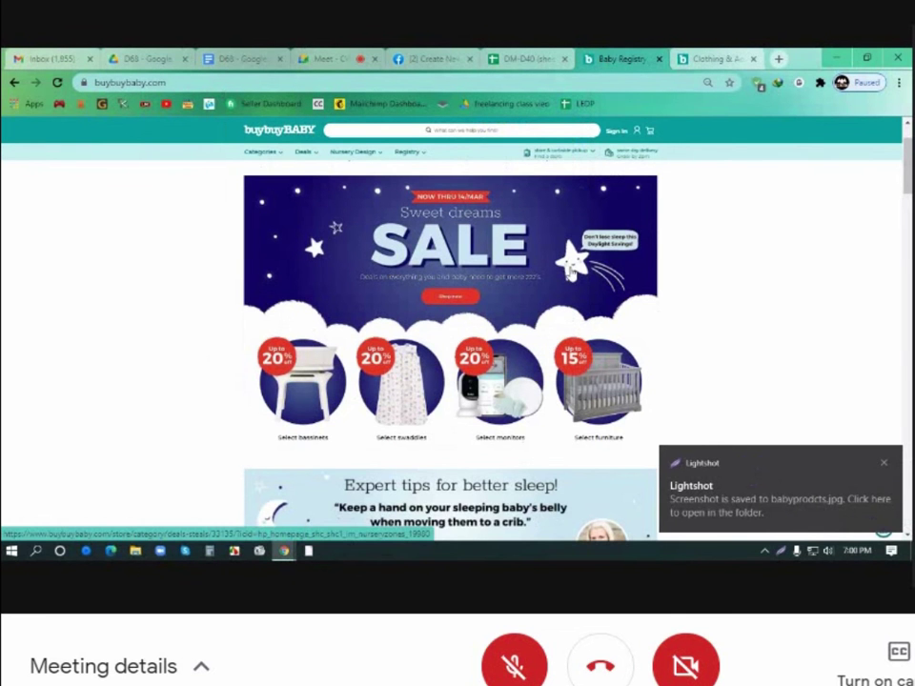
{"action": "key", "text": "ctrl+plus"}
{"action": "key", "text": "ctrl+plus"}
{"action": "key", "text": "ctrl+plus"}
{"action": "key", "text": "ctrl+plus"}
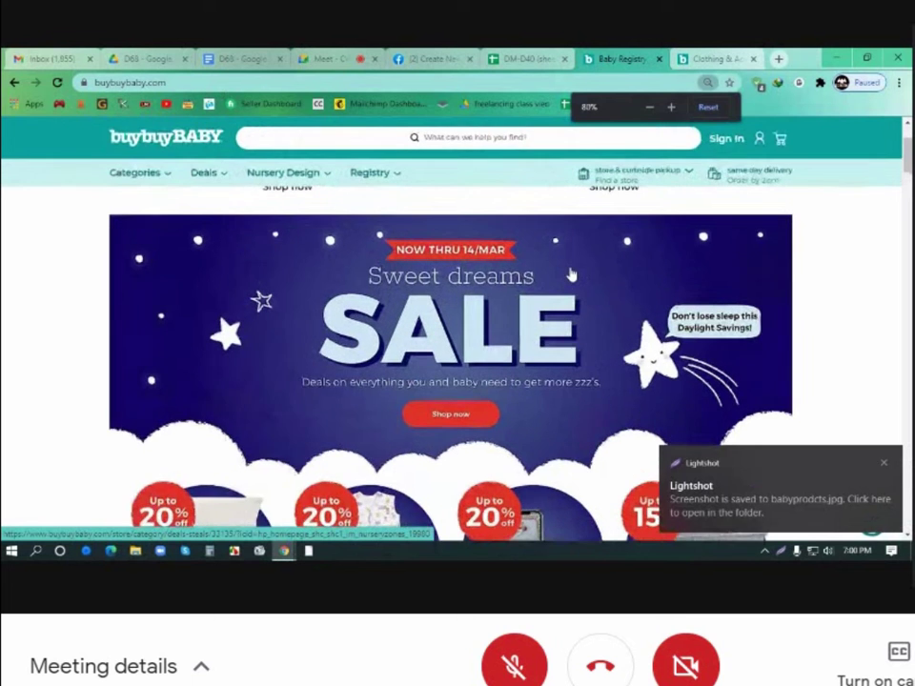
{"action": "key", "text": "ctrl+plus"}
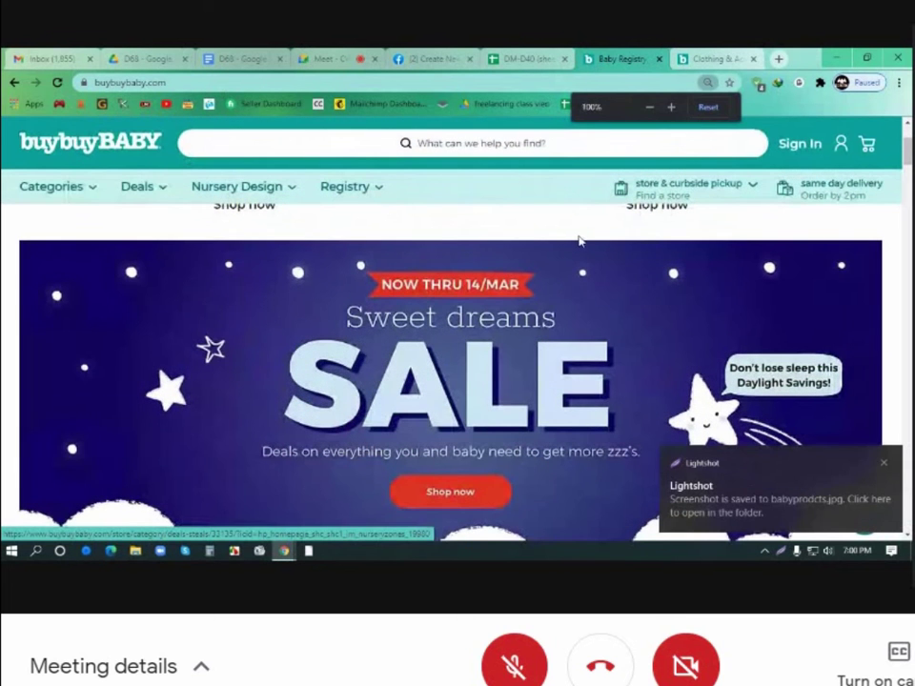
Step: Add the babyprodcts image from the Desktop as the photo of the Facebook offer
{"action": "left_click", "coordinate": [420, 56]}
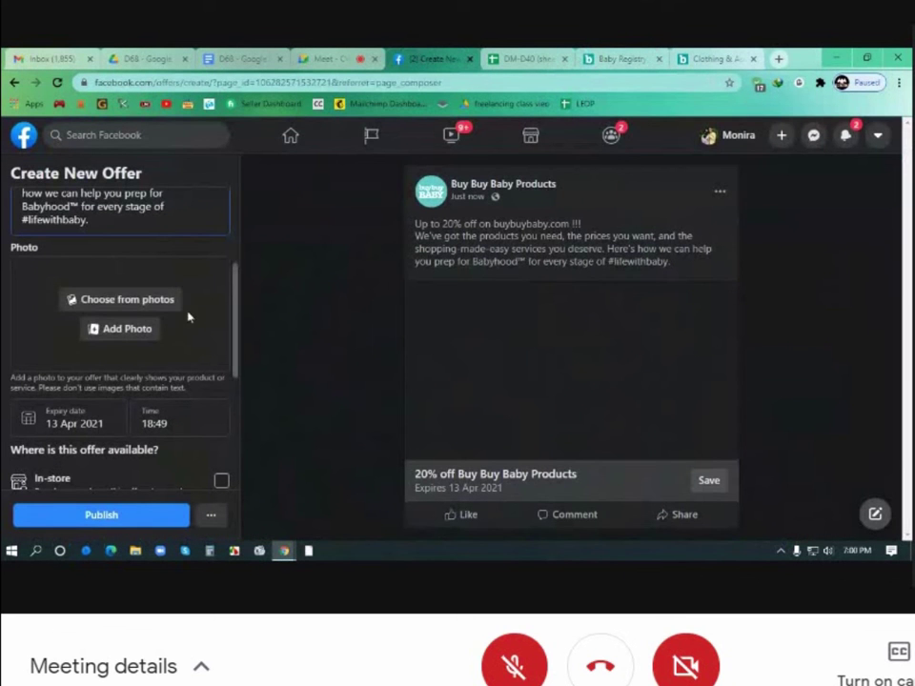
{"action": "left_click", "coordinate": [124, 303]}
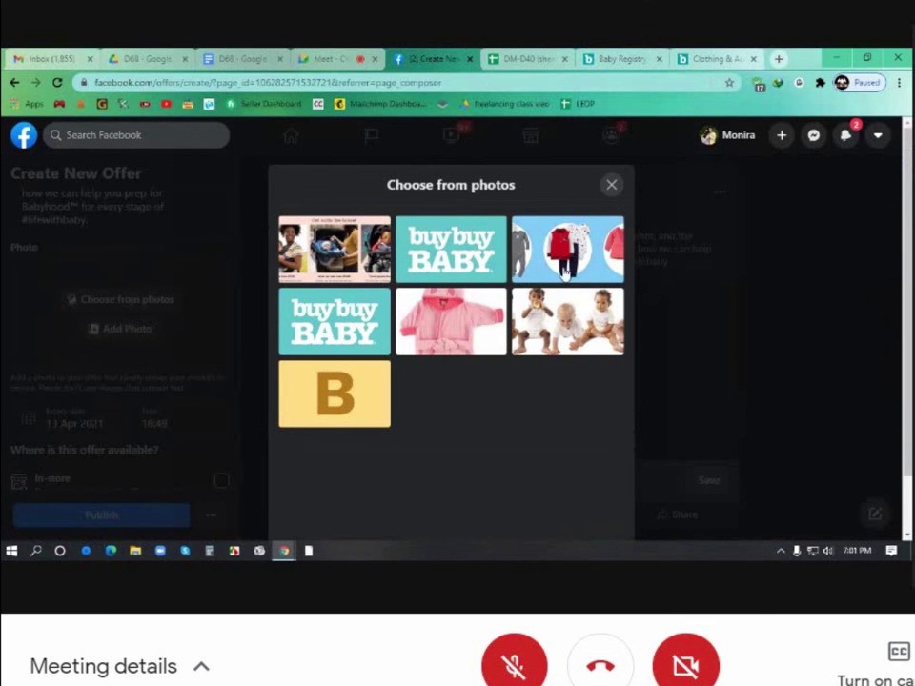
{"action": "left_click", "coordinate": [611, 186]}
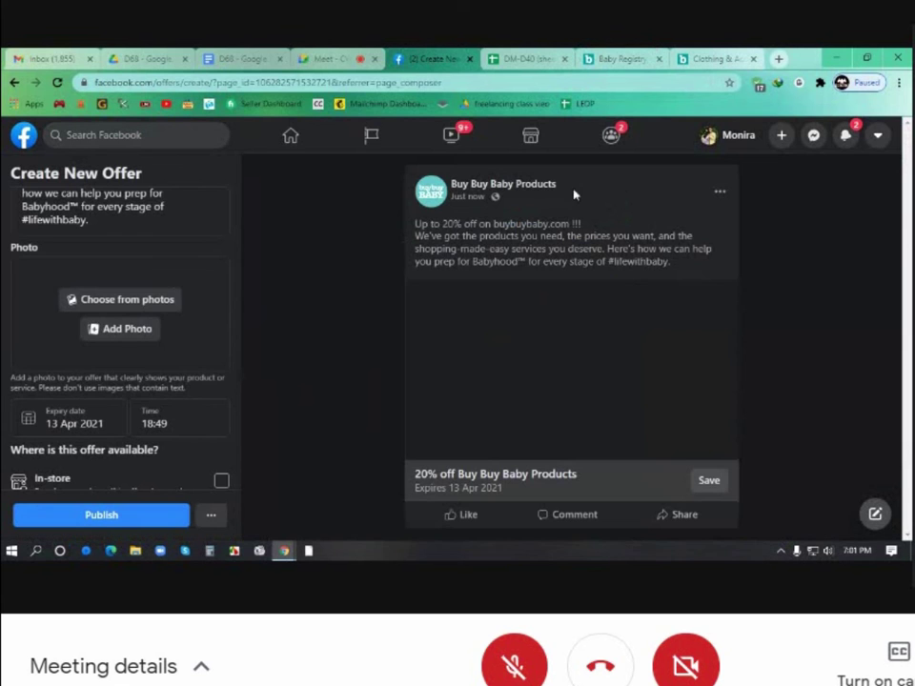
{"action": "left_click", "coordinate": [136, 329]}
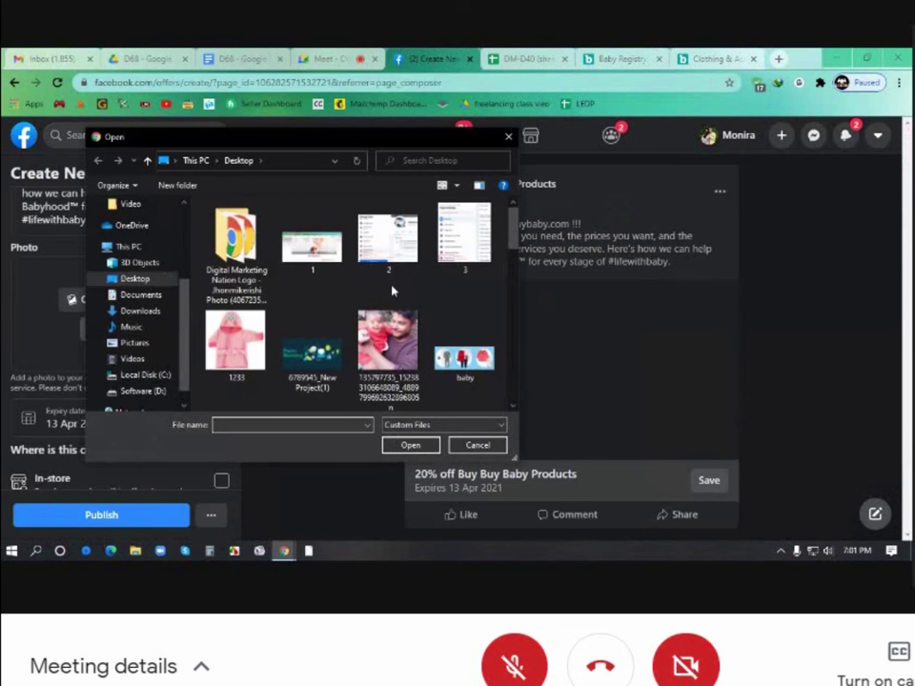
{"action": "scroll", "coordinate": [391, 290], "scroll_direction": "down", "scroll_amount": 1}
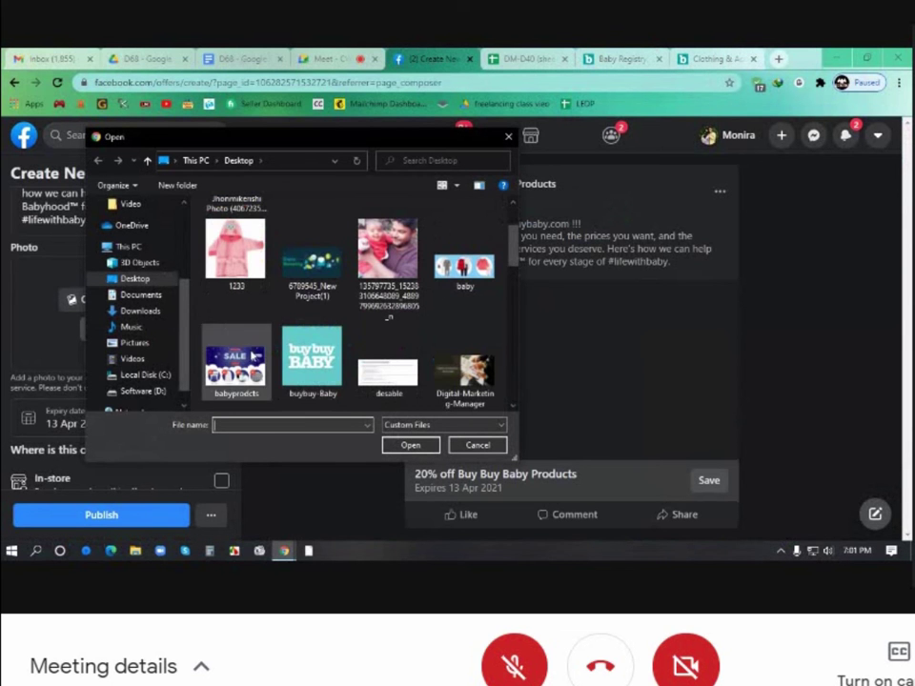
{"action": "left_click", "coordinate": [236, 360]}
{"action": "key", "text": "Return"}
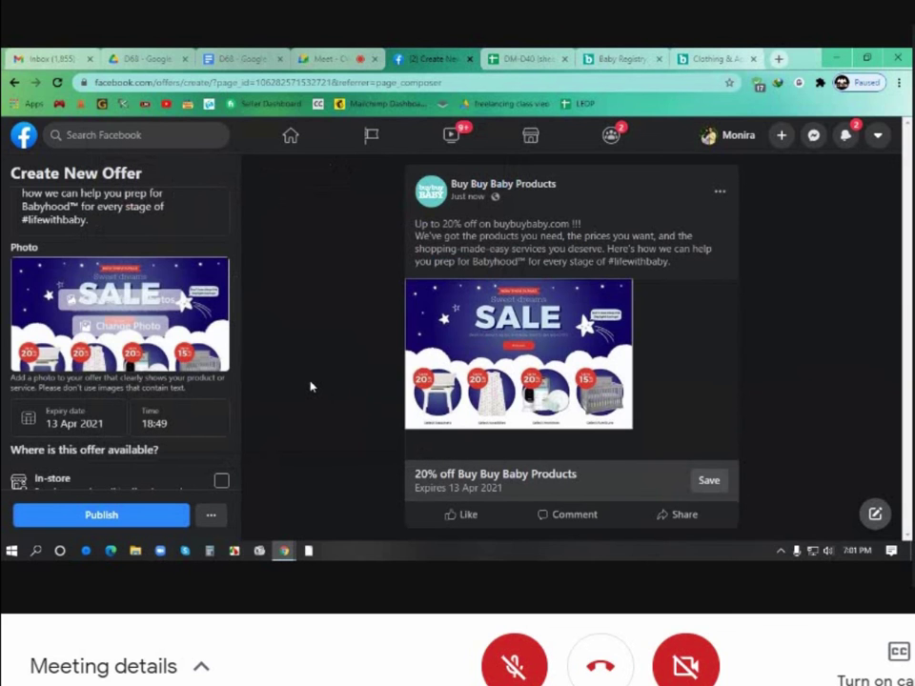
Step: Review the offer's expiry and availability options, and look through the sale banner and product sections on the buybuy BABY home page
{"action": "scroll", "coordinate": [191, 328], "scroll_direction": "down", "scroll_amount": 3}
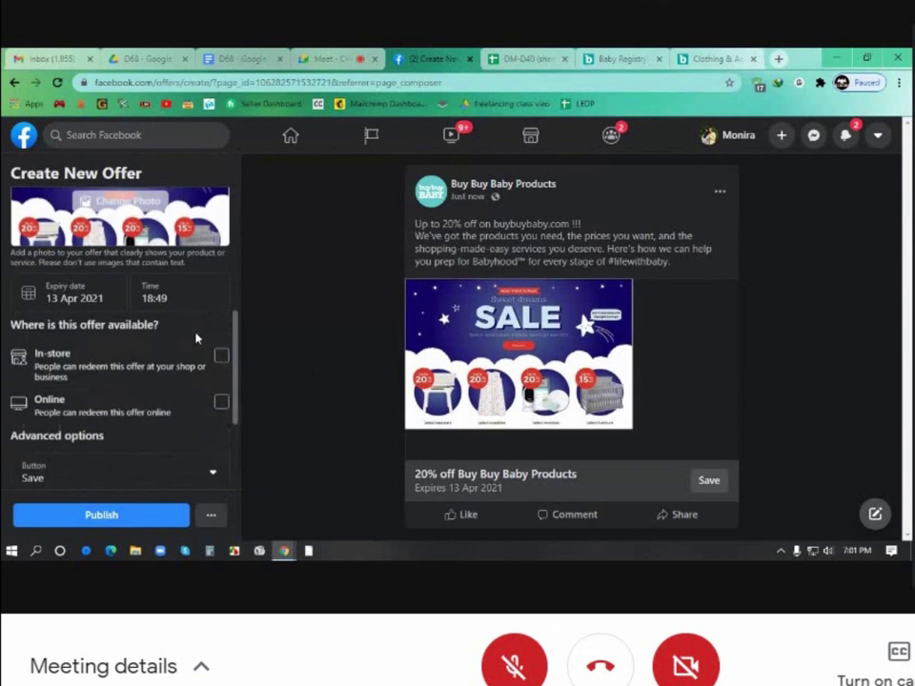
{"action": "scroll", "coordinate": [197, 338], "scroll_direction": "up", "scroll_amount": 1}
{"action": "scroll", "coordinate": [196, 331], "scroll_direction": "down", "scroll_amount": 1}
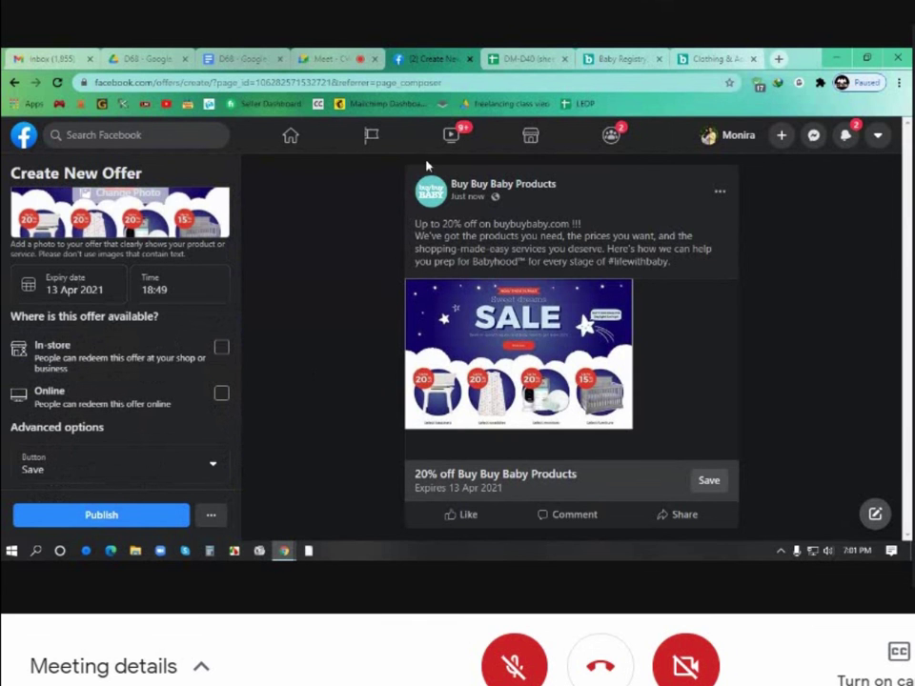
{"action": "left_click", "coordinate": [625, 59]}
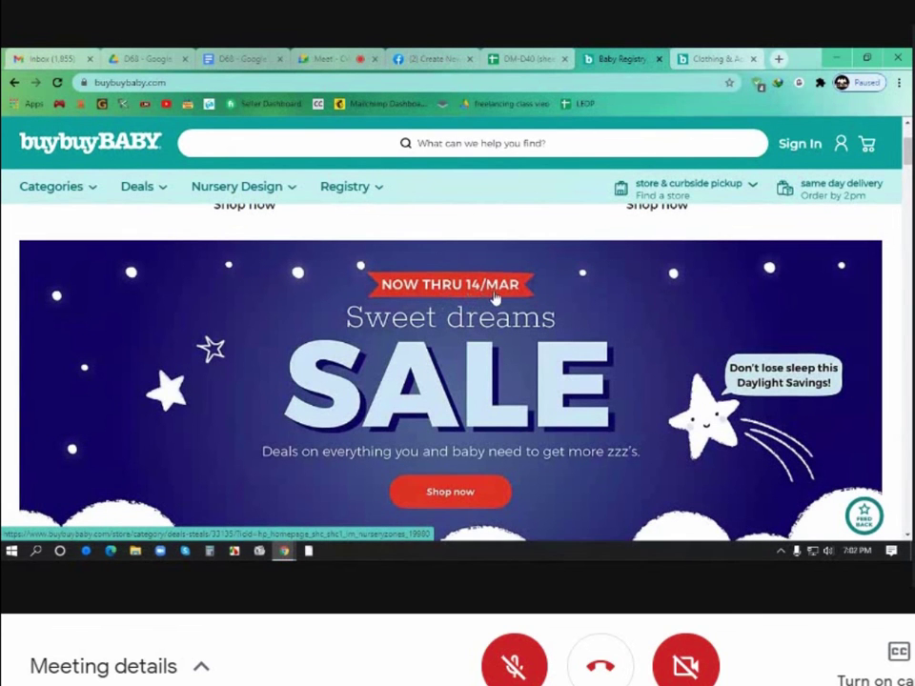
{"action": "scroll", "coordinate": [496, 298], "scroll_direction": "down", "scroll_amount": 5}
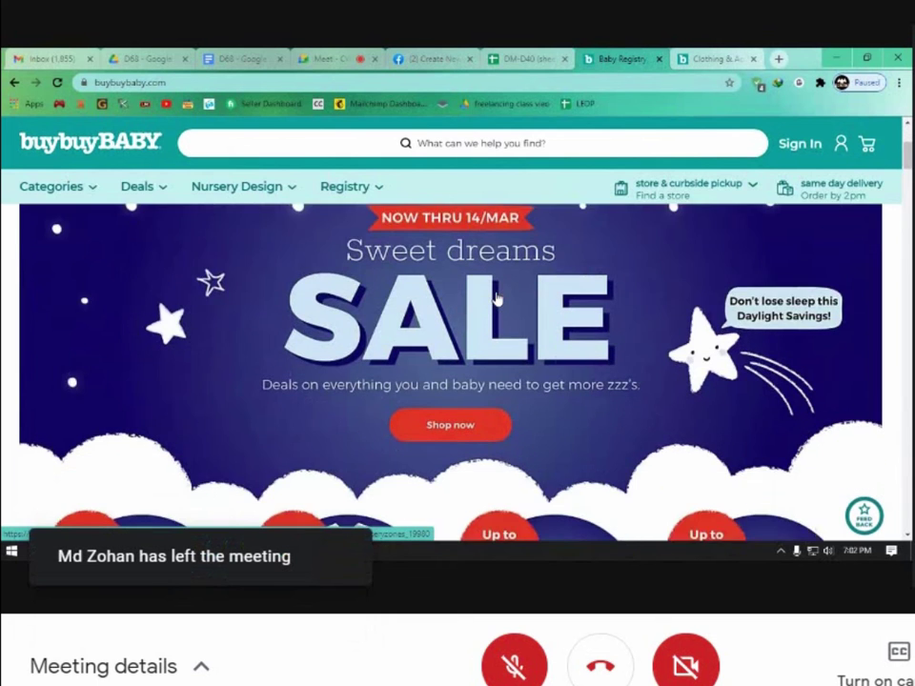
{"action": "scroll", "coordinate": [495, 298], "scroll_direction": "down", "scroll_amount": 6}
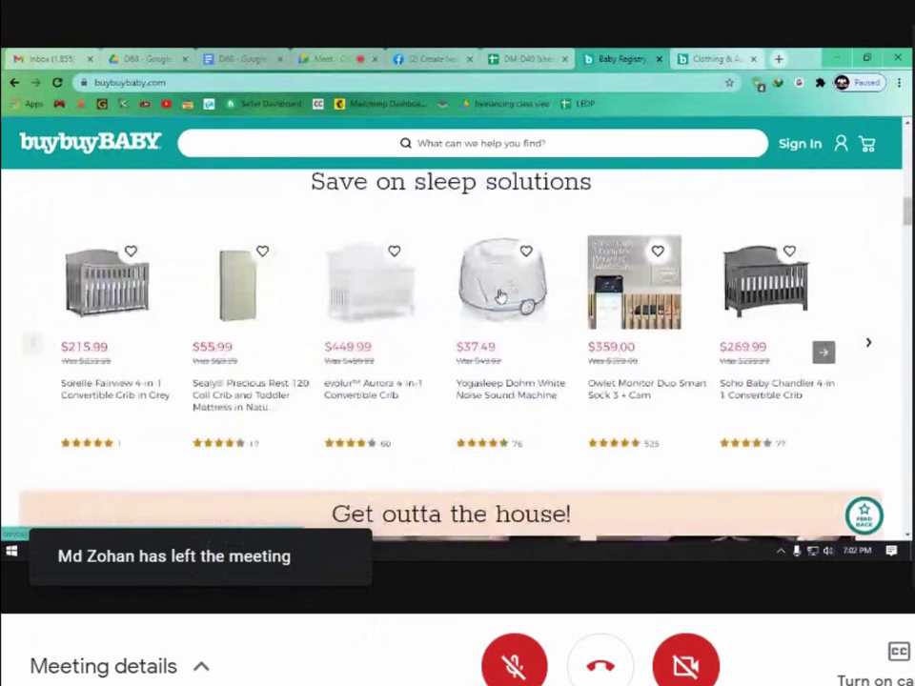
{"action": "scroll", "coordinate": [499, 298], "scroll_direction": "down", "scroll_amount": 2}
{"action": "scroll", "coordinate": [498, 299], "scroll_direction": "up", "scroll_amount": 3}
{"action": "scroll", "coordinate": [499, 297], "scroll_direction": "up", "scroll_amount": 10}
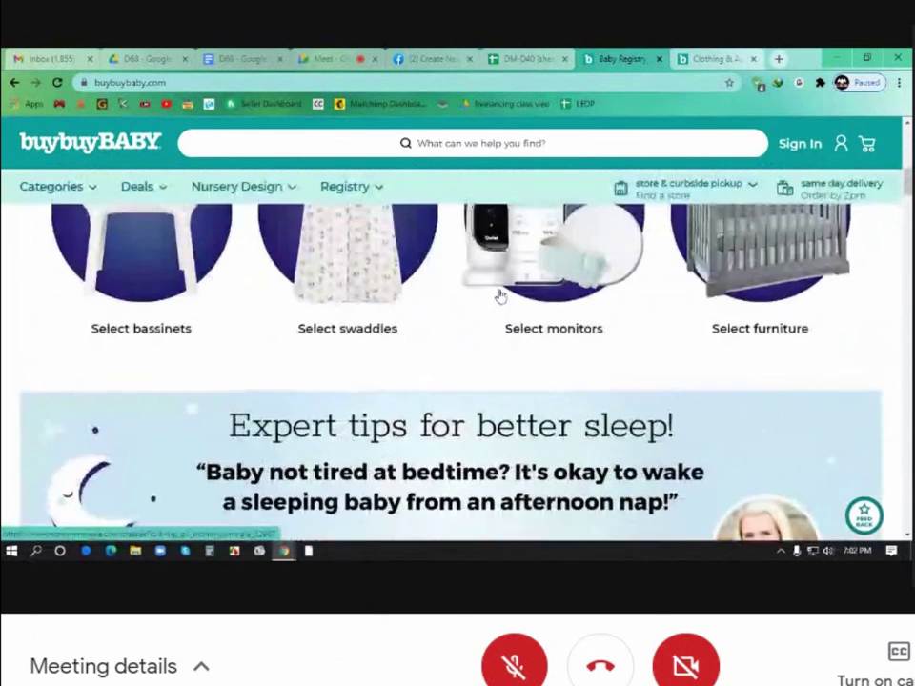
{"action": "scroll", "coordinate": [459, 301], "scroll_direction": "up", "scroll_amount": 1}
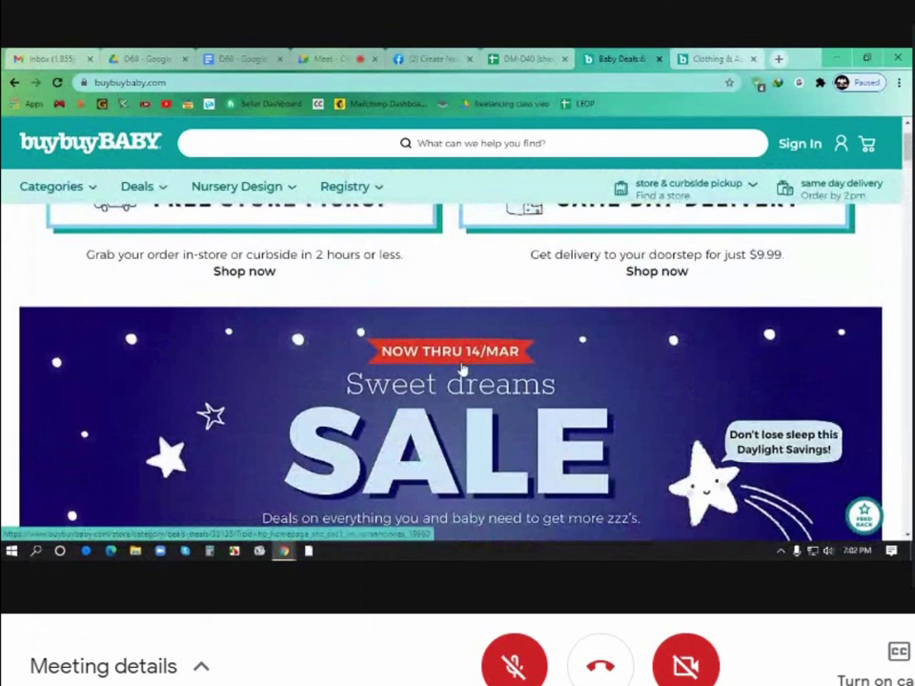
Step: Open the Sweet dreams sale page and look through its deals down to the baby monitors
{"action": "left_click", "coordinate": [462, 370]}
{"action": "scroll", "coordinate": [463, 369], "scroll_direction": "down", "scroll_amount": 2}
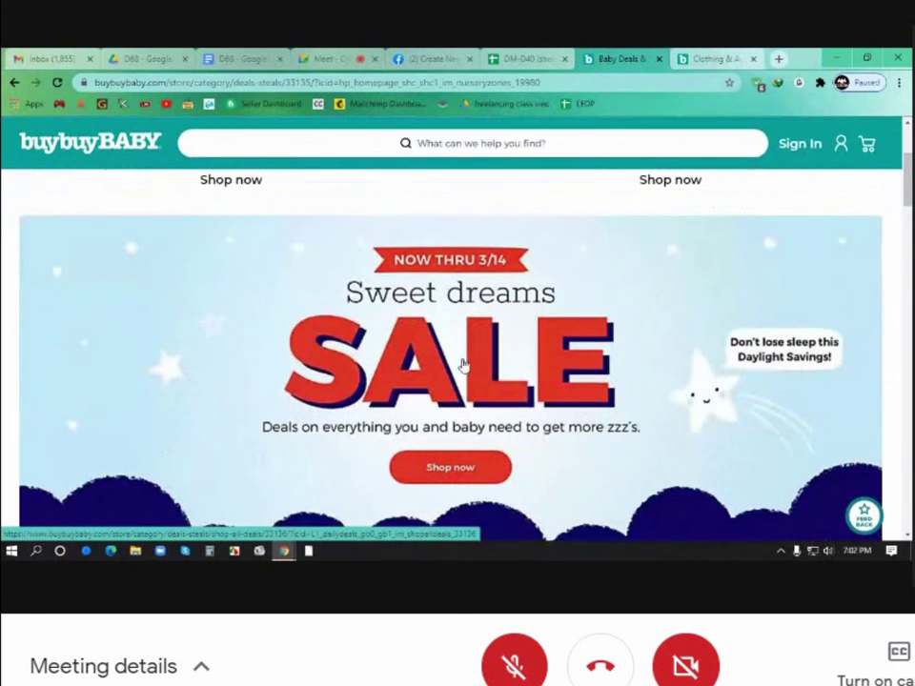
{"action": "scroll", "coordinate": [462, 366], "scroll_direction": "down", "scroll_amount": 5}
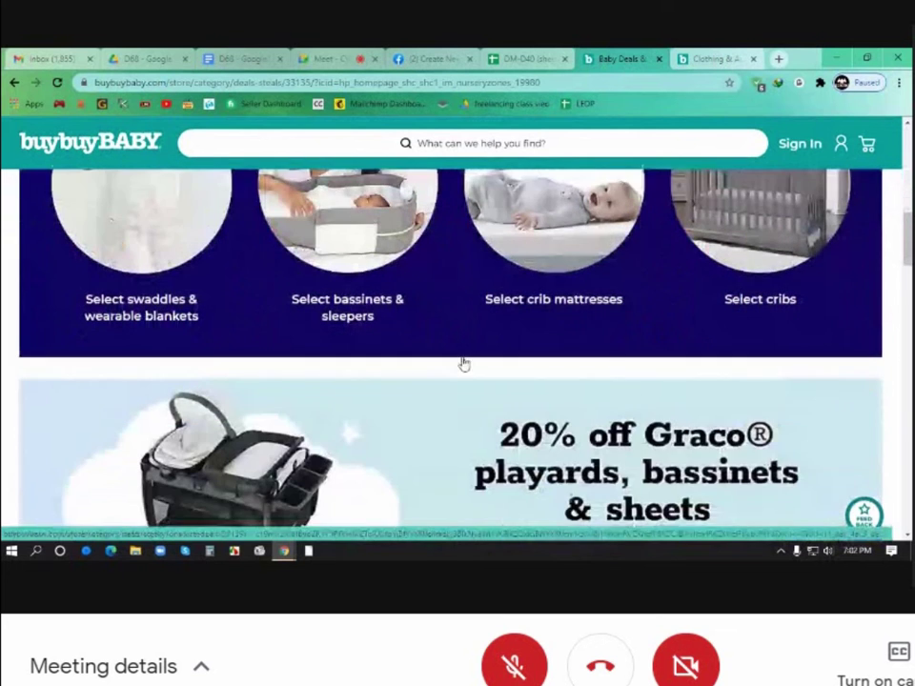
{"action": "scroll", "coordinate": [463, 362], "scroll_direction": "down", "scroll_amount": 1}
{"action": "scroll", "coordinate": [463, 363], "scroll_direction": "down", "scroll_amount": 1}
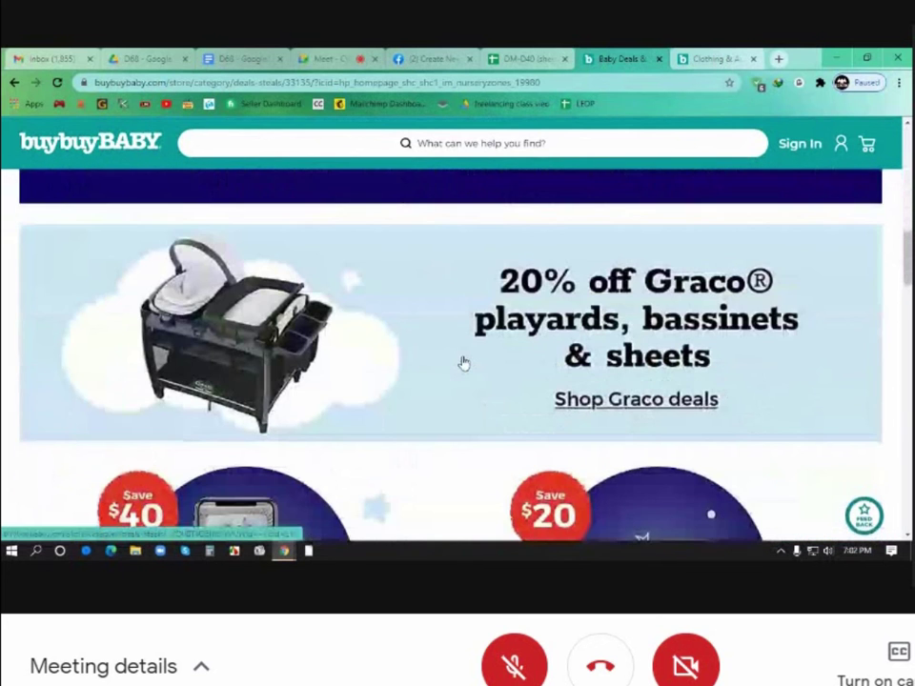
{"action": "scroll", "coordinate": [464, 363], "scroll_direction": "down", "scroll_amount": 1}
{"action": "scroll", "coordinate": [463, 364], "scroll_direction": "down", "scroll_amount": 3}
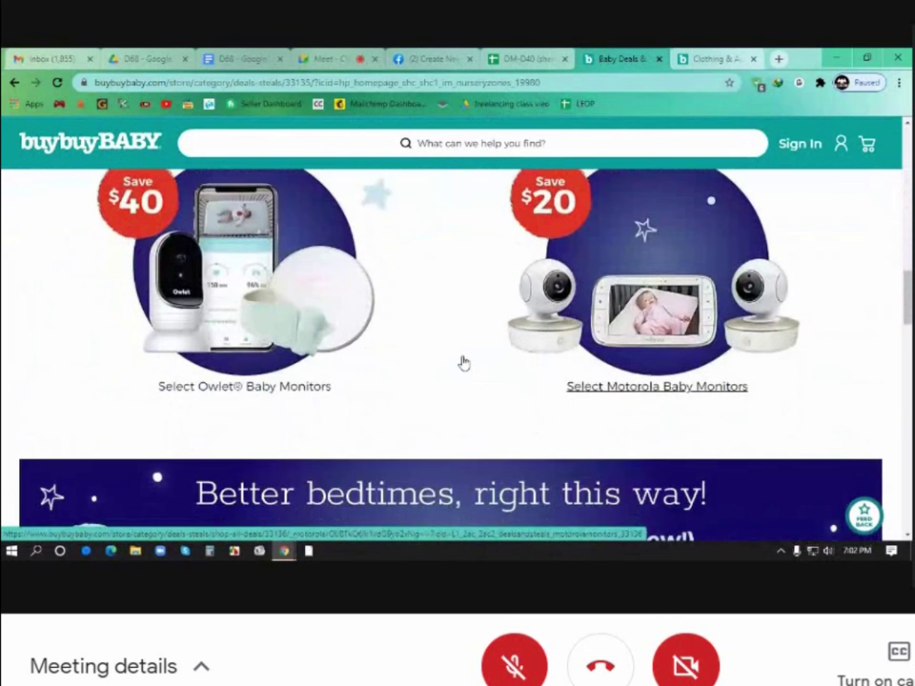
Step: Open the Owlet Baby Monitors deals and look at the listed products
{"action": "scroll", "coordinate": [461, 363], "scroll_direction": "up", "scroll_amount": 2}
{"action": "left_click", "coordinate": [297, 315]}
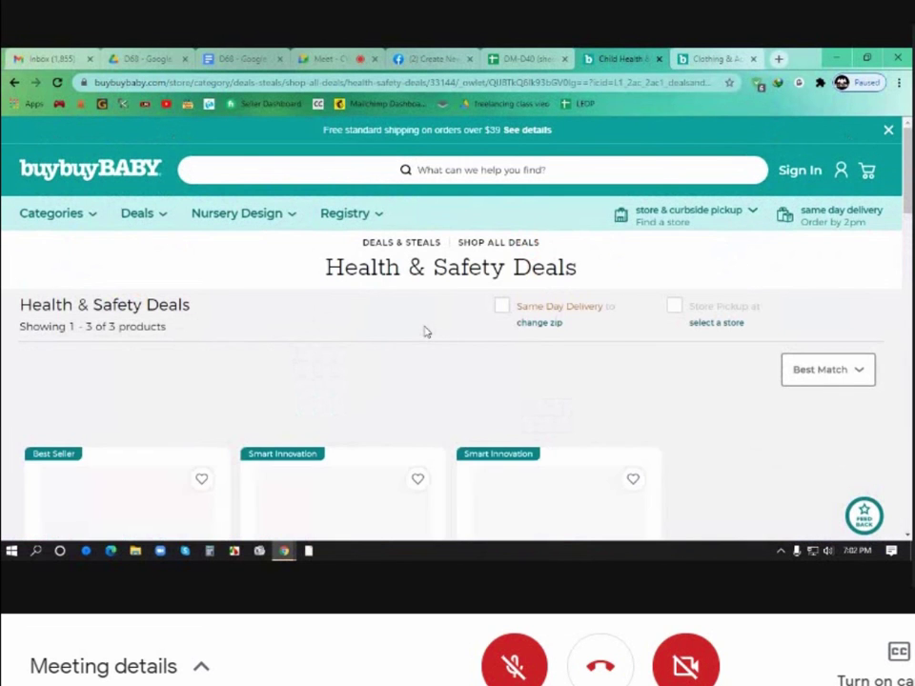
{"action": "scroll", "coordinate": [586, 384], "scroll_direction": "down", "scroll_amount": 3}
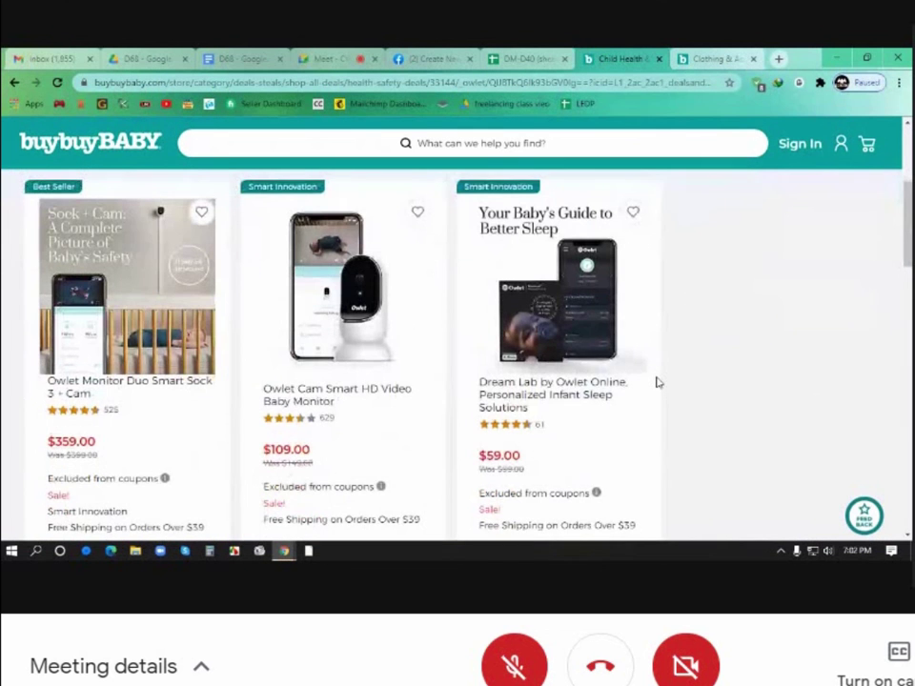
Step: Look over the Owlet monitor prices, return to the Facebook offer and view the calendar for its expiry date
{"action": "scroll", "coordinate": [655, 383], "scroll_direction": "down", "scroll_amount": 2}
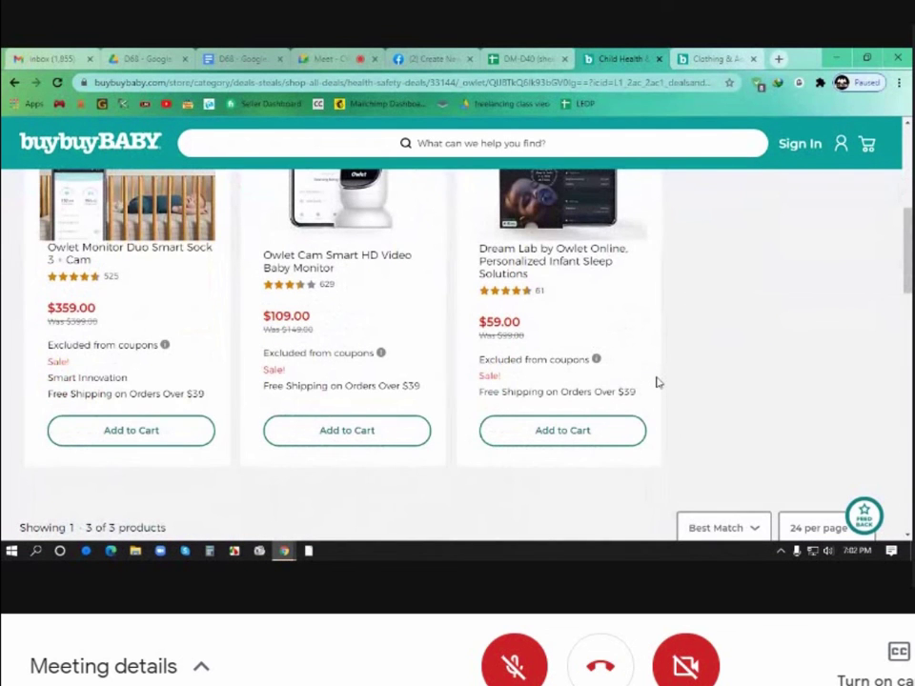
{"action": "scroll", "coordinate": [655, 382], "scroll_direction": "up", "scroll_amount": 5}
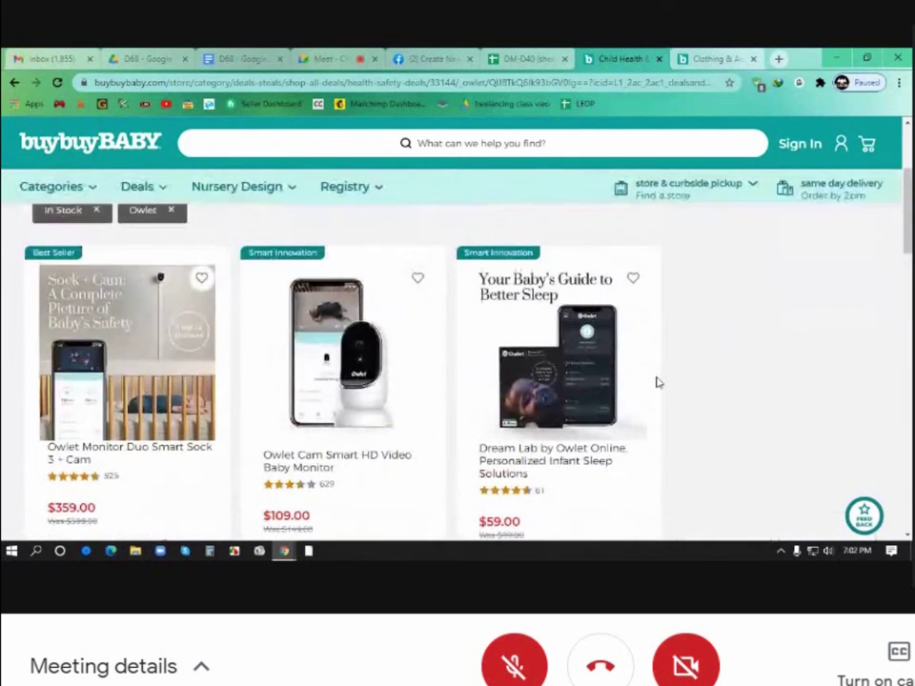
{"action": "left_click", "coordinate": [443, 59]}
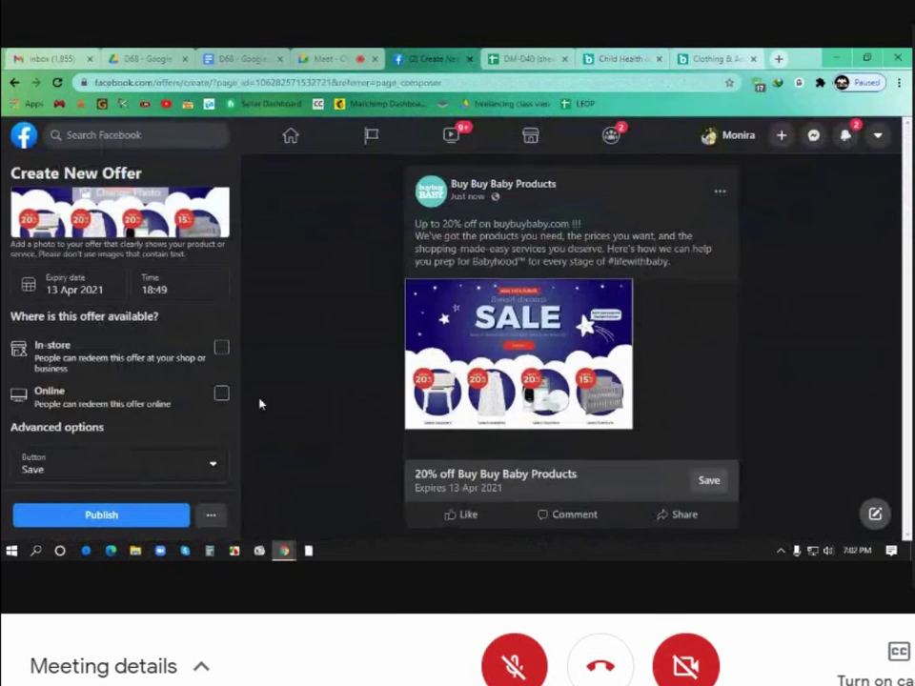
{"action": "left_click", "coordinate": [59, 289]}
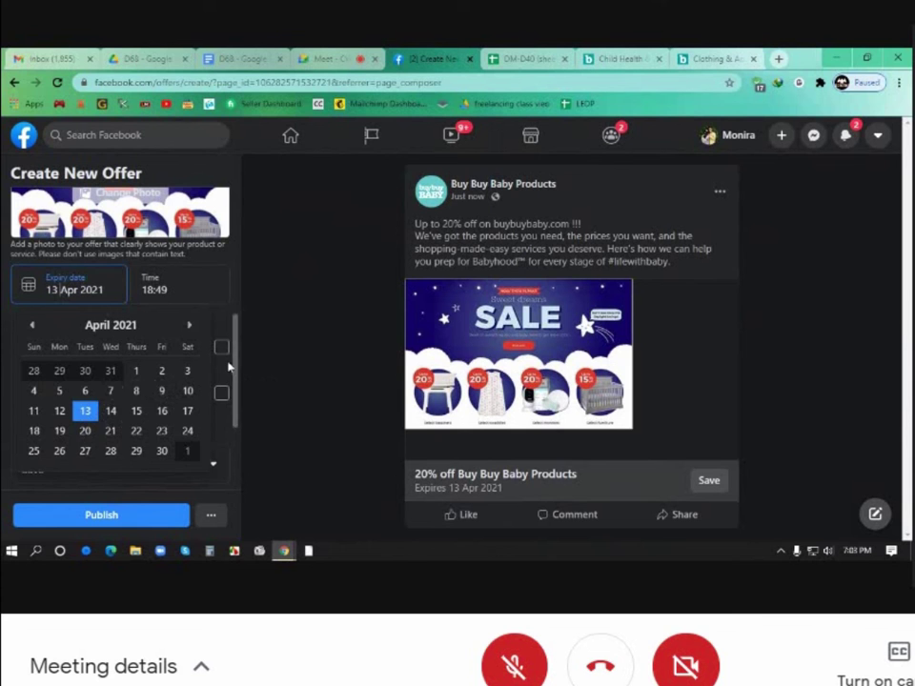
{"action": "left_click", "coordinate": [270, 356]}
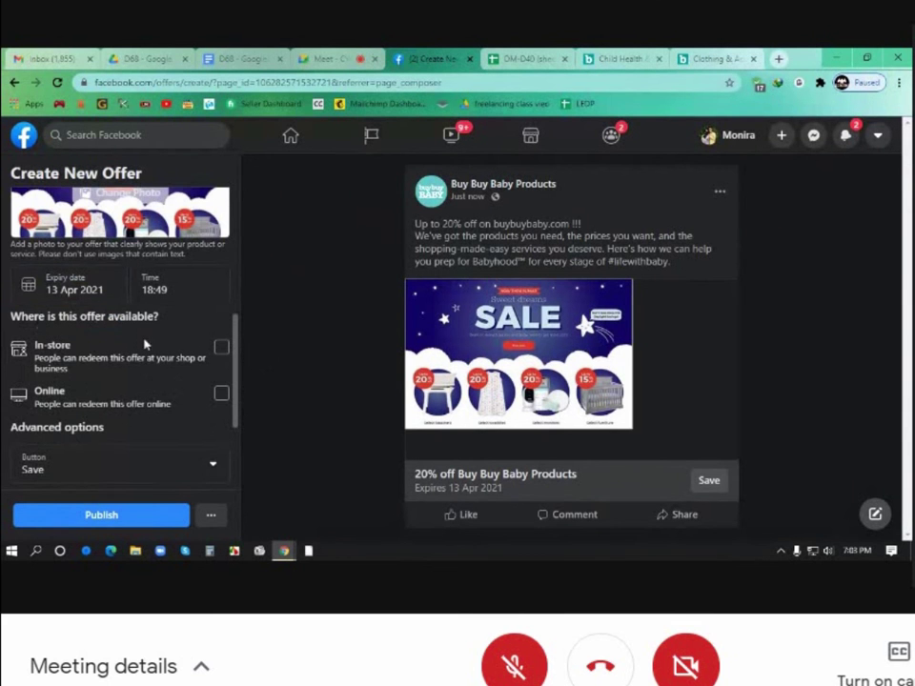
Step: Make the offer redeemable both In-store and Online
{"action": "scroll", "coordinate": [148, 347], "scroll_direction": "down", "scroll_amount": 1}
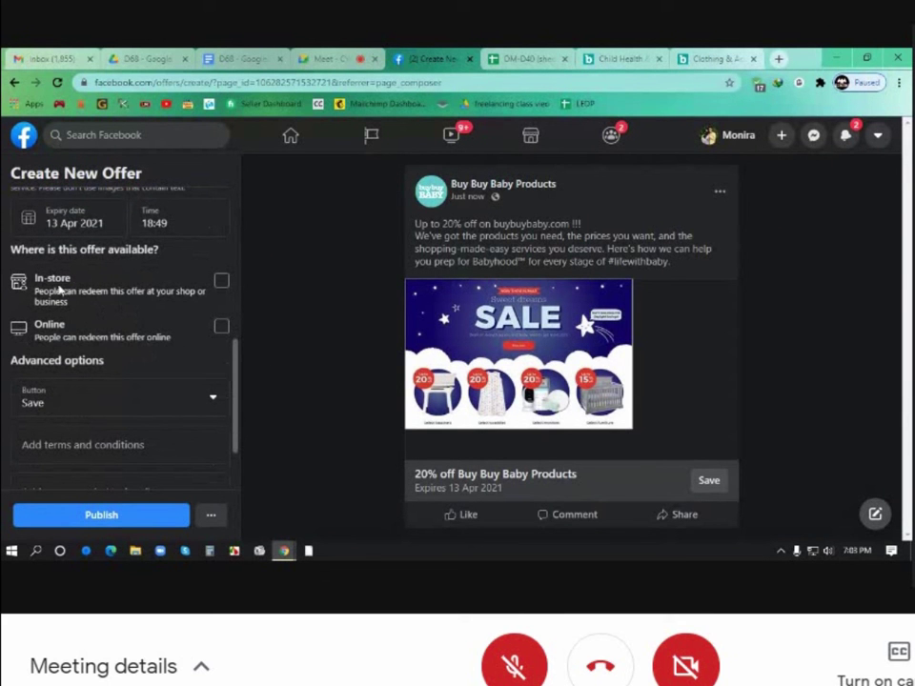
{"action": "left_click", "coordinate": [222, 288]}
{"action": "left_click", "coordinate": [222, 329]}
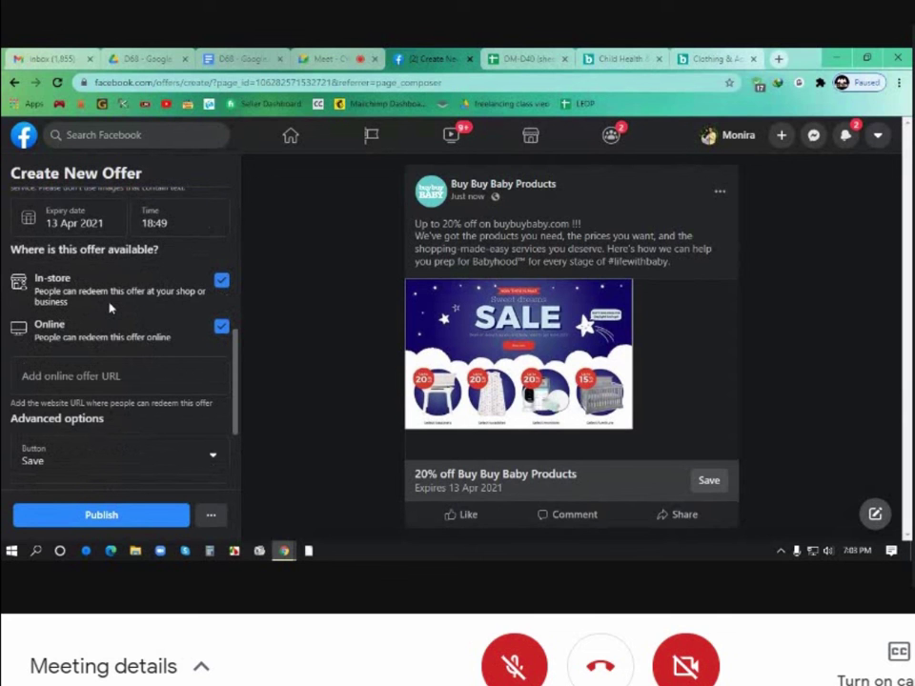
Step: Find the page to use for the online offer URL by returning from the Owlet listing to the buybuy BABY Deals page
{"action": "scroll", "coordinate": [124, 310], "scroll_direction": "down", "scroll_amount": 1}
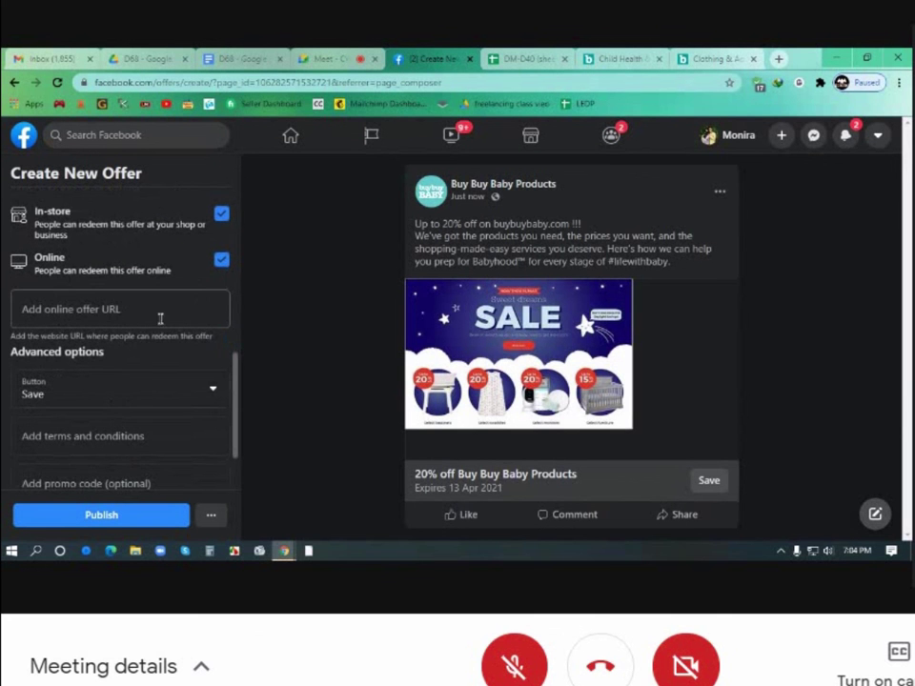
{"action": "left_click", "coordinate": [133, 317]}
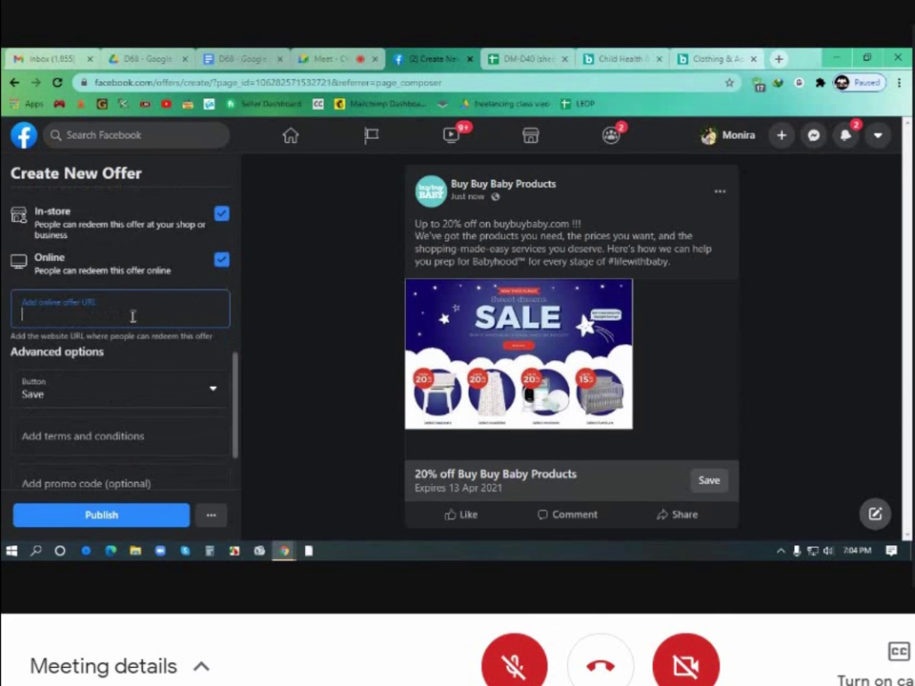
{"action": "left_click", "coordinate": [615, 59]}
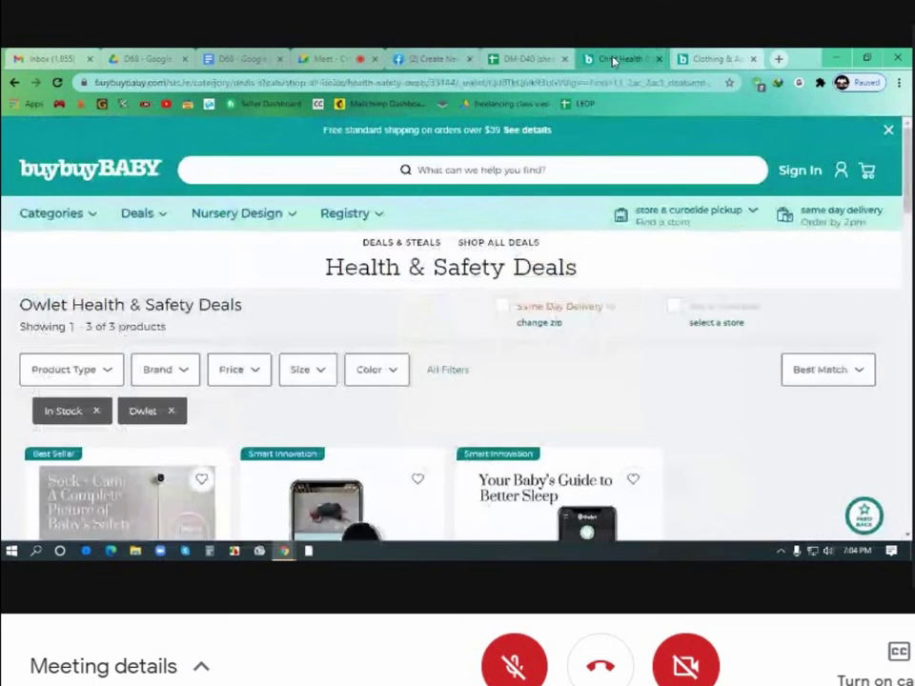
{"action": "scroll", "coordinate": [501, 375], "scroll_direction": "down", "scroll_amount": 2}
{"action": "scroll", "coordinate": [501, 376], "scroll_direction": "up", "scroll_amount": 2}
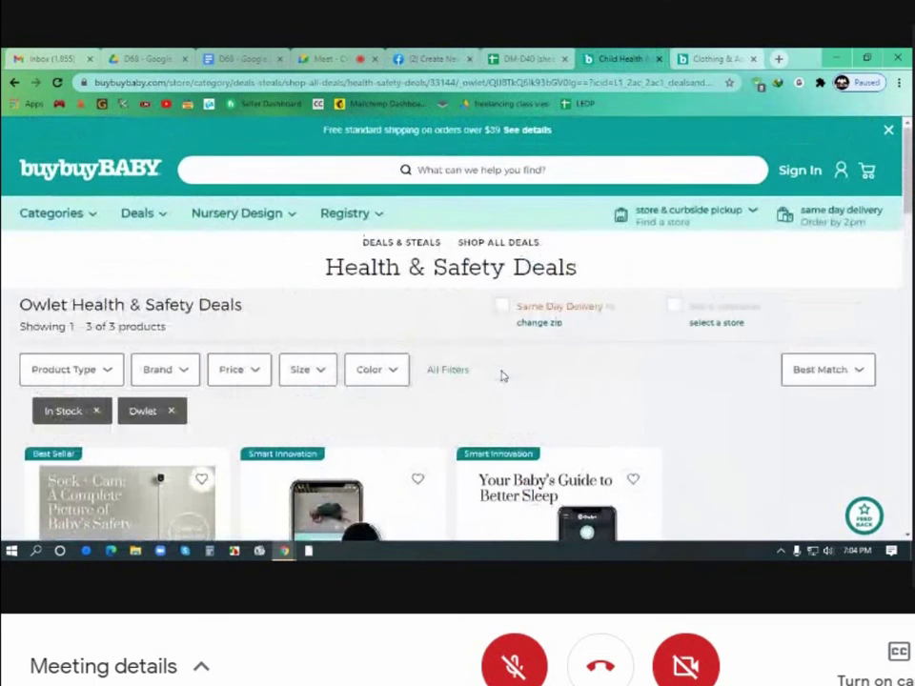
{"action": "left_click", "coordinate": [709, 58]}
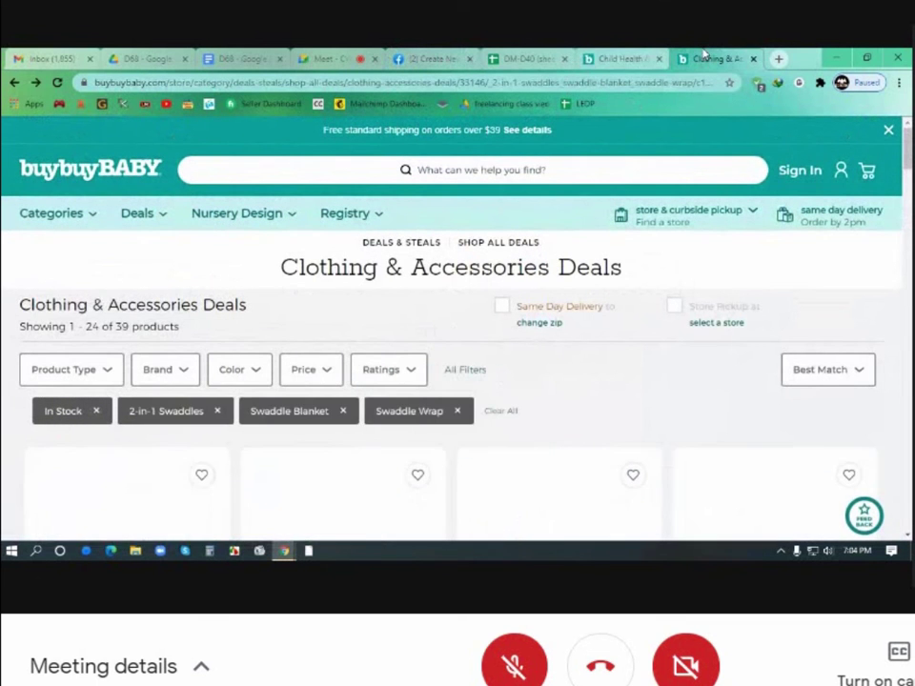
{"action": "left_click", "coordinate": [618, 59]}
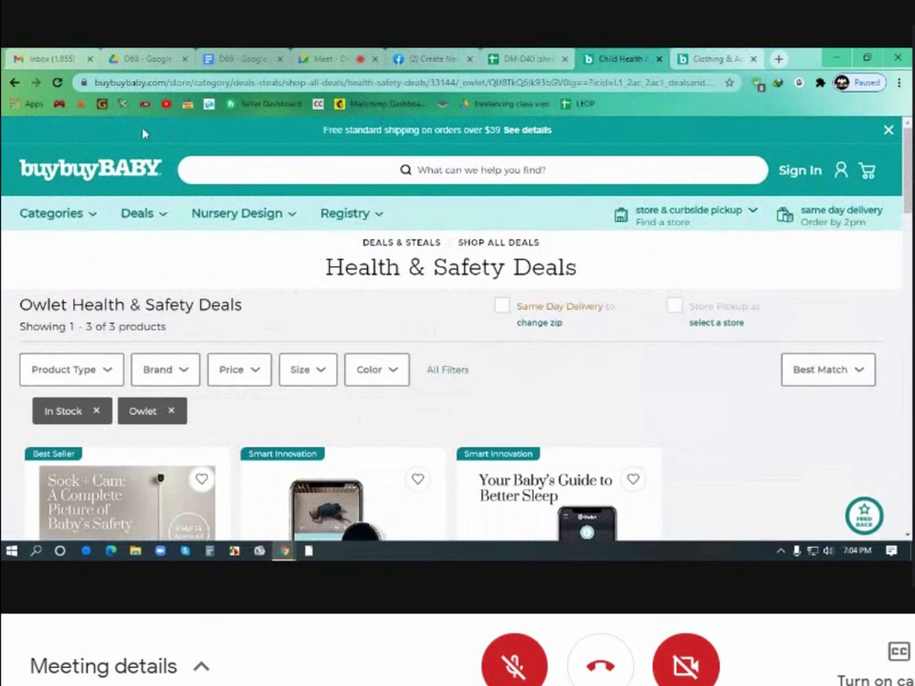
{"action": "left_click", "coordinate": [14, 84]}
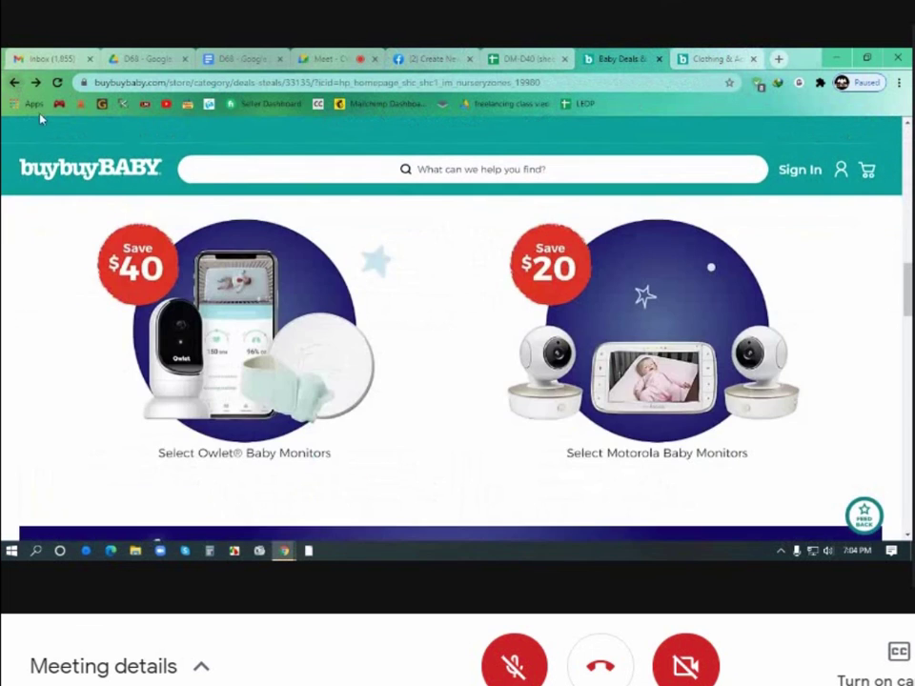
{"action": "scroll", "coordinate": [272, 318], "scroll_direction": "up", "scroll_amount": 10}
{"action": "scroll", "coordinate": [271, 318], "scroll_direction": "up", "scroll_amount": 5}
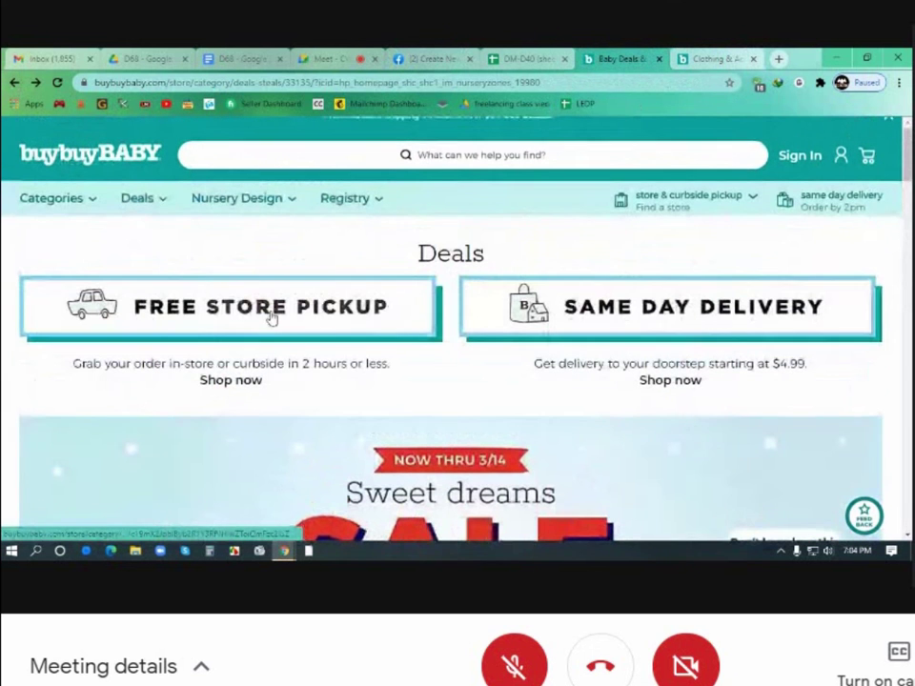
Step: Copy the web address of the buybuy BABY Deals page into the Facebook offer's online offer URL
{"action": "left_click", "coordinate": [315, 83]}
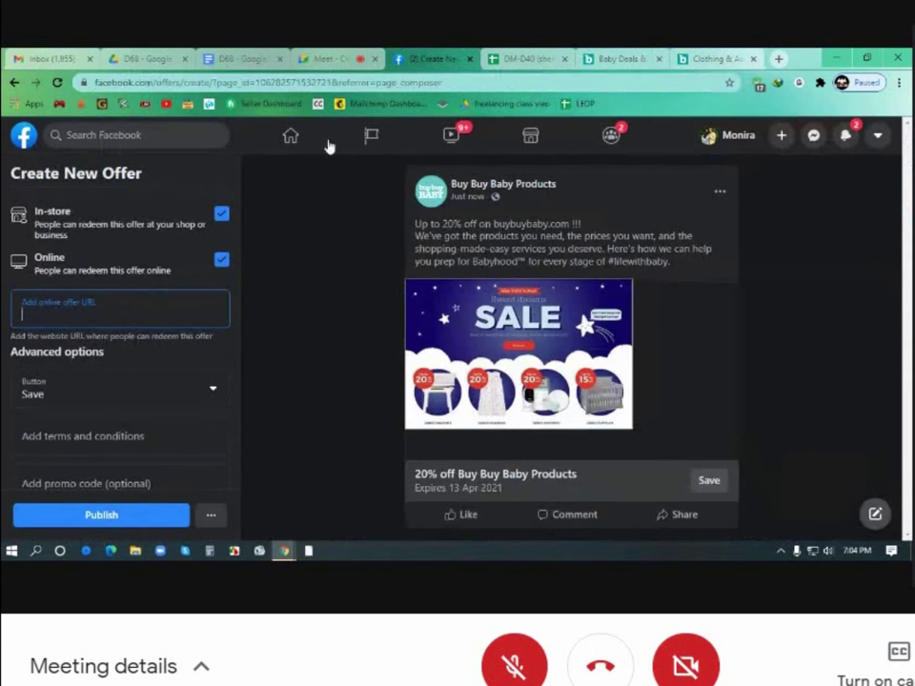
{"action": "left_click", "coordinate": [434, 58]}
{"action": "key", "text": "ctrl+v"}
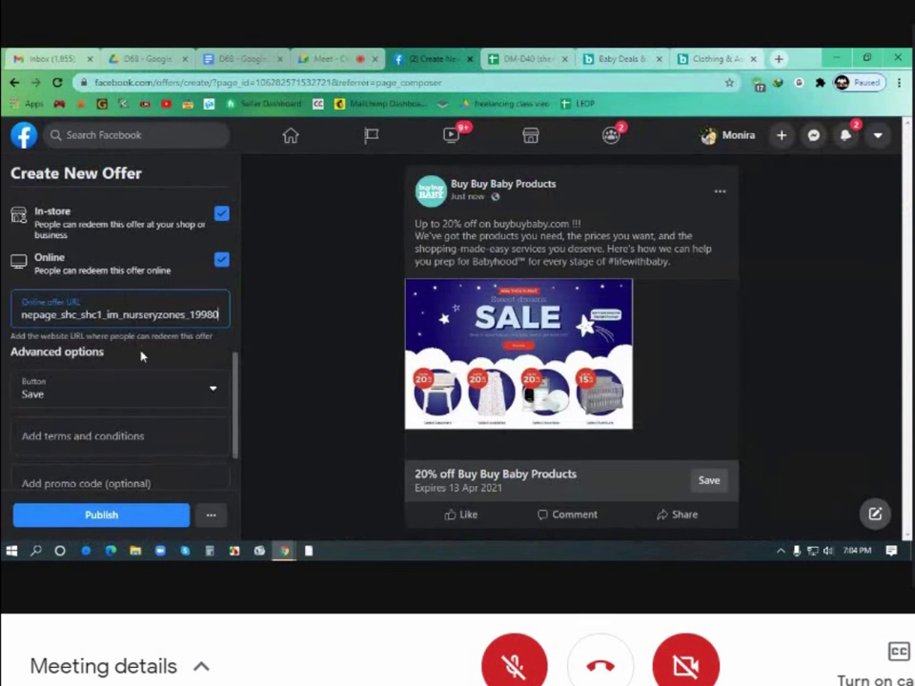
Step: Set the offer's call-to-action button to Shop Now
{"action": "scroll", "coordinate": [145, 364], "scroll_direction": "down", "scroll_amount": 1}
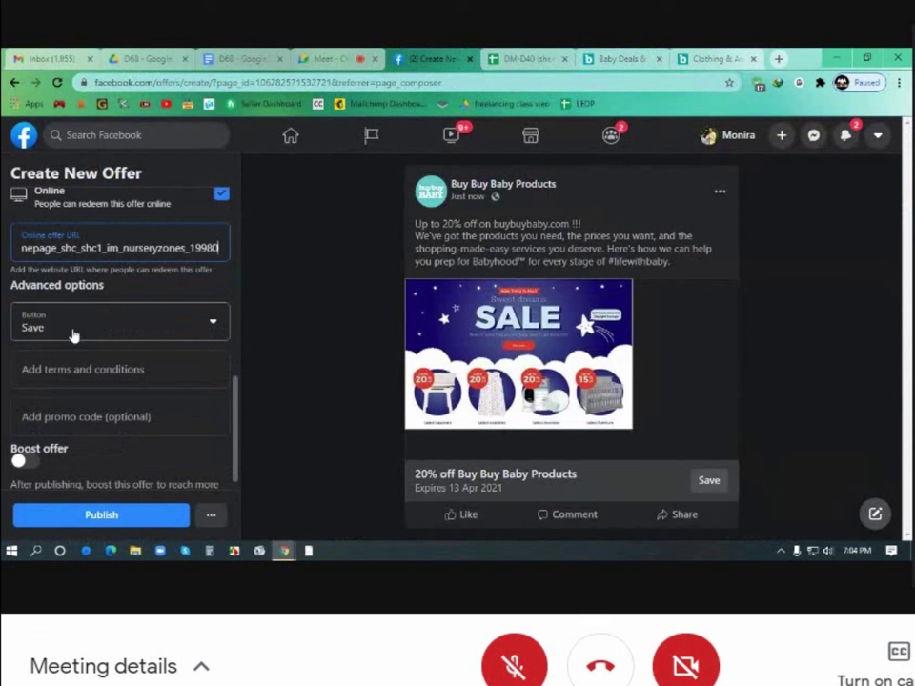
{"action": "left_click", "coordinate": [214, 324]}
{"action": "left_click", "coordinate": [216, 325]}
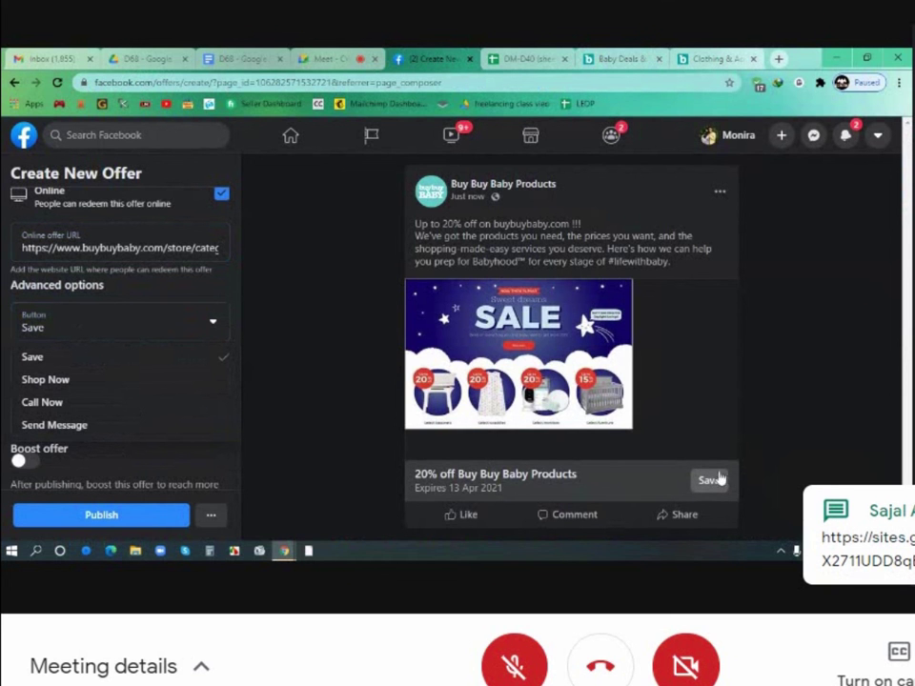
{"action": "left_click", "coordinate": [80, 381]}
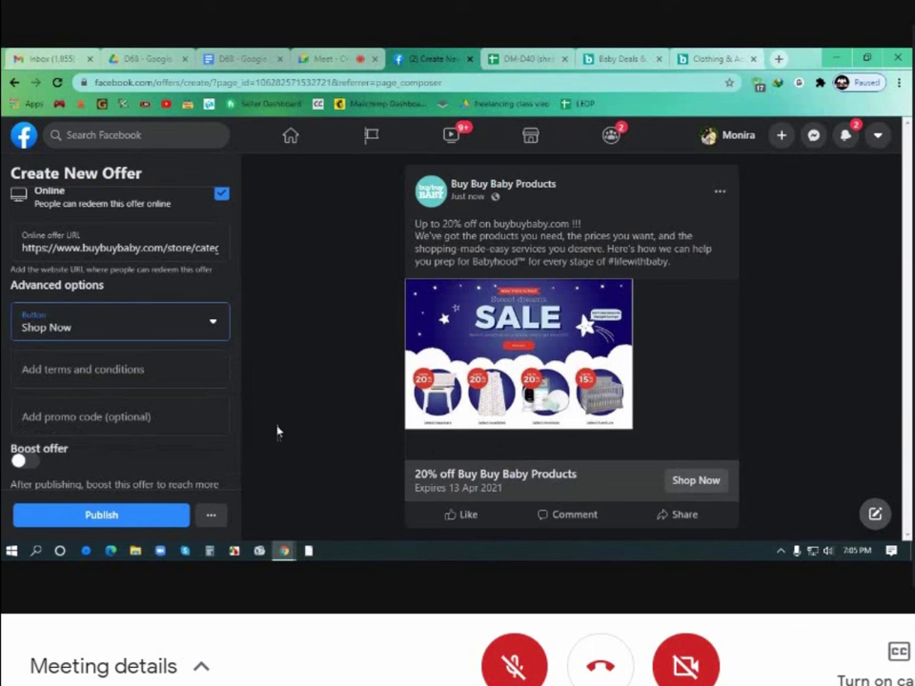
Step: Examine the offer's terms and conditions and optional promo code fields without entering anything
{"action": "scroll", "coordinate": [159, 417], "scroll_direction": "down", "scroll_amount": 1}
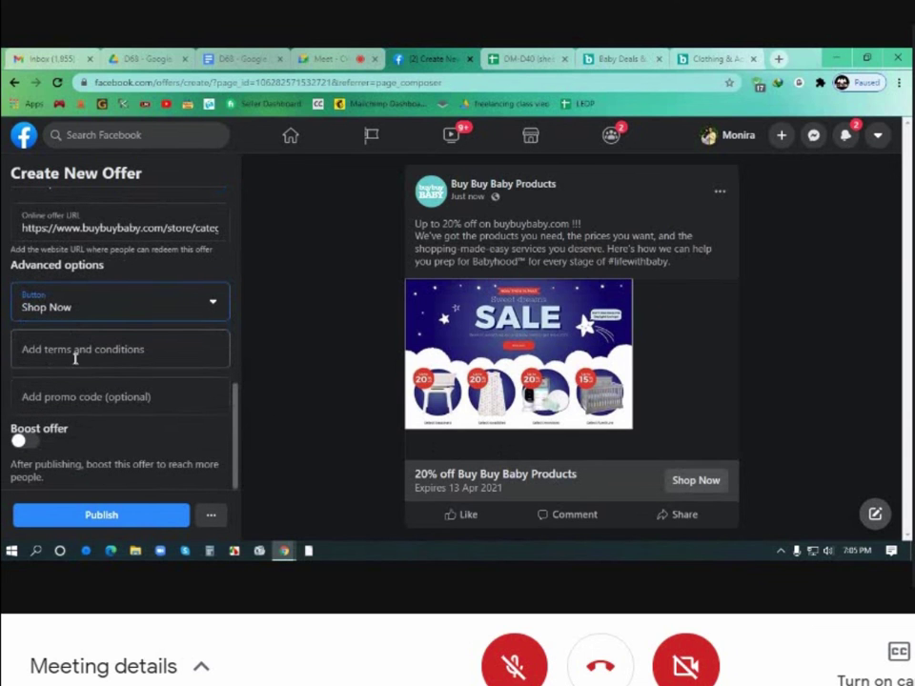
{"action": "left_click", "coordinate": [155, 355]}
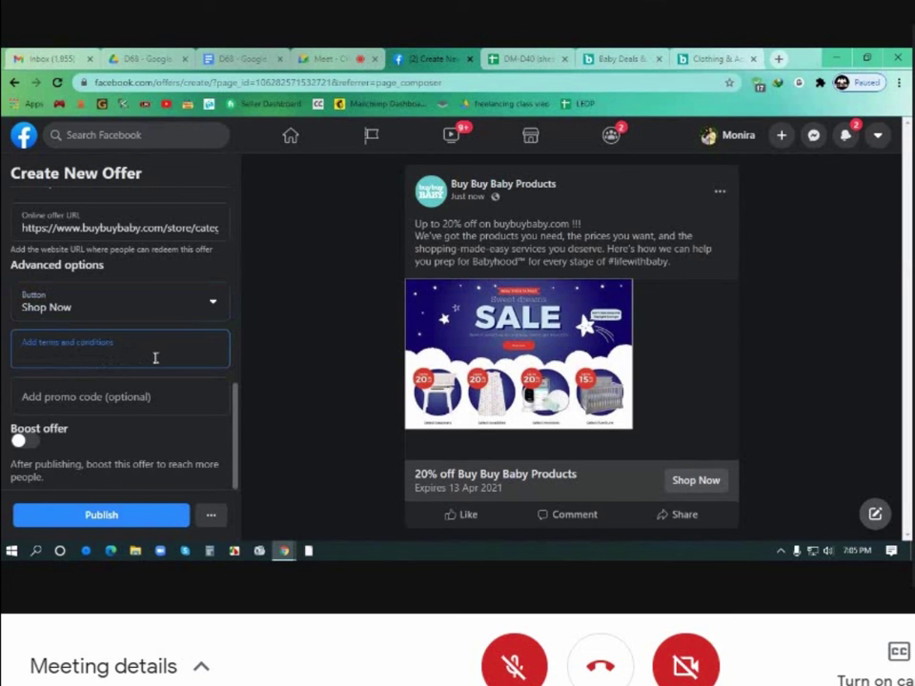
{"action": "left_click", "coordinate": [76, 401]}
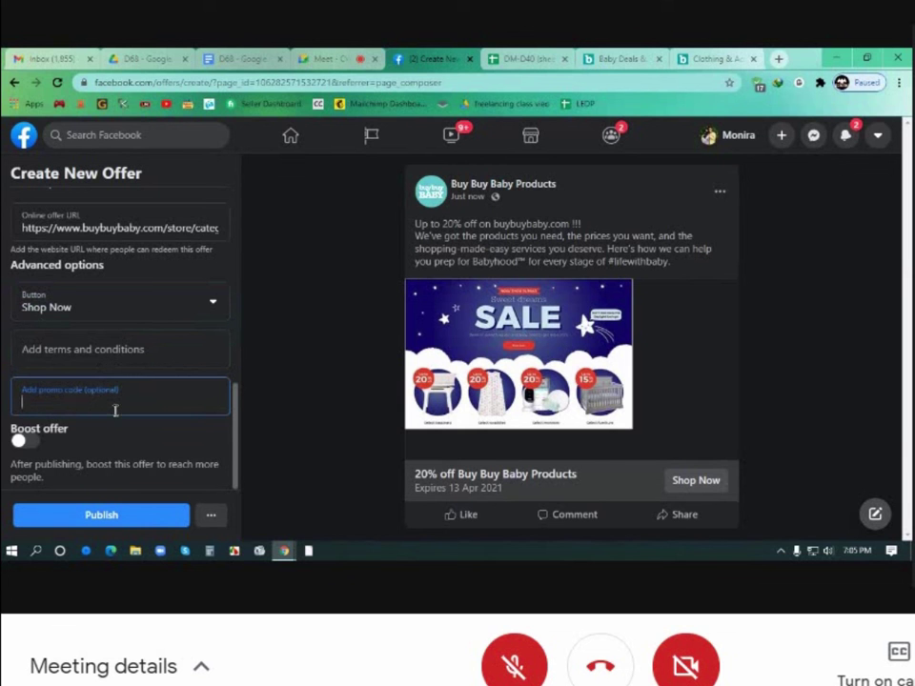
{"action": "left_click", "coordinate": [103, 355]}
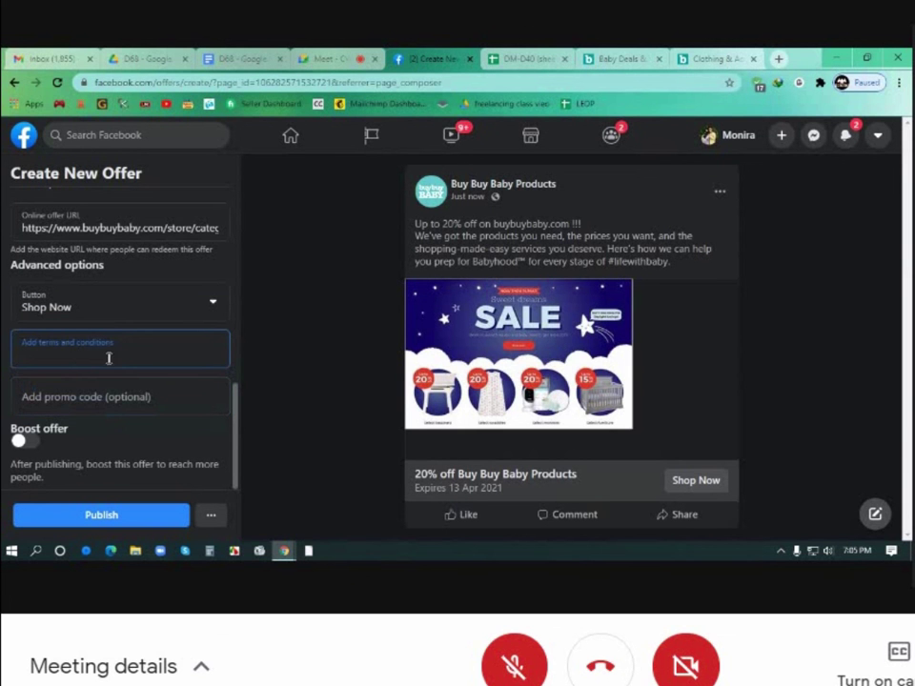
Step: Look through the buybuy BABY Deals page down to the footer links for terms information
{"action": "left_click", "coordinate": [608, 59]}
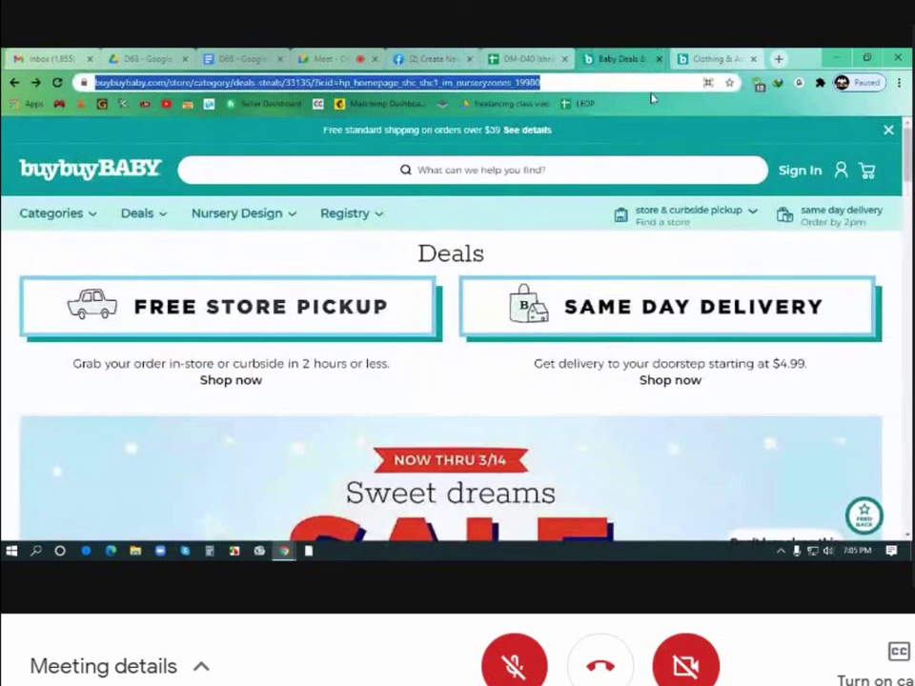
{"action": "scroll", "coordinate": [660, 266], "scroll_direction": "down", "scroll_amount": 5}
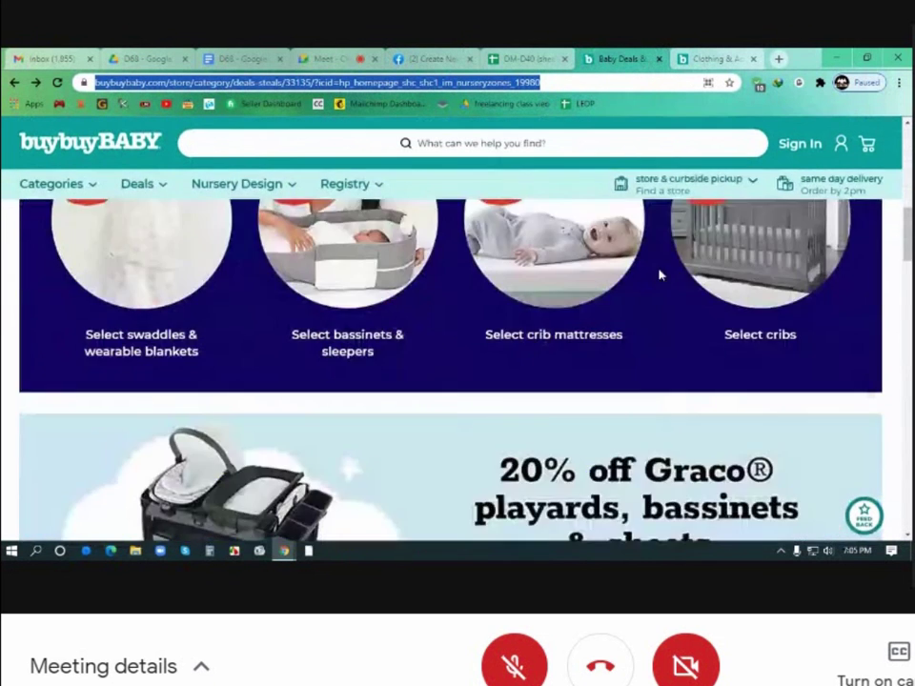
{"action": "scroll", "coordinate": [660, 274], "scroll_direction": "down", "scroll_amount": 10}
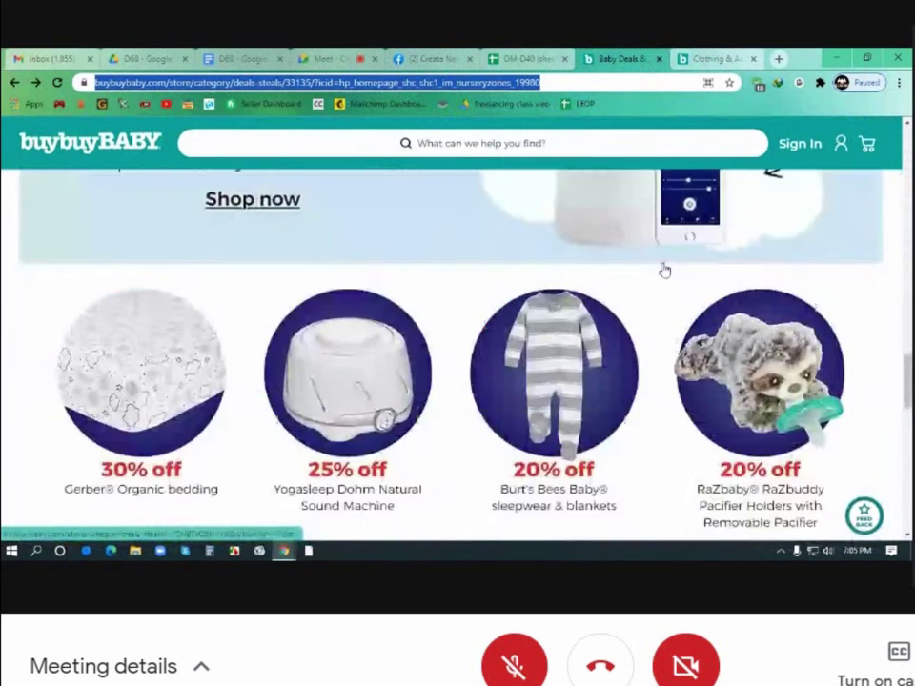
{"action": "scroll", "coordinate": [664, 271], "scroll_direction": "down", "scroll_amount": 10}
{"action": "scroll", "coordinate": [667, 263], "scroll_direction": "up", "scroll_amount": 2}
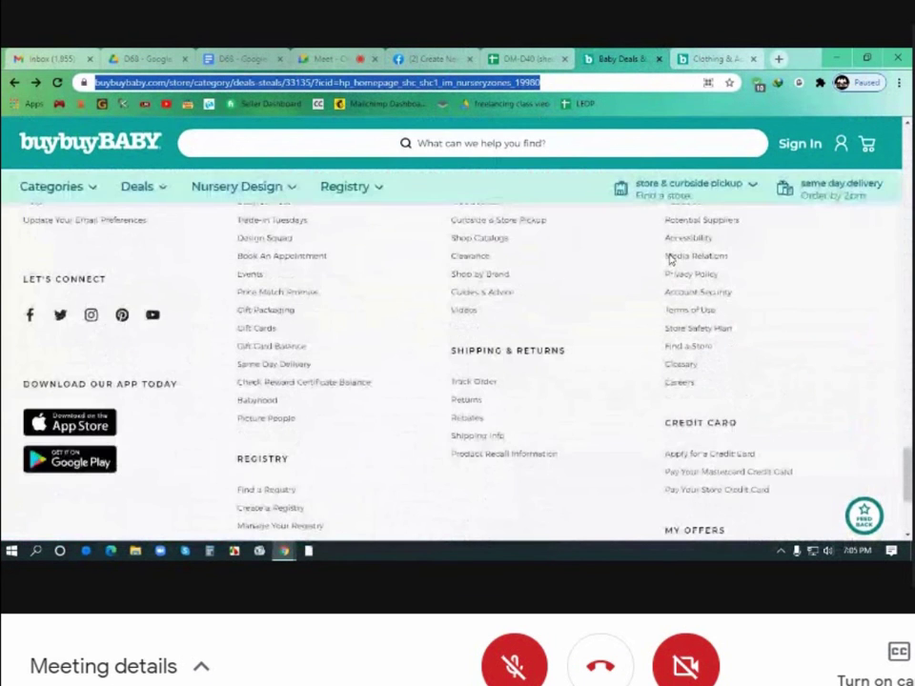
{"action": "scroll", "coordinate": [749, 268], "scroll_direction": "up", "scroll_amount": 2}
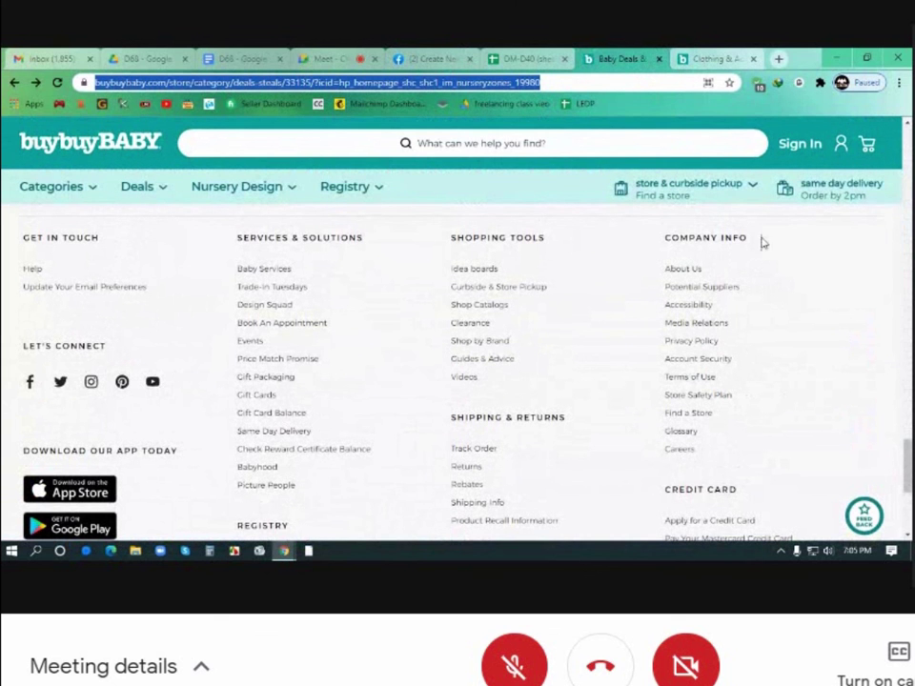
Step: Search Google in a new browser tab for "buybuybaby.com terms and condition"
{"action": "left_click", "coordinate": [780, 59]}
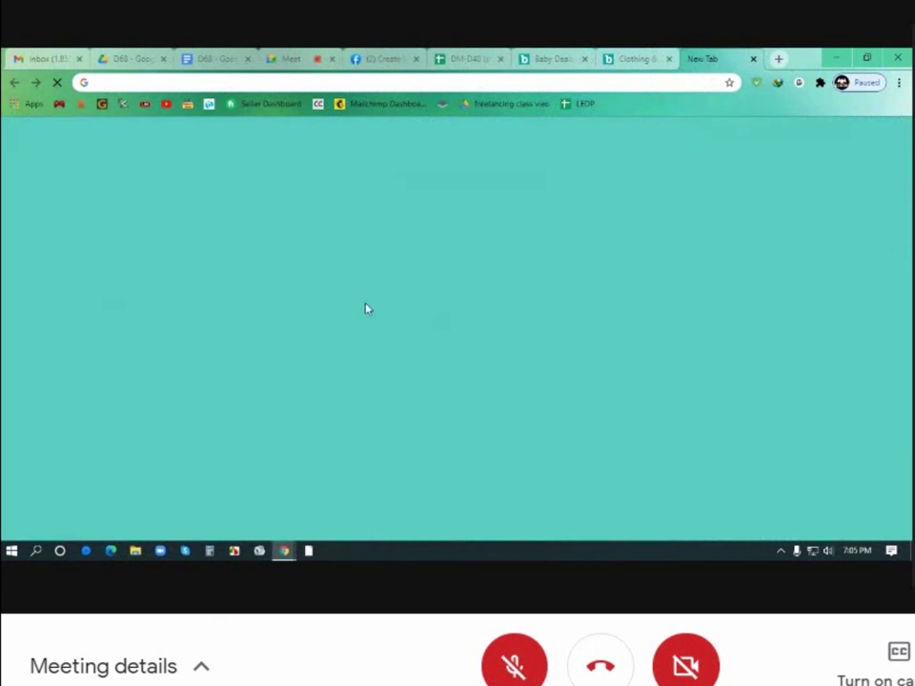
{"action": "left_click", "coordinate": [373, 327]}
{"action": "type", "text": "b"}
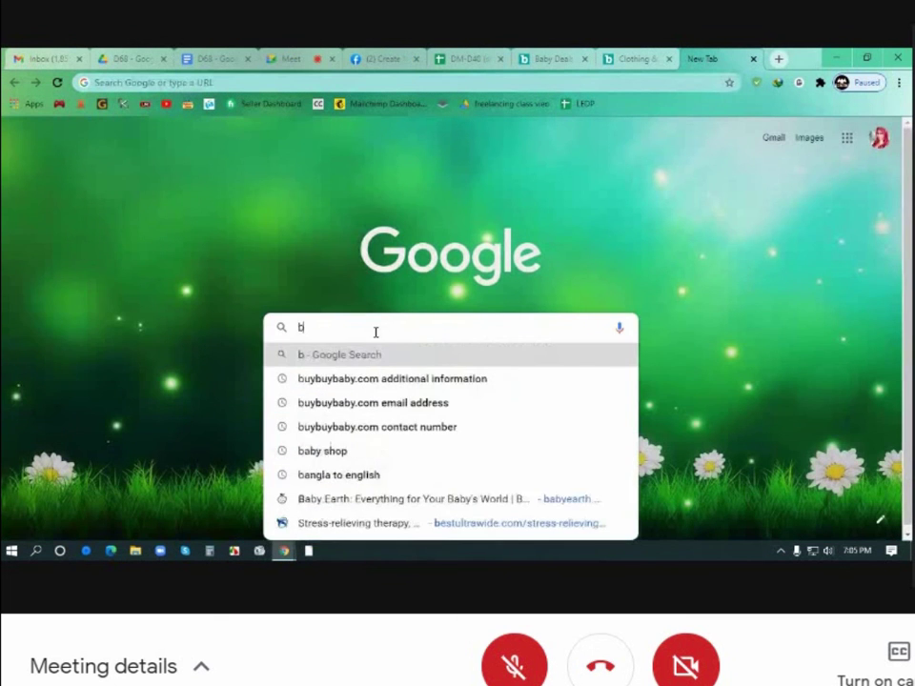
{"action": "type", "text": "uybuy"}
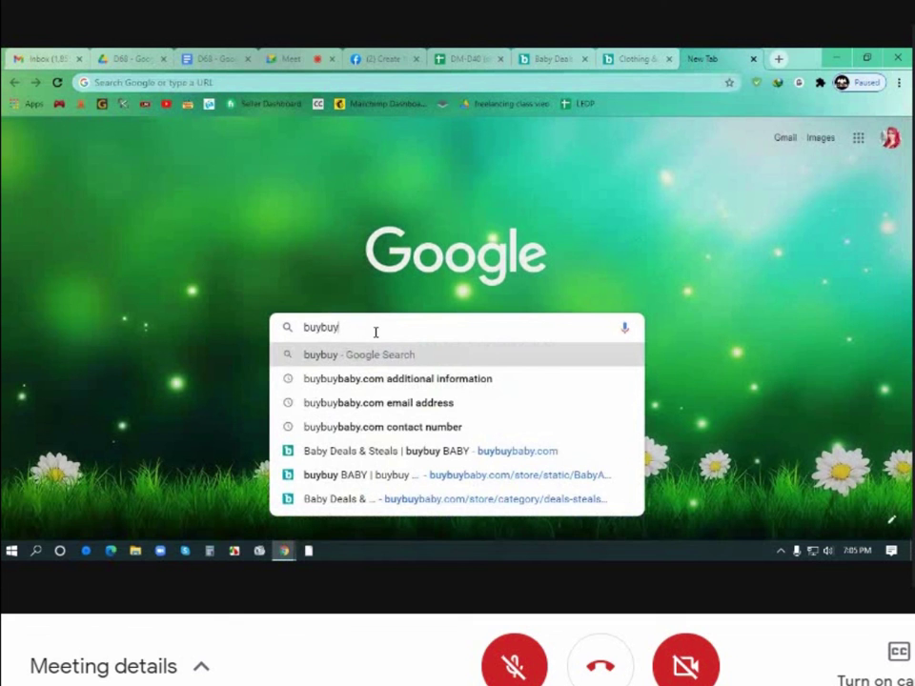
{"action": "type", "text": "baby"}
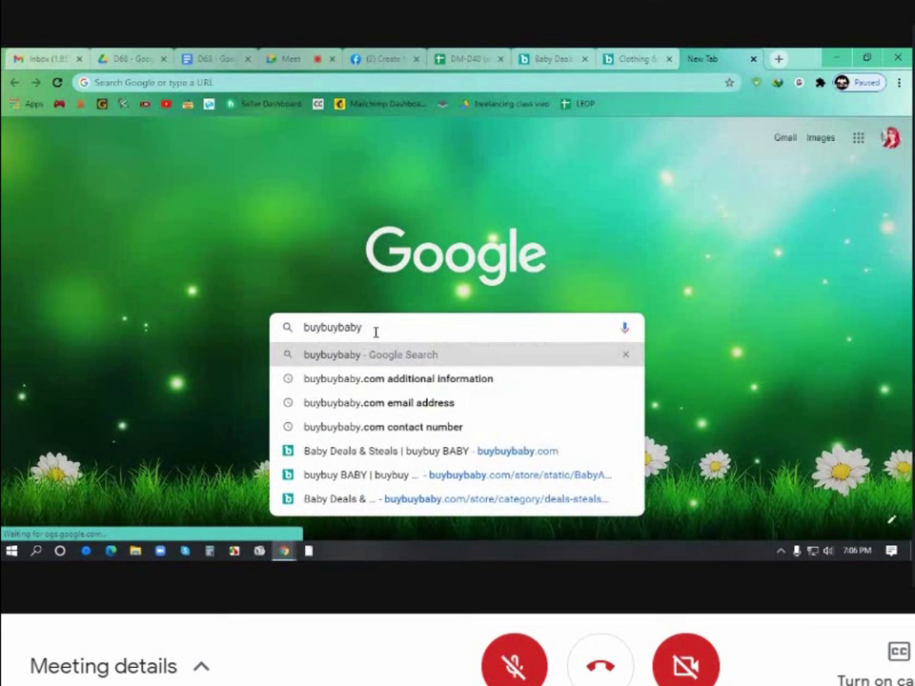
{"action": "type", "text": ".com"}
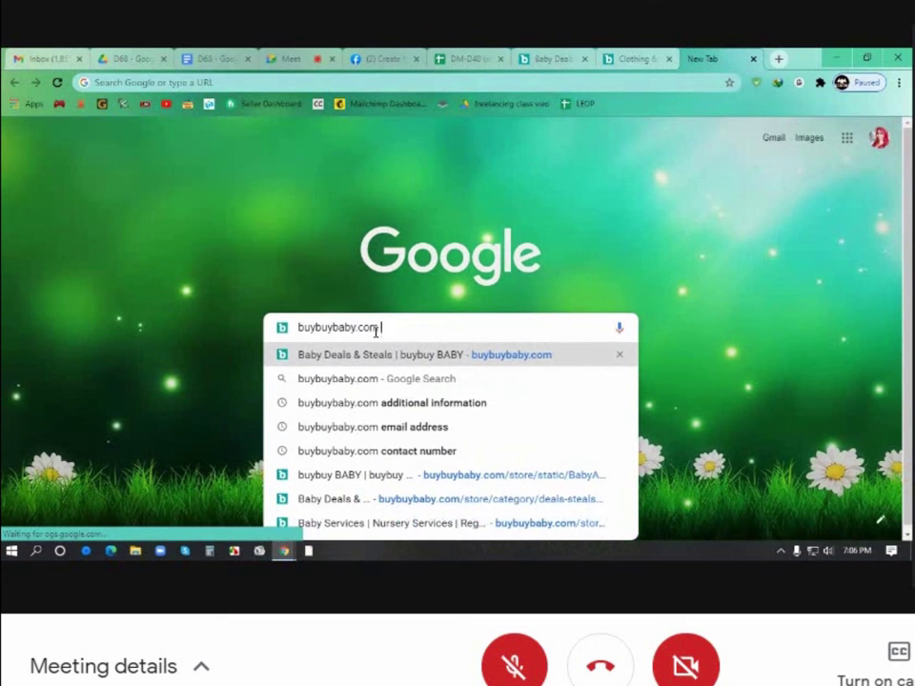
{"action": "type", "text": " ter"}
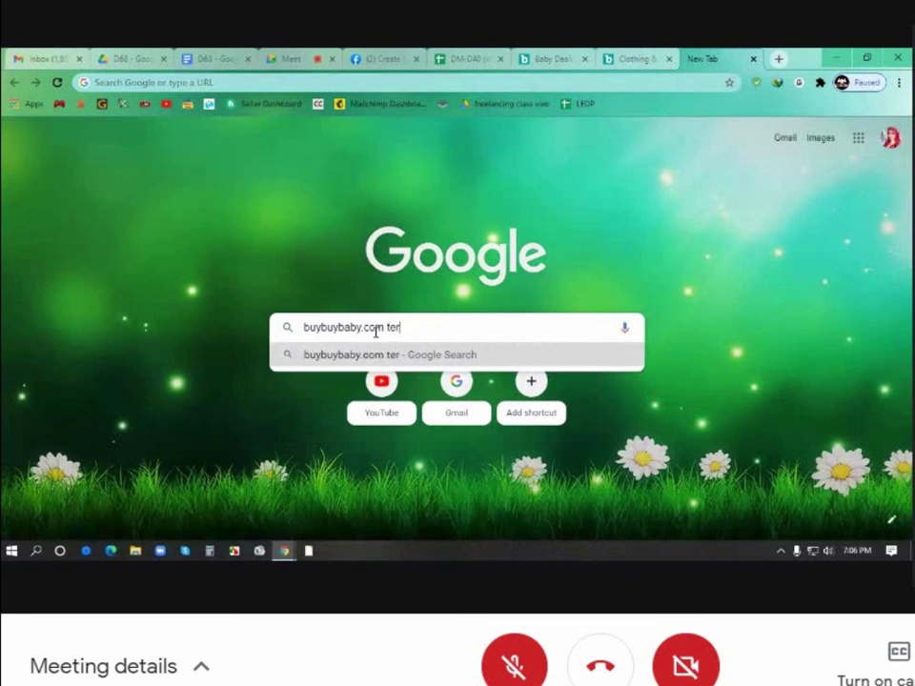
{"action": "type", "text": "ms and c"}
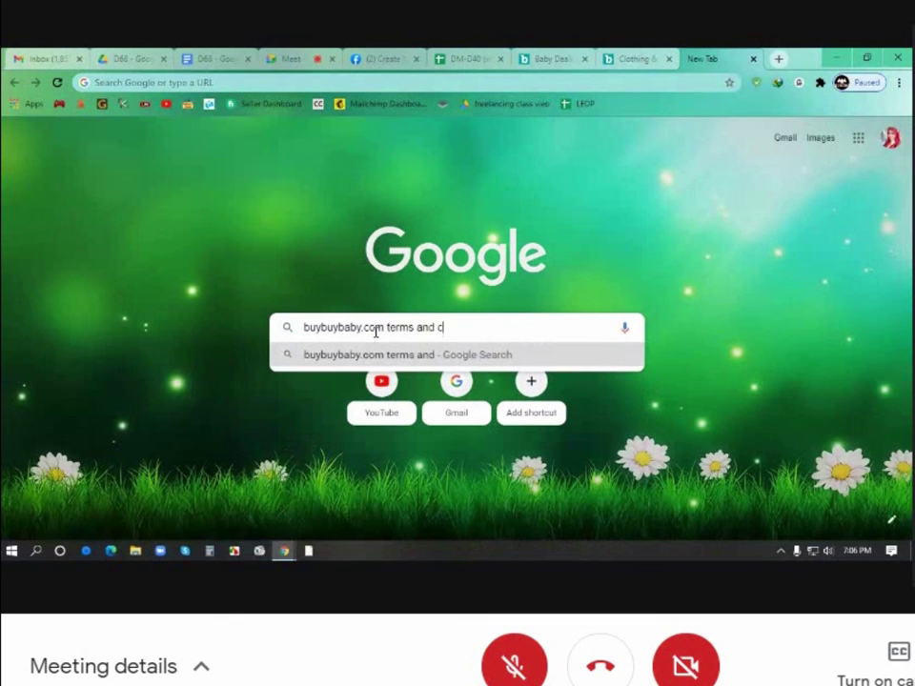
{"action": "type", "text": "ondition"}
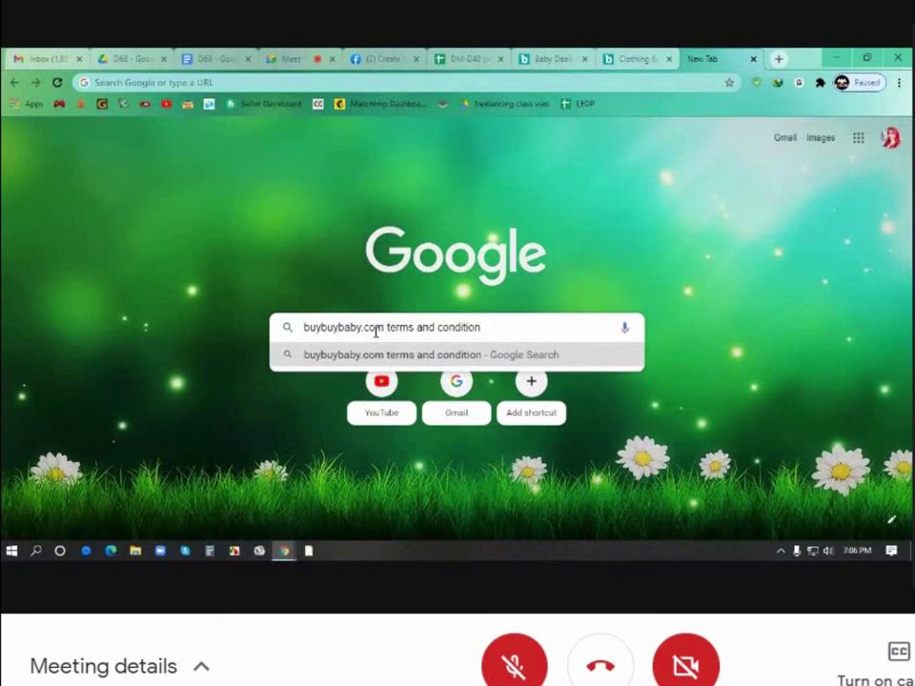
{"action": "key", "text": "Return"}
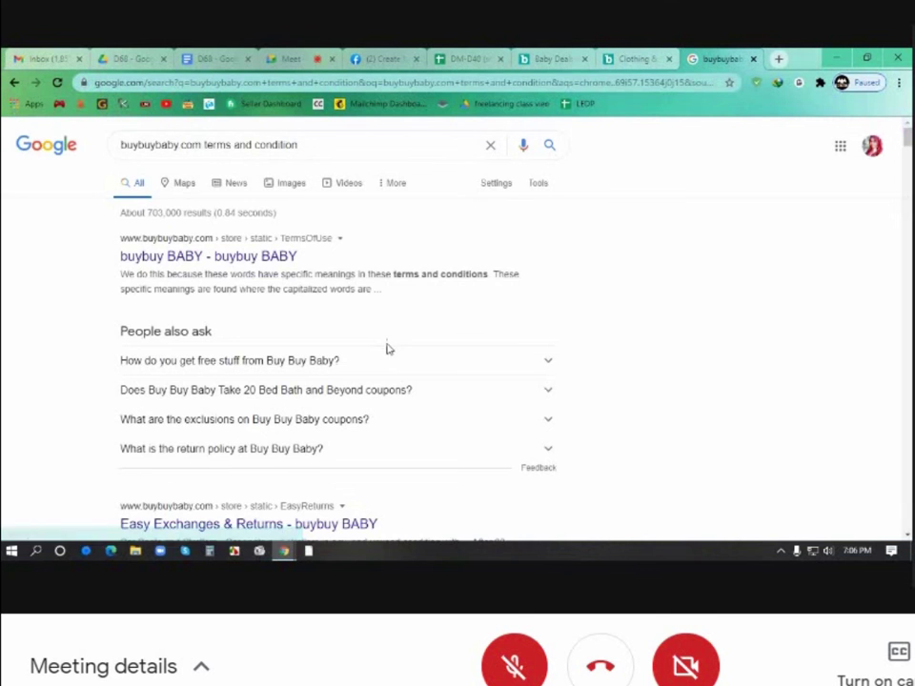
Step: Open the Texting Terms and Conditions search result from buybuy BABY in a new tab and read through it
{"action": "scroll", "coordinate": [390, 359], "scroll_direction": "down", "scroll_amount": 1}
{"action": "scroll", "coordinate": [401, 362], "scroll_direction": "down", "scroll_amount": 3}
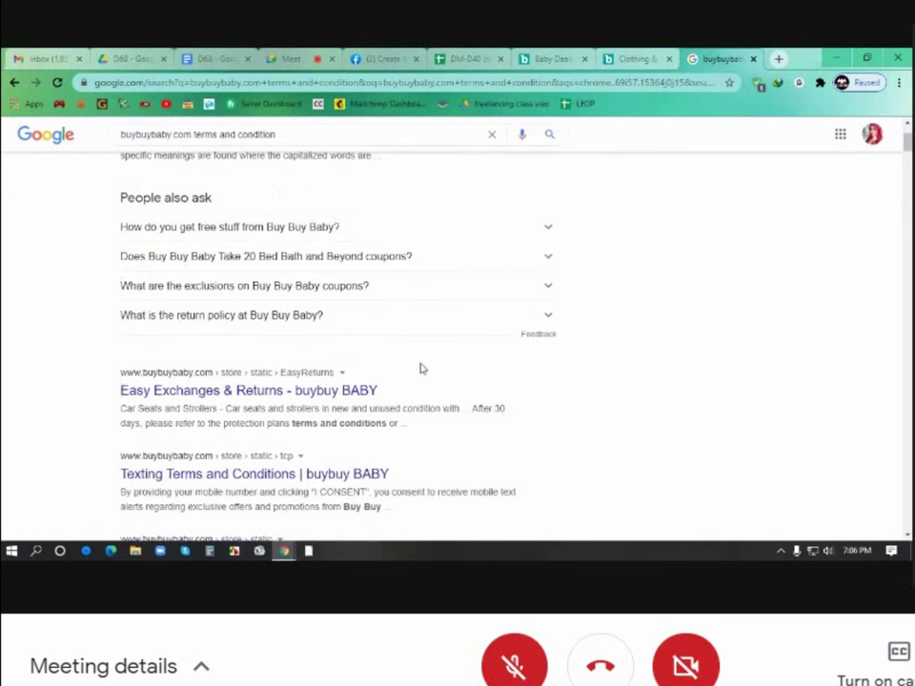
{"action": "scroll", "coordinate": [454, 392], "scroll_direction": "down", "scroll_amount": 1}
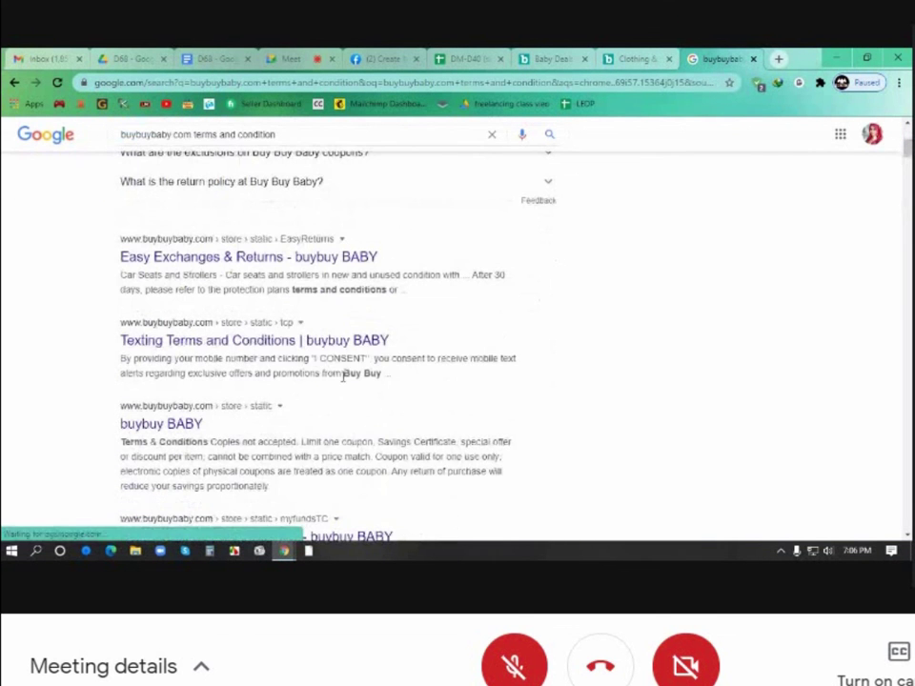
{"action": "right_click", "coordinate": [265, 347]}
{"action": "left_click", "coordinate": [290, 351]}
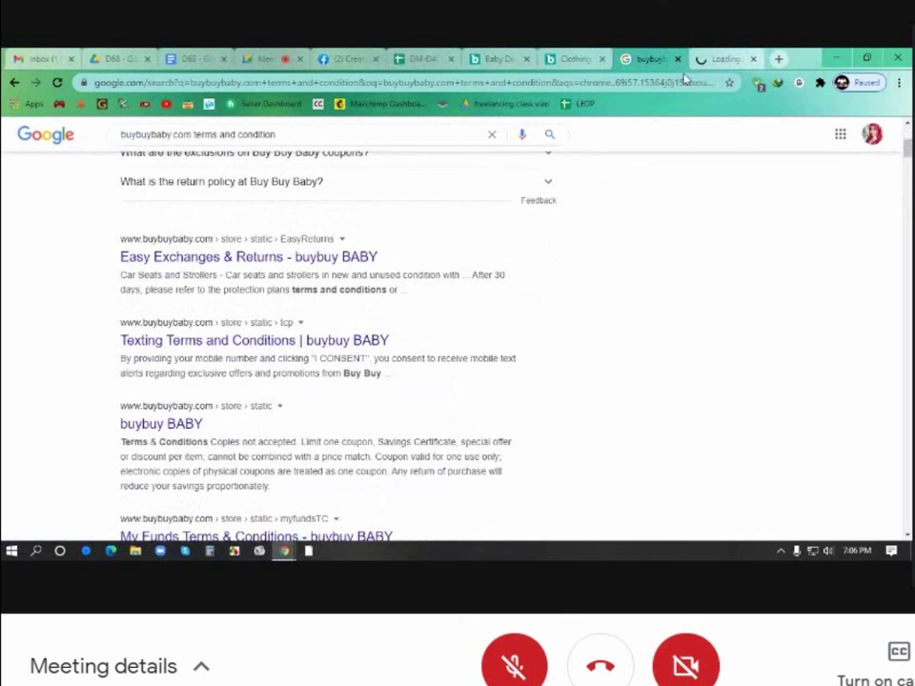
{"action": "left_click", "coordinate": [724, 59]}
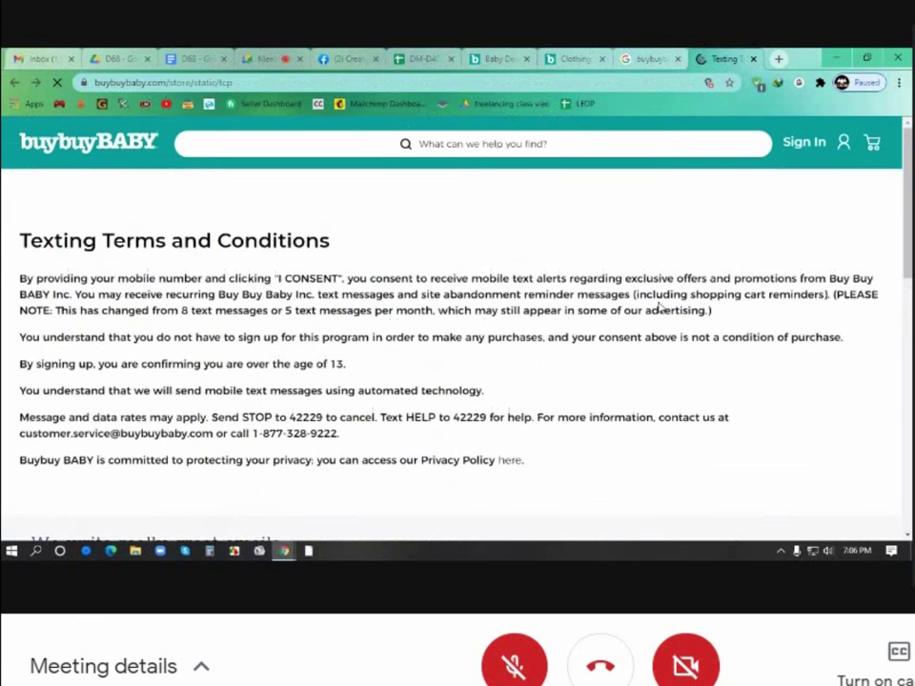
{"action": "scroll", "coordinate": [604, 326], "scroll_direction": "down", "scroll_amount": 3}
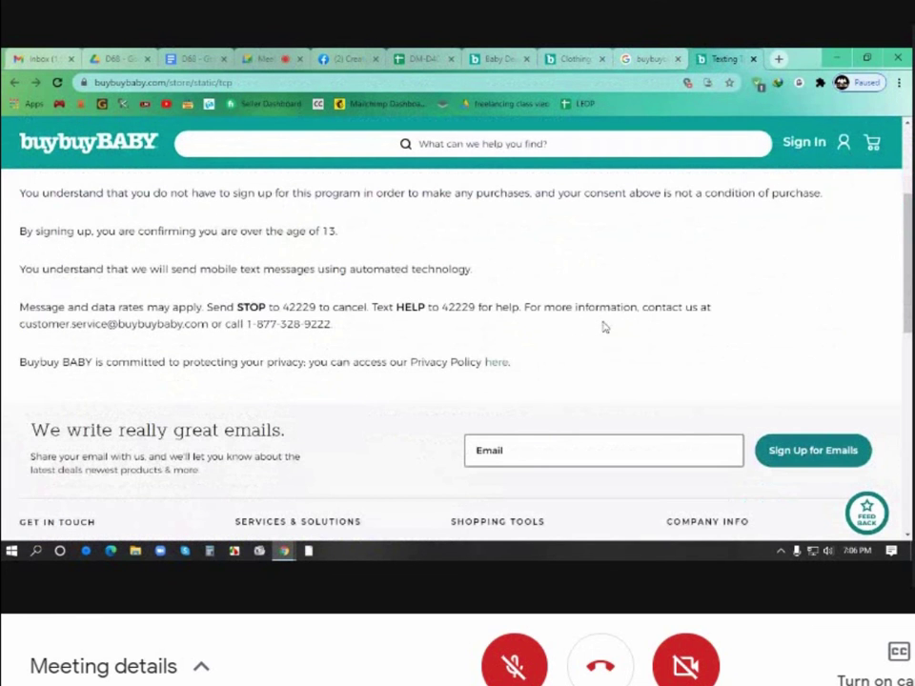
{"action": "scroll", "coordinate": [417, 318], "scroll_direction": "up", "scroll_amount": 3}
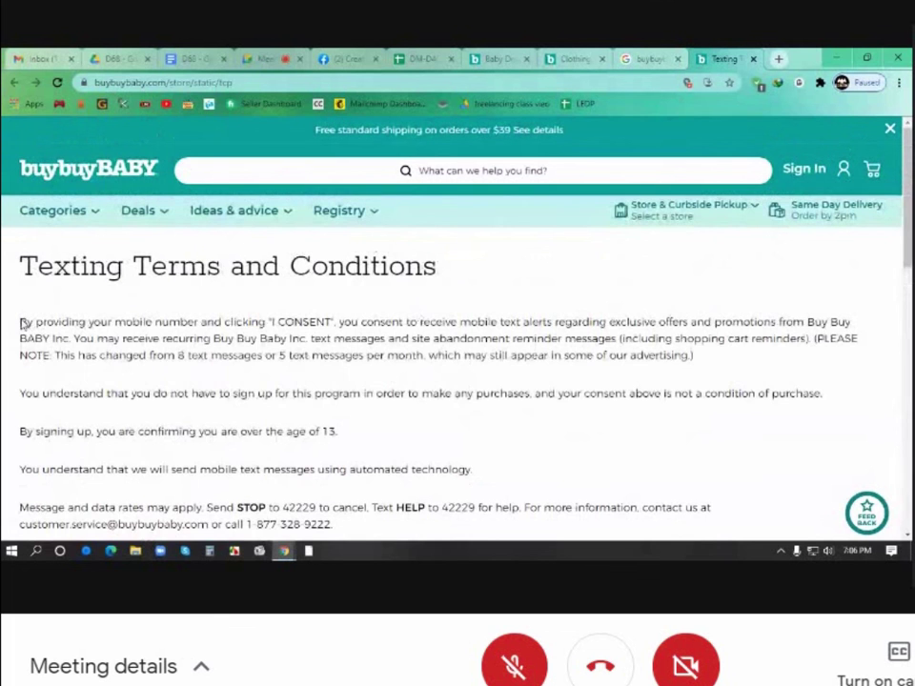
Step: Copy all the body text of buybuy BABY's Texting Terms and Conditions into the Facebook offer's terms and conditions
{"action": "left_click_drag", "start_coordinate": [21, 324], "coordinate": [520, 382]}
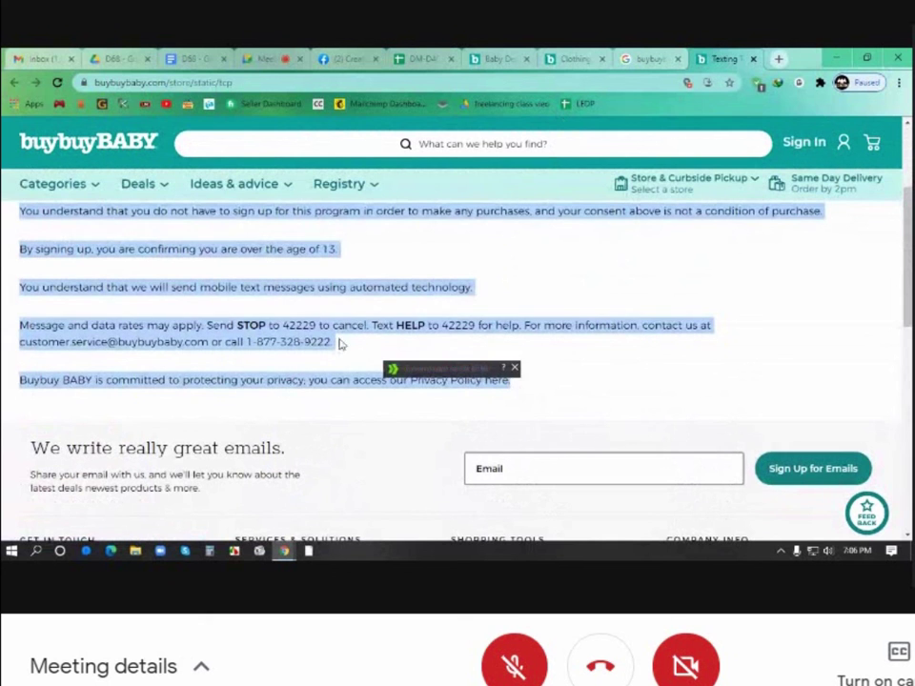
{"action": "right_click", "coordinate": [330, 324]}
{"action": "left_click", "coordinate": [356, 339]}
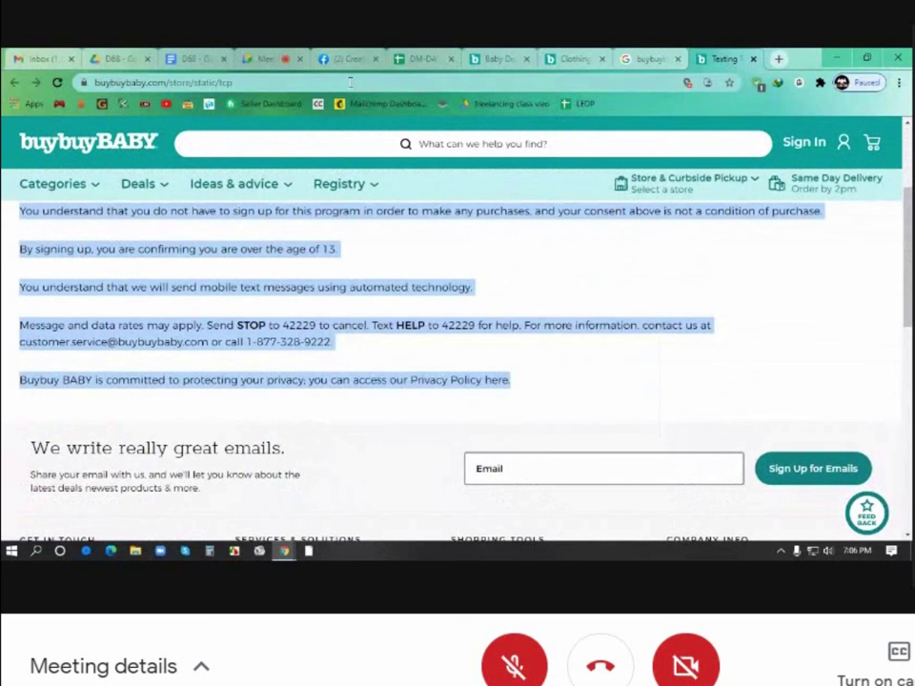
{"action": "left_click", "coordinate": [347, 58]}
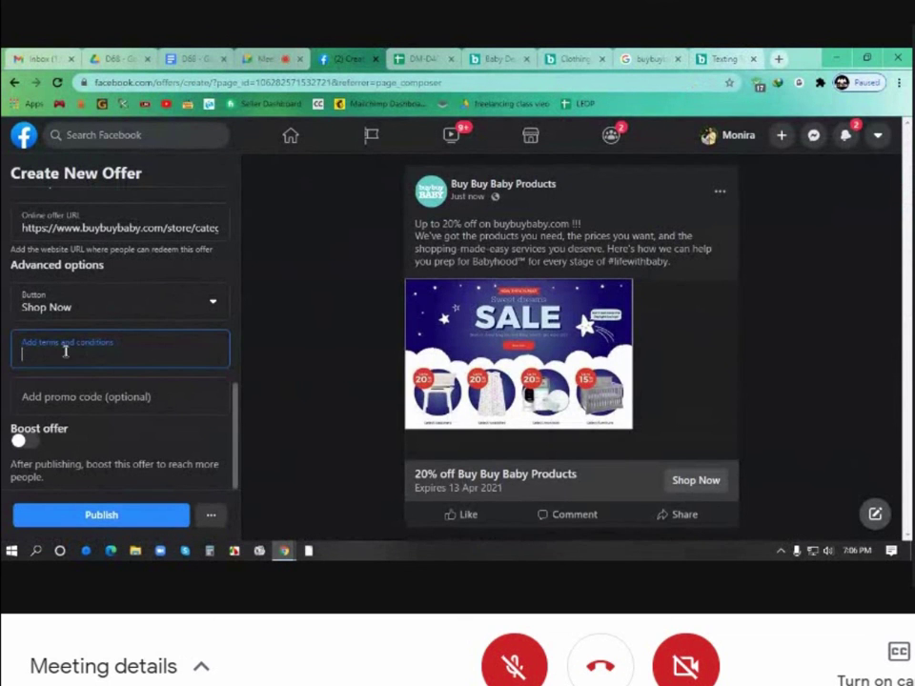
{"action": "left_click", "coordinate": [643, 59]}
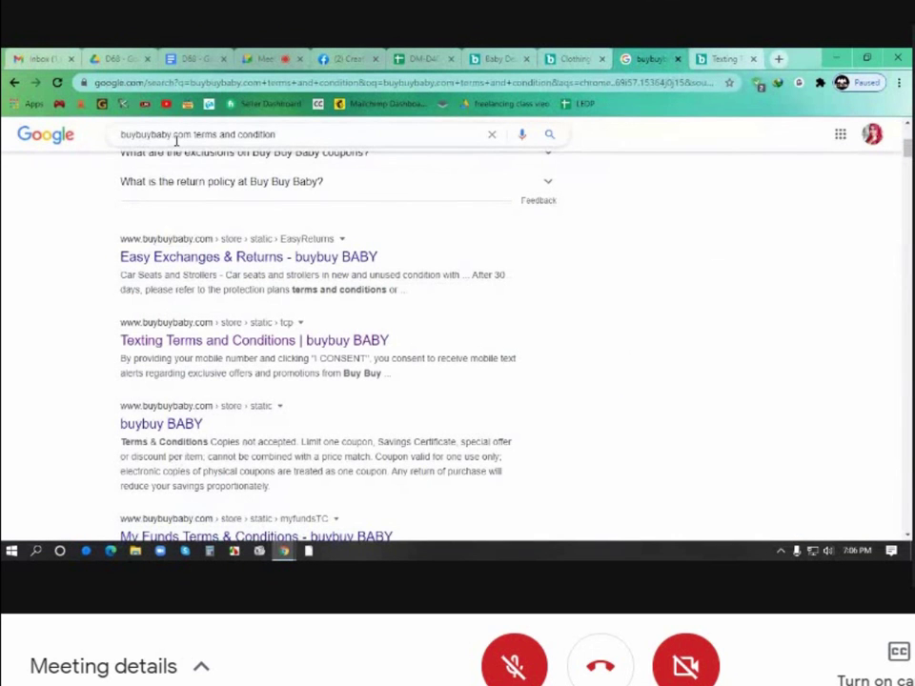
{"action": "left_click", "coordinate": [727, 59]}
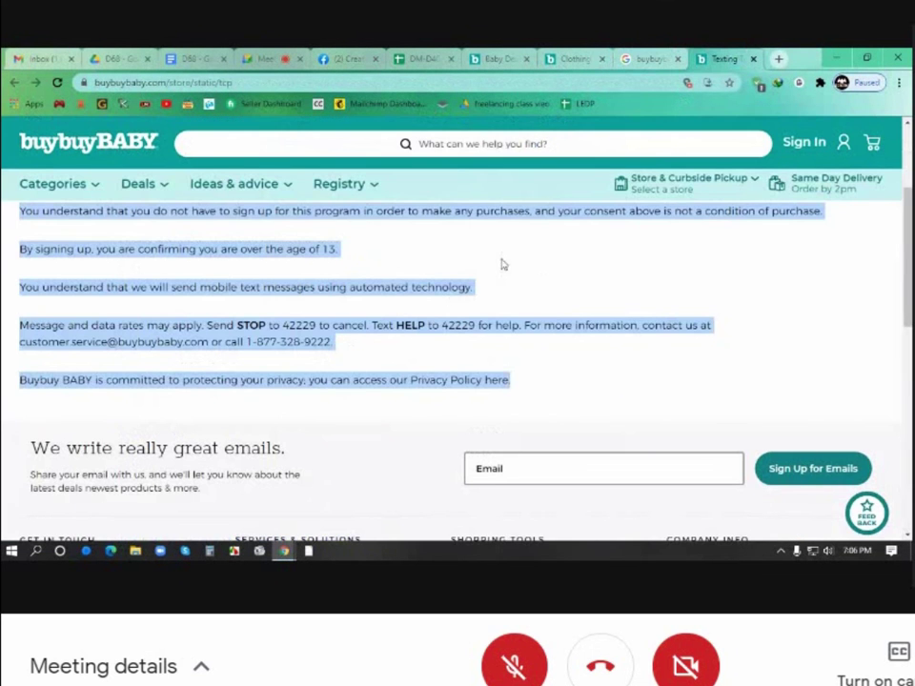
{"action": "left_click", "coordinate": [349, 58]}
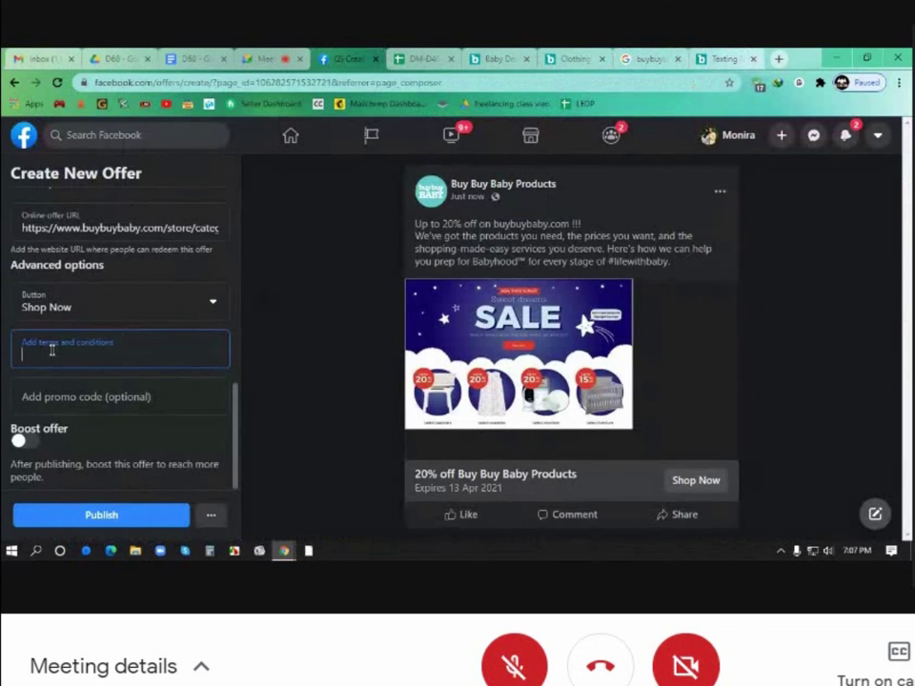
{"action": "key", "text": "ctrl+v"}
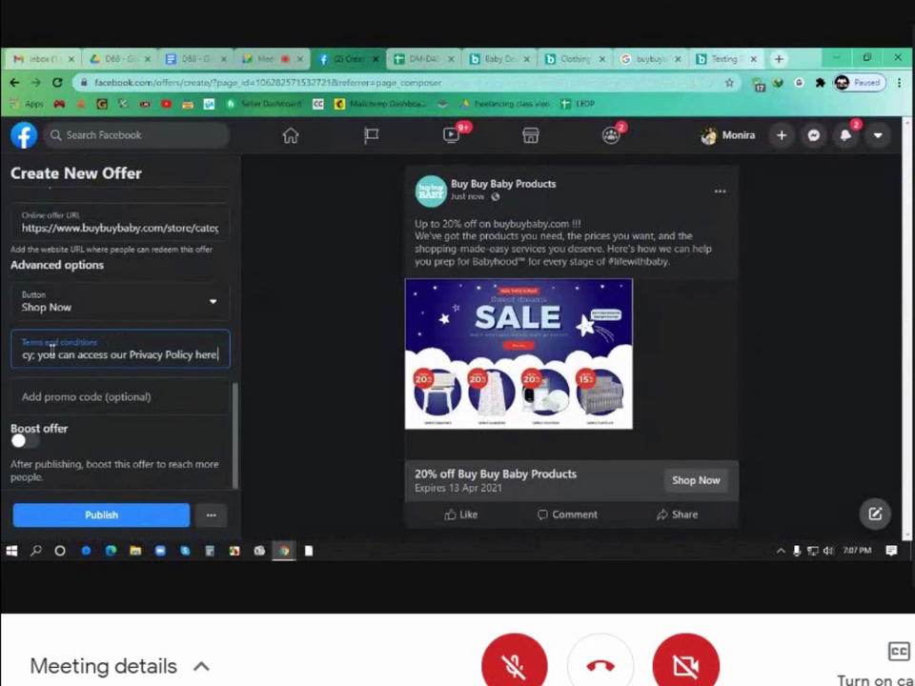
Step: Publish the 20% off offer to the Buy Buy Baby Products page and leave the publication notice
{"action": "scroll", "coordinate": [71, 356], "scroll_direction": "up", "scroll_amount": 1}
{"action": "scroll", "coordinate": [105, 415], "scroll_direction": "down", "scroll_amount": 1}
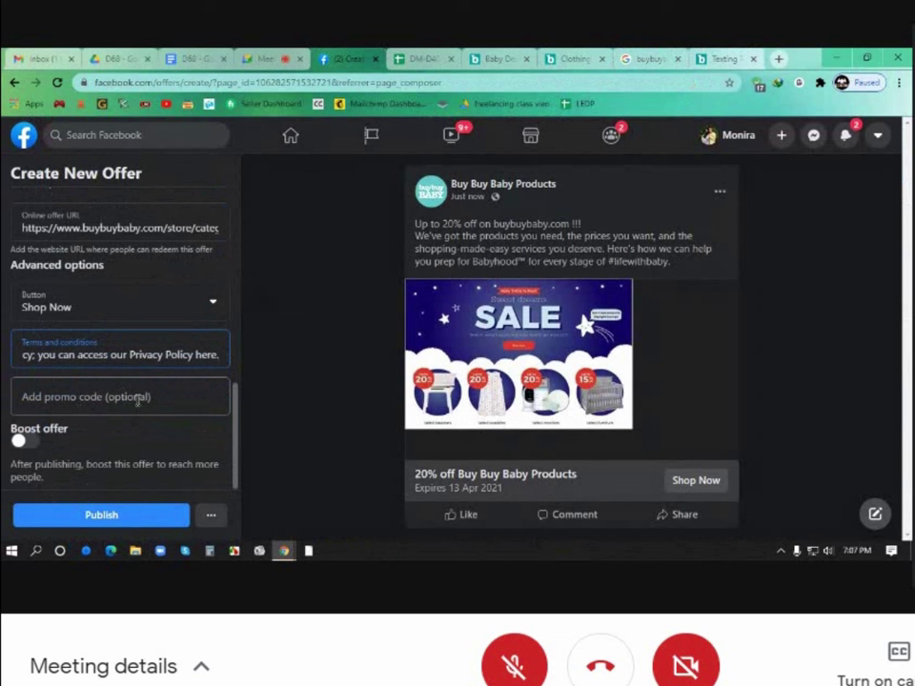
{"action": "type", "text": "."}
{"action": "left_click", "coordinate": [112, 516]}
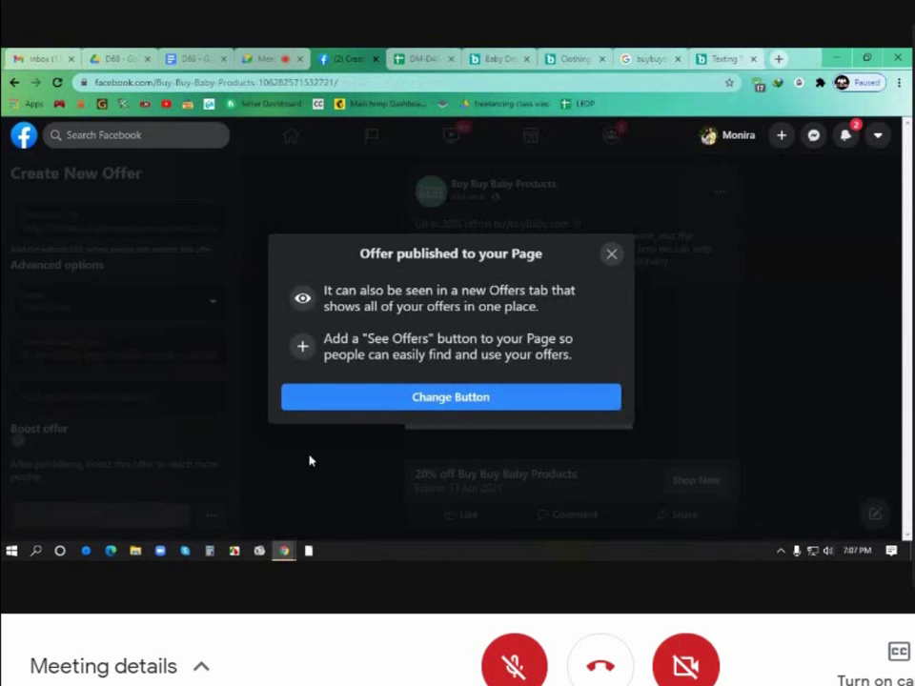
{"action": "left_click", "coordinate": [388, 399]}
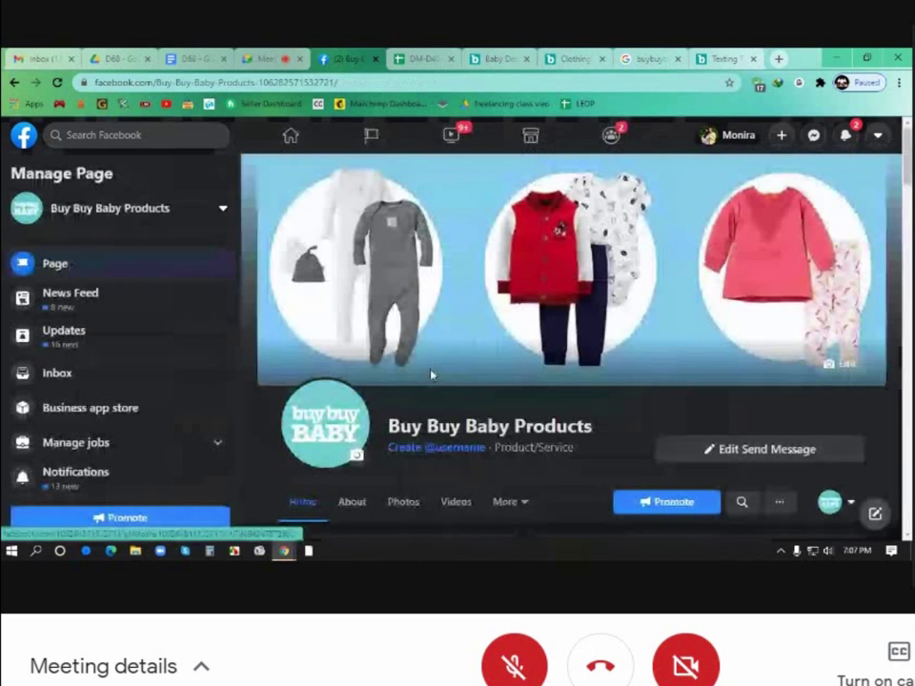
Step: Reload the Buy Buy Baby Products page and review the published offer post in its feed
{"action": "scroll", "coordinate": [409, 370], "scroll_direction": "down", "scroll_amount": 1}
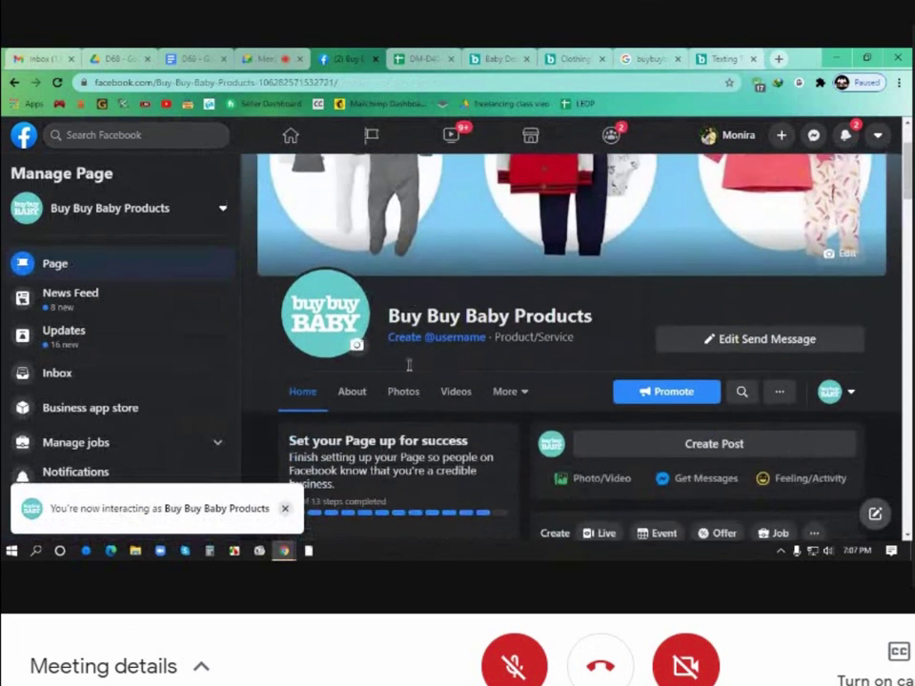
{"action": "scroll", "coordinate": [409, 367], "scroll_direction": "down", "scroll_amount": 3}
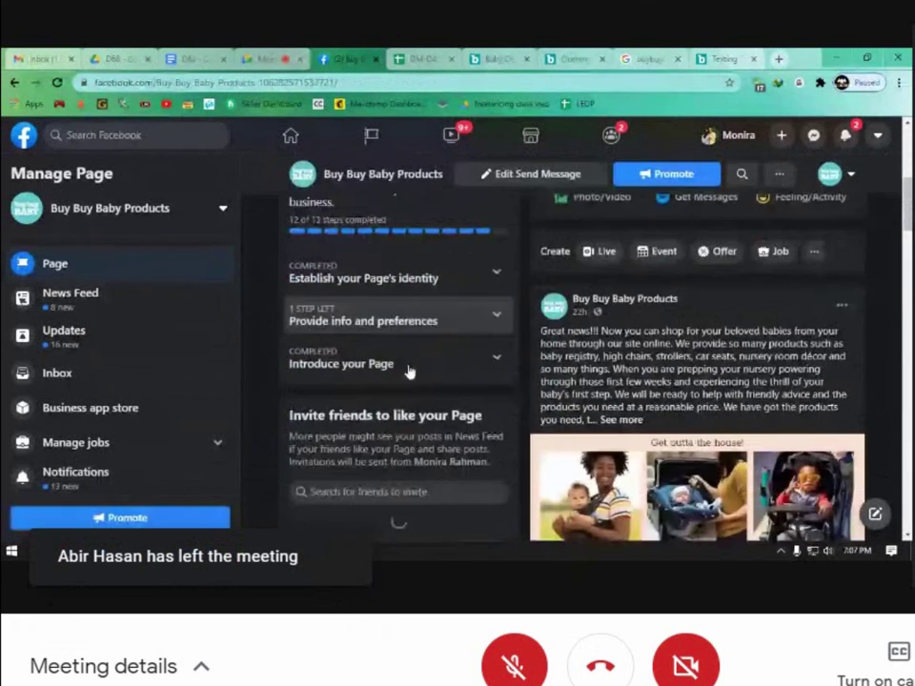
{"action": "scroll", "coordinate": [409, 371], "scroll_direction": "down", "scroll_amount": 2}
{"action": "scroll", "coordinate": [409, 372], "scroll_direction": "up", "scroll_amount": 2}
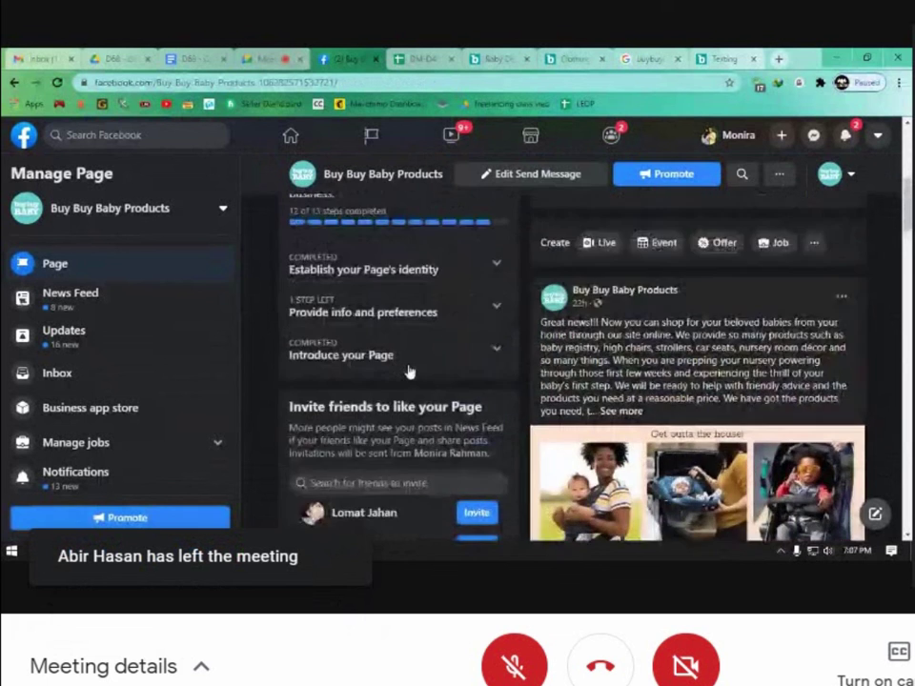
{"action": "scroll", "coordinate": [409, 372], "scroll_direction": "up", "scroll_amount": 5}
{"action": "left_click", "coordinate": [58, 83]}
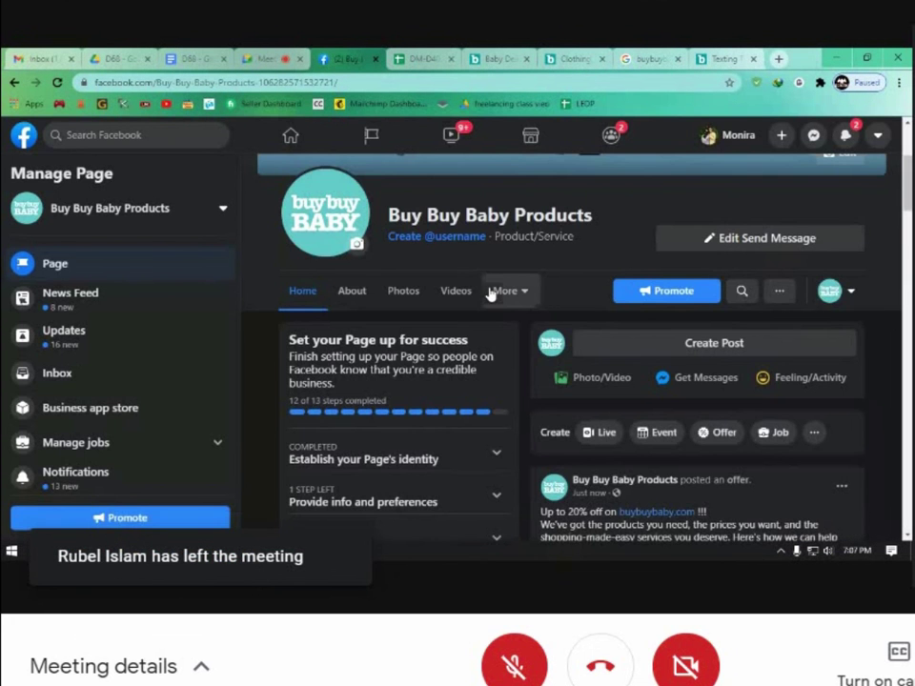
{"action": "scroll", "coordinate": [527, 300], "scroll_direction": "down", "scroll_amount": 4}
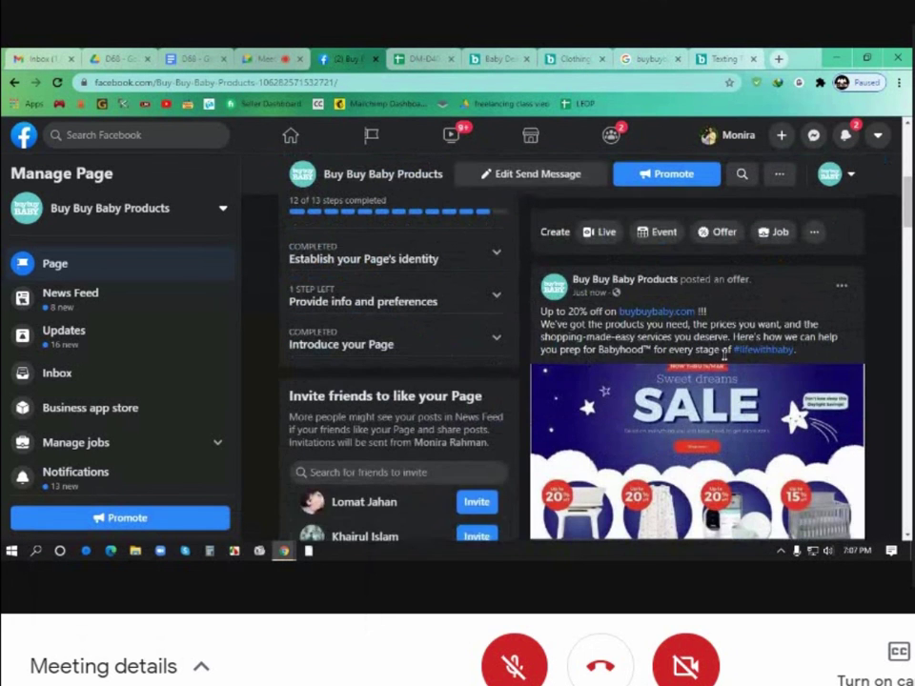
{"action": "scroll", "coordinate": [690, 354], "scroll_direction": "down", "scroll_amount": 3}
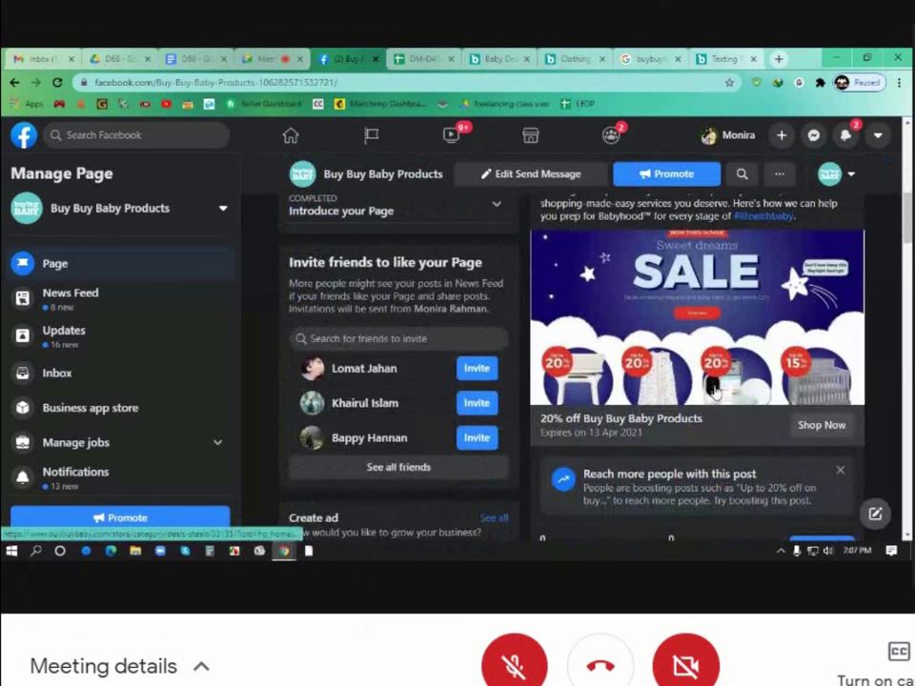
{"action": "scroll", "coordinate": [713, 391], "scroll_direction": "down", "scroll_amount": 1}
{"action": "scroll", "coordinate": [713, 392], "scroll_direction": "up", "scroll_amount": 4}
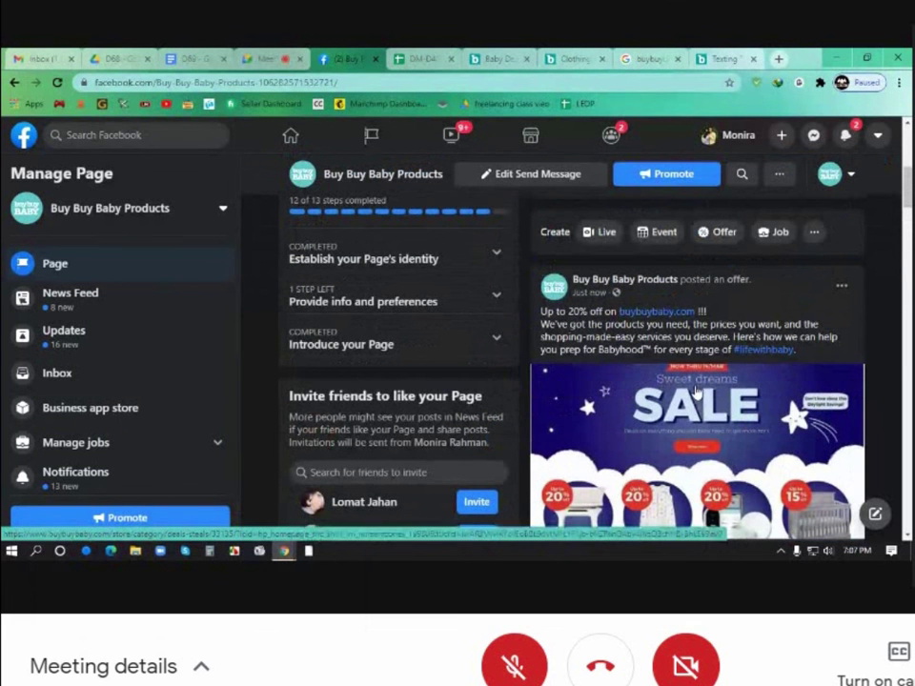
{"action": "scroll", "coordinate": [696, 390], "scroll_direction": "down", "scroll_amount": 1}
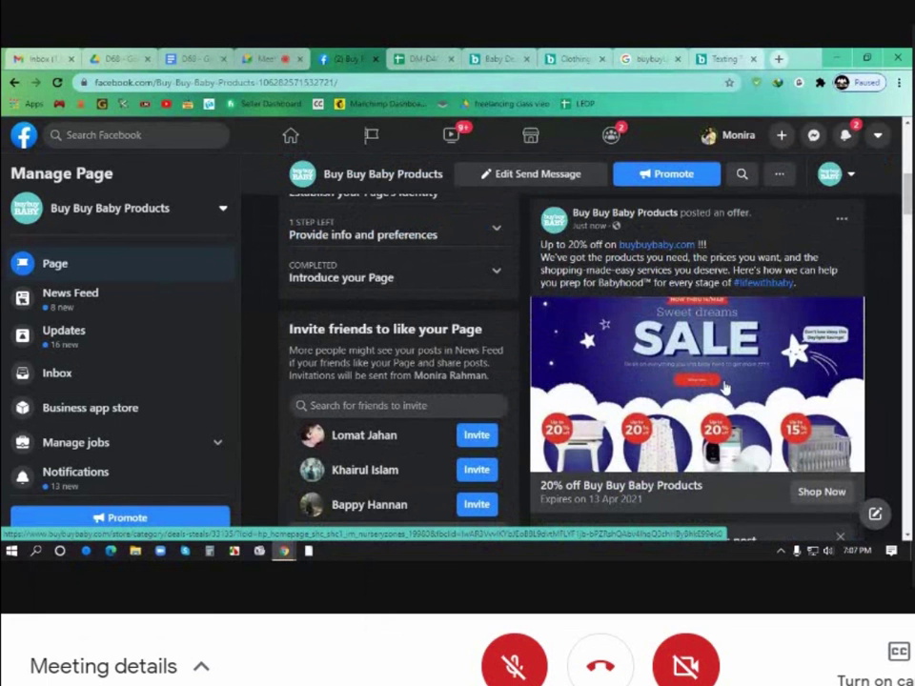
Step: Follow the published offer's link and look over the buybuy BABY Deals page it leads to
{"action": "left_click", "coordinate": [608, 494]}
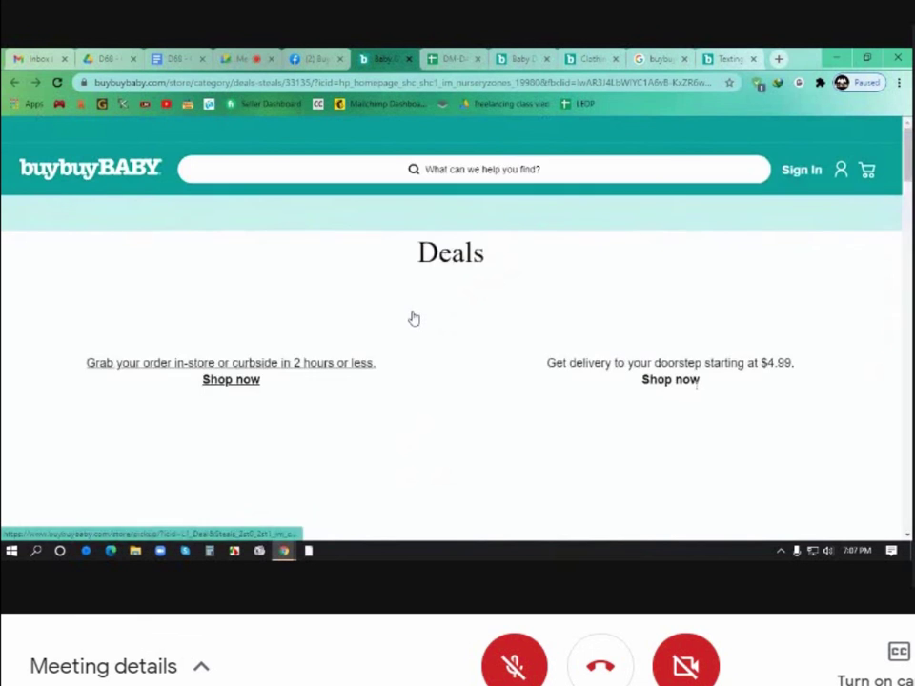
{"action": "scroll", "coordinate": [458, 382], "scroll_direction": "down", "scroll_amount": 5}
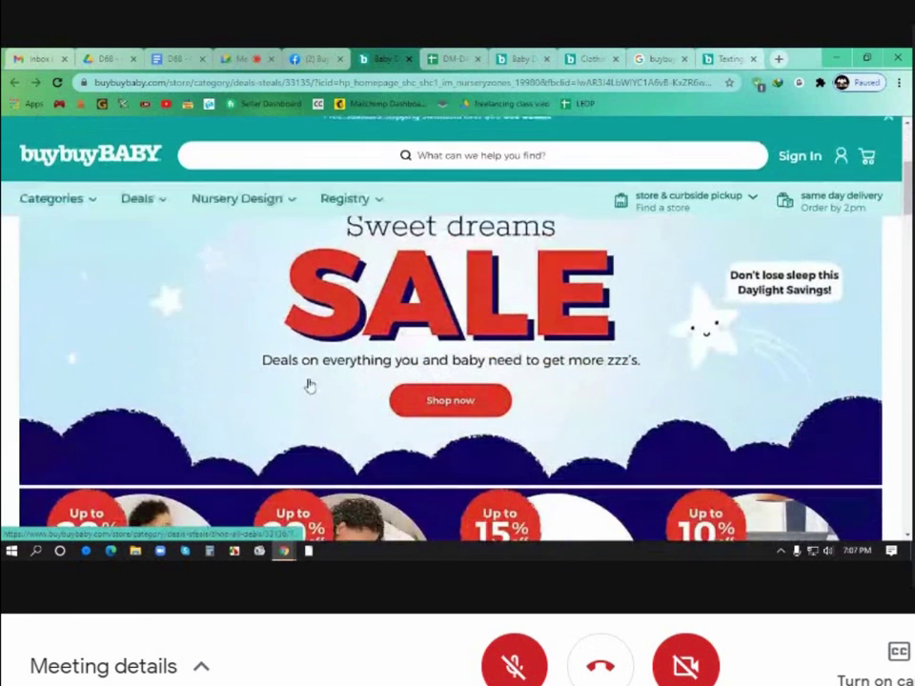
Step: Examine the sale banner and discounted product categories on the buybuy BABY Deals page, from sleep products to baby monitors
{"action": "scroll", "coordinate": [474, 400], "scroll_direction": "down", "scroll_amount": 3}
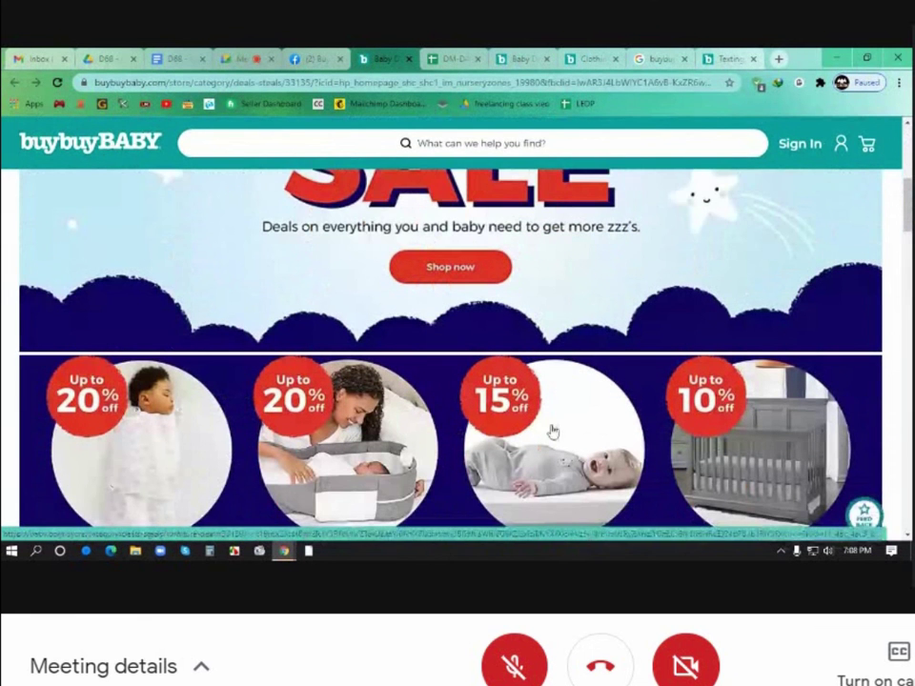
{"action": "scroll", "coordinate": [591, 434], "scroll_direction": "down", "scroll_amount": 2}
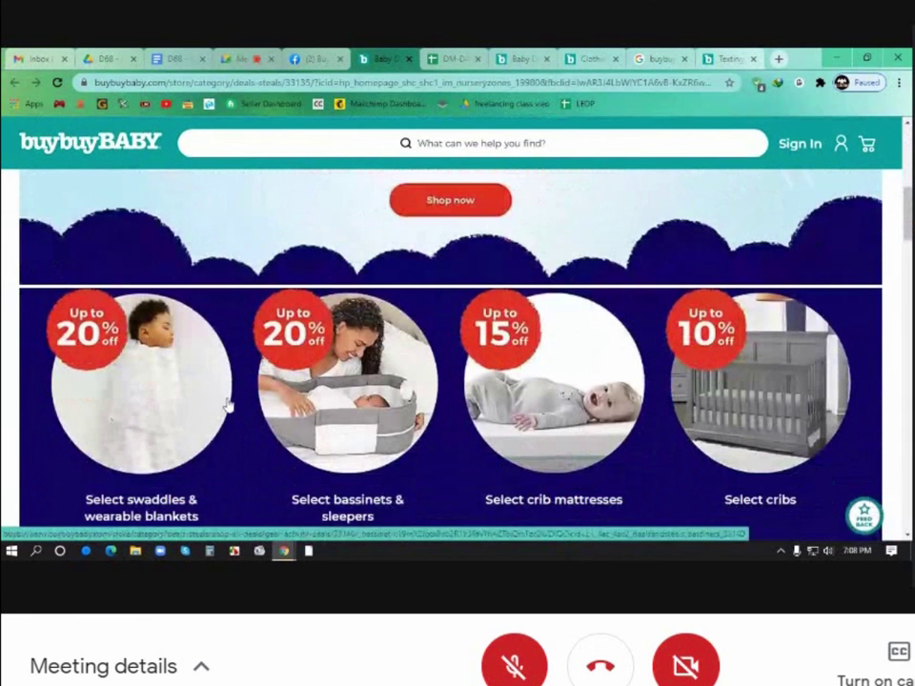
{"action": "scroll", "coordinate": [666, 401], "scroll_direction": "down", "scroll_amount": 3}
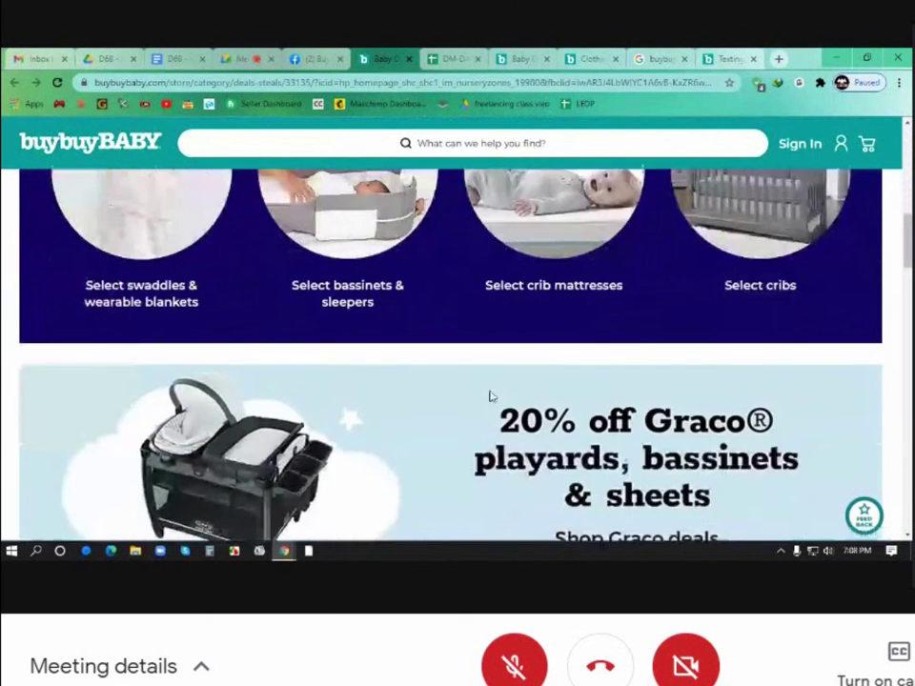
{"action": "scroll", "coordinate": [491, 396], "scroll_direction": "down", "scroll_amount": 5}
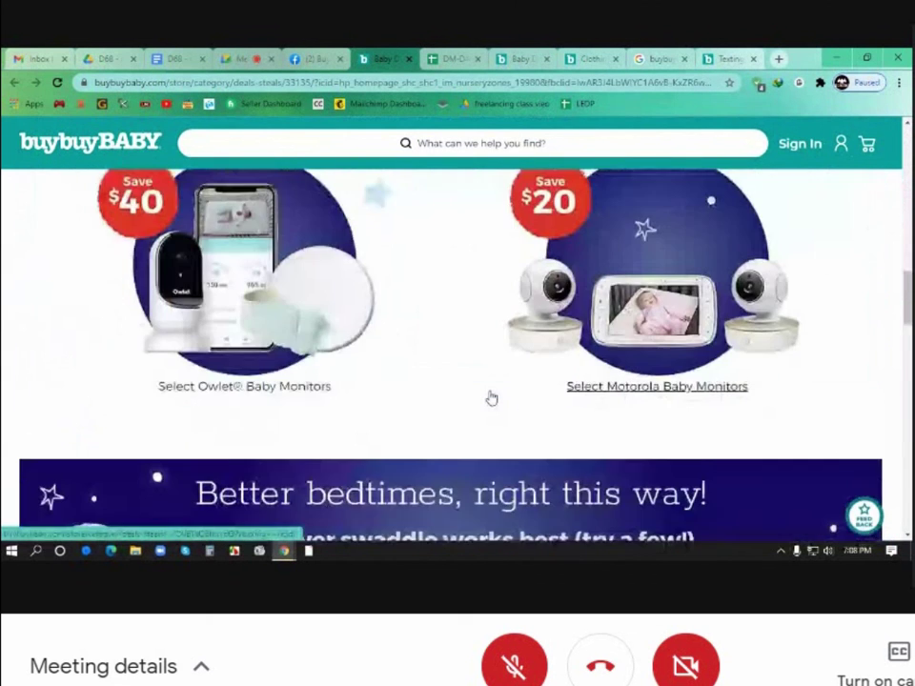
{"action": "scroll", "coordinate": [491, 397], "scroll_direction": "down", "scroll_amount": 3}
{"action": "scroll", "coordinate": [491, 398], "scroll_direction": "up", "scroll_amount": 15}
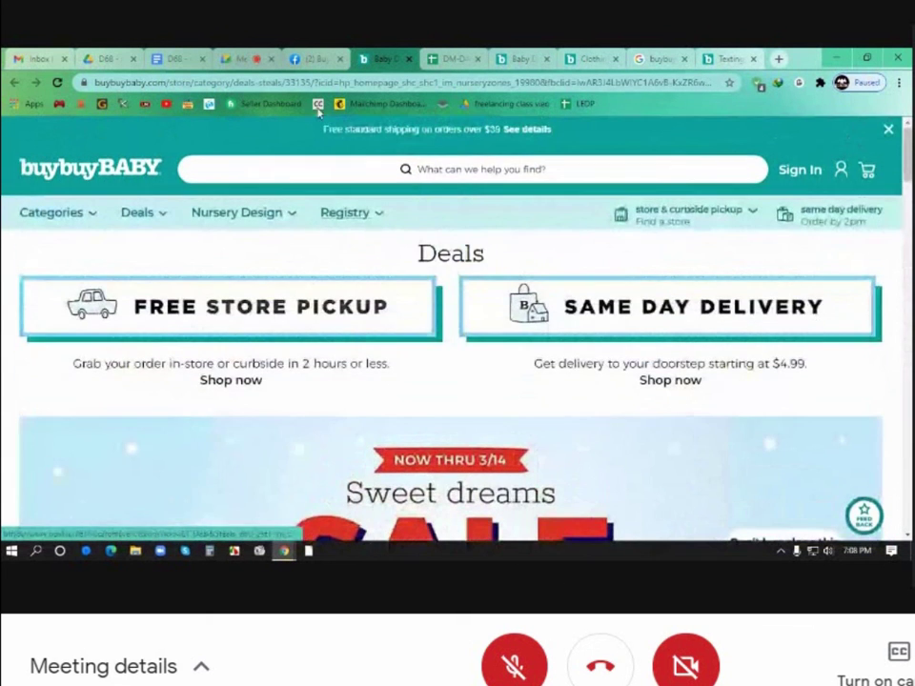
Step: Close the Deals page opened from the offer and recheck the offer post on the Buy Buy Baby Products Facebook page
{"action": "left_click", "coordinate": [315, 61]}
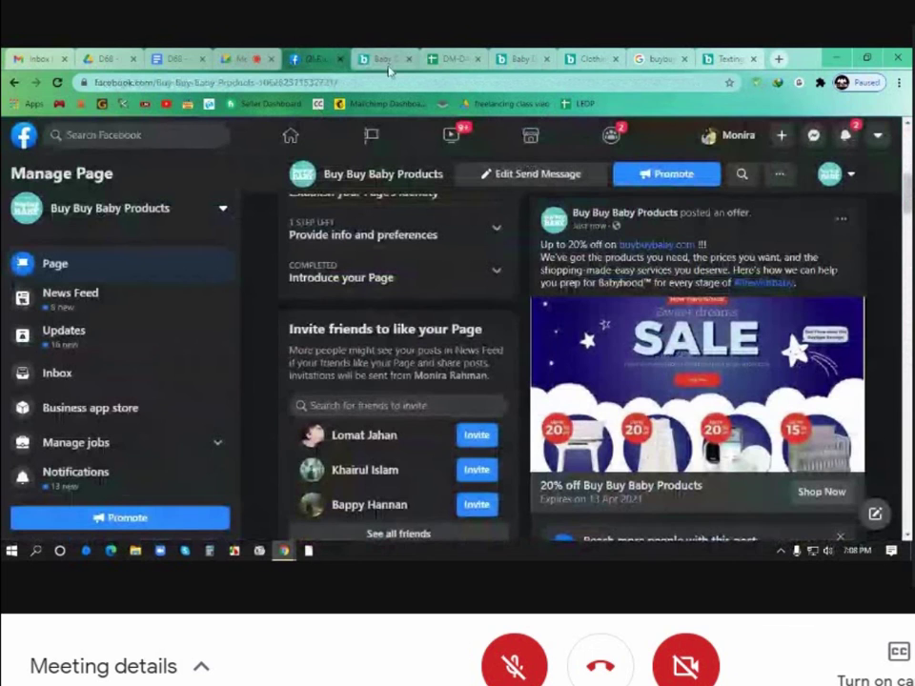
{"action": "left_click", "coordinate": [409, 60]}
{"action": "scroll", "coordinate": [454, 327], "scroll_direction": "up", "scroll_amount": 6}
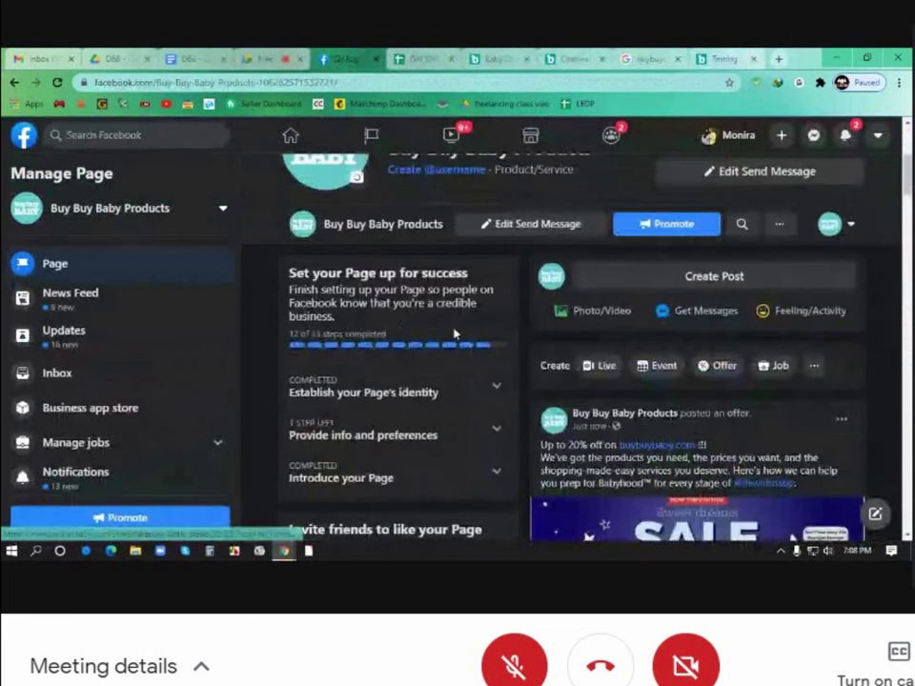
{"action": "scroll", "coordinate": [454, 327], "scroll_direction": "down", "scroll_amount": 5}
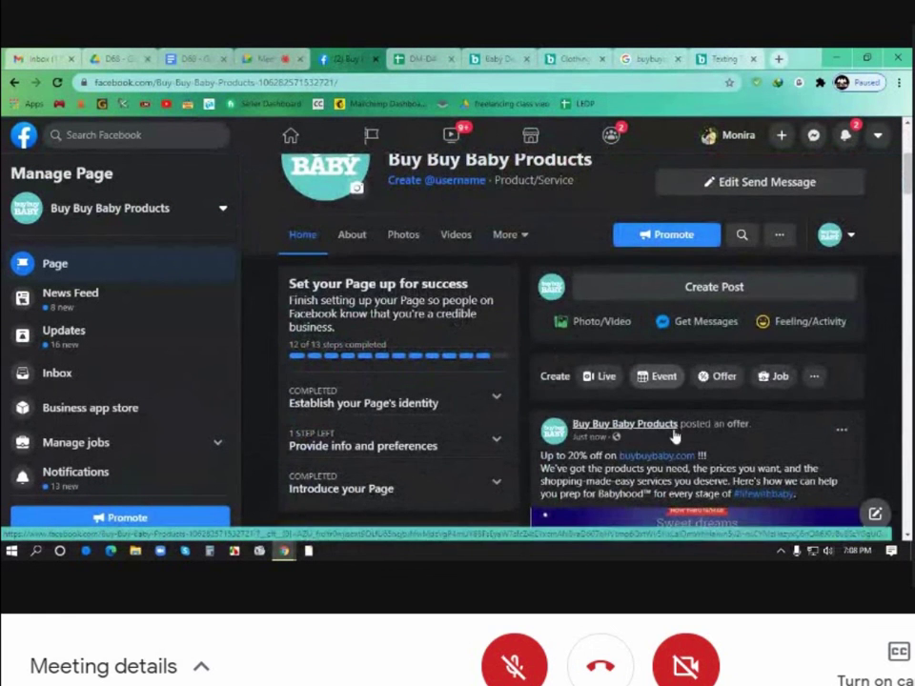
{"action": "scroll", "coordinate": [674, 434], "scroll_direction": "down", "scroll_amount": 3}
{"action": "scroll", "coordinate": [721, 436], "scroll_direction": "down", "scroll_amount": 1}
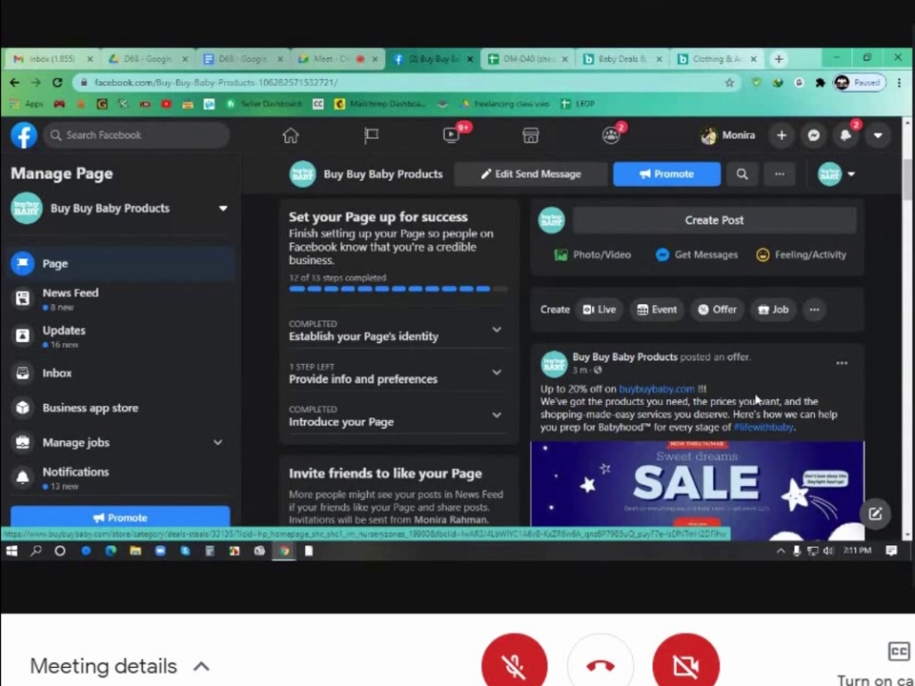
Step: Switch to the D68 document in Google Docs
{"action": "left_click", "coordinate": [245, 58]}
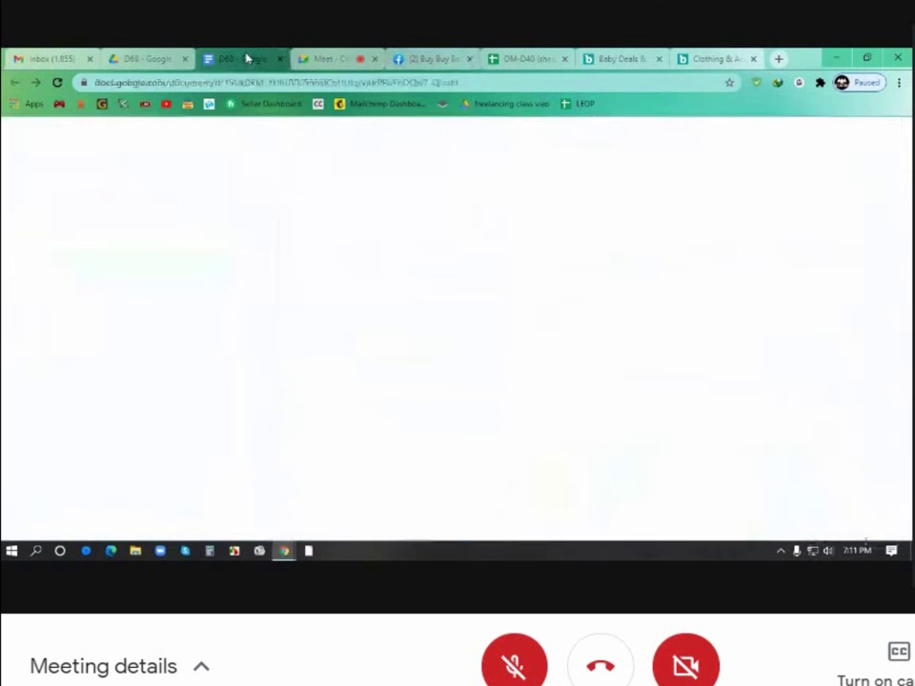